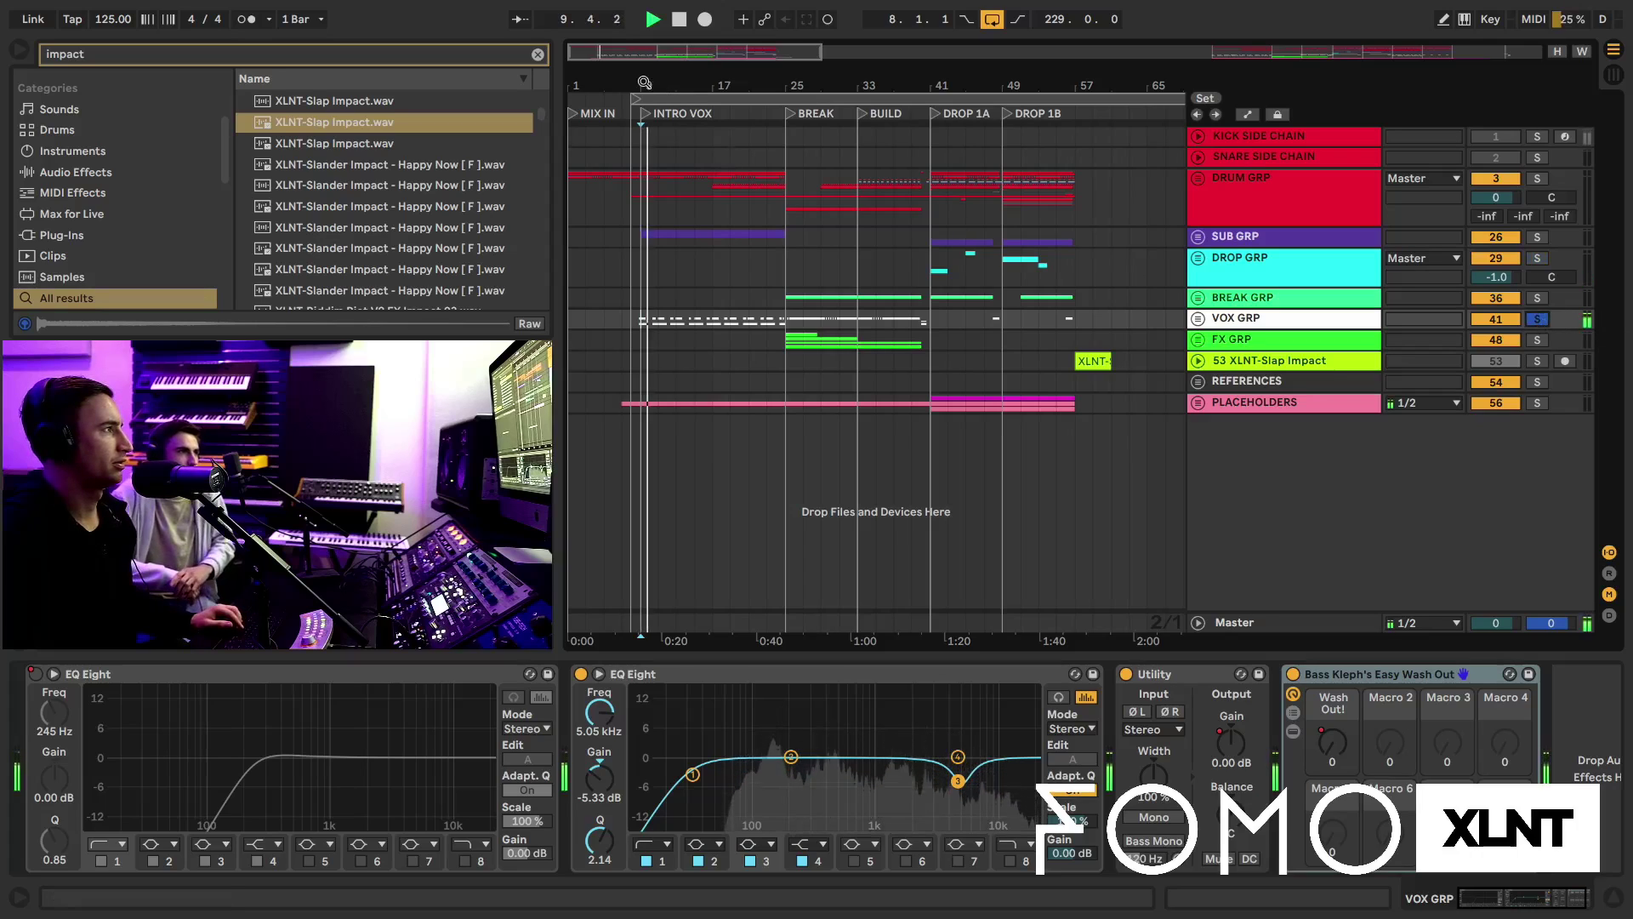
Stop playback and unfold the VOX GRP group to show its vocal tracks around the start of INTRO VOX
key(plus)
key(plus)
key(plus)
key(space)
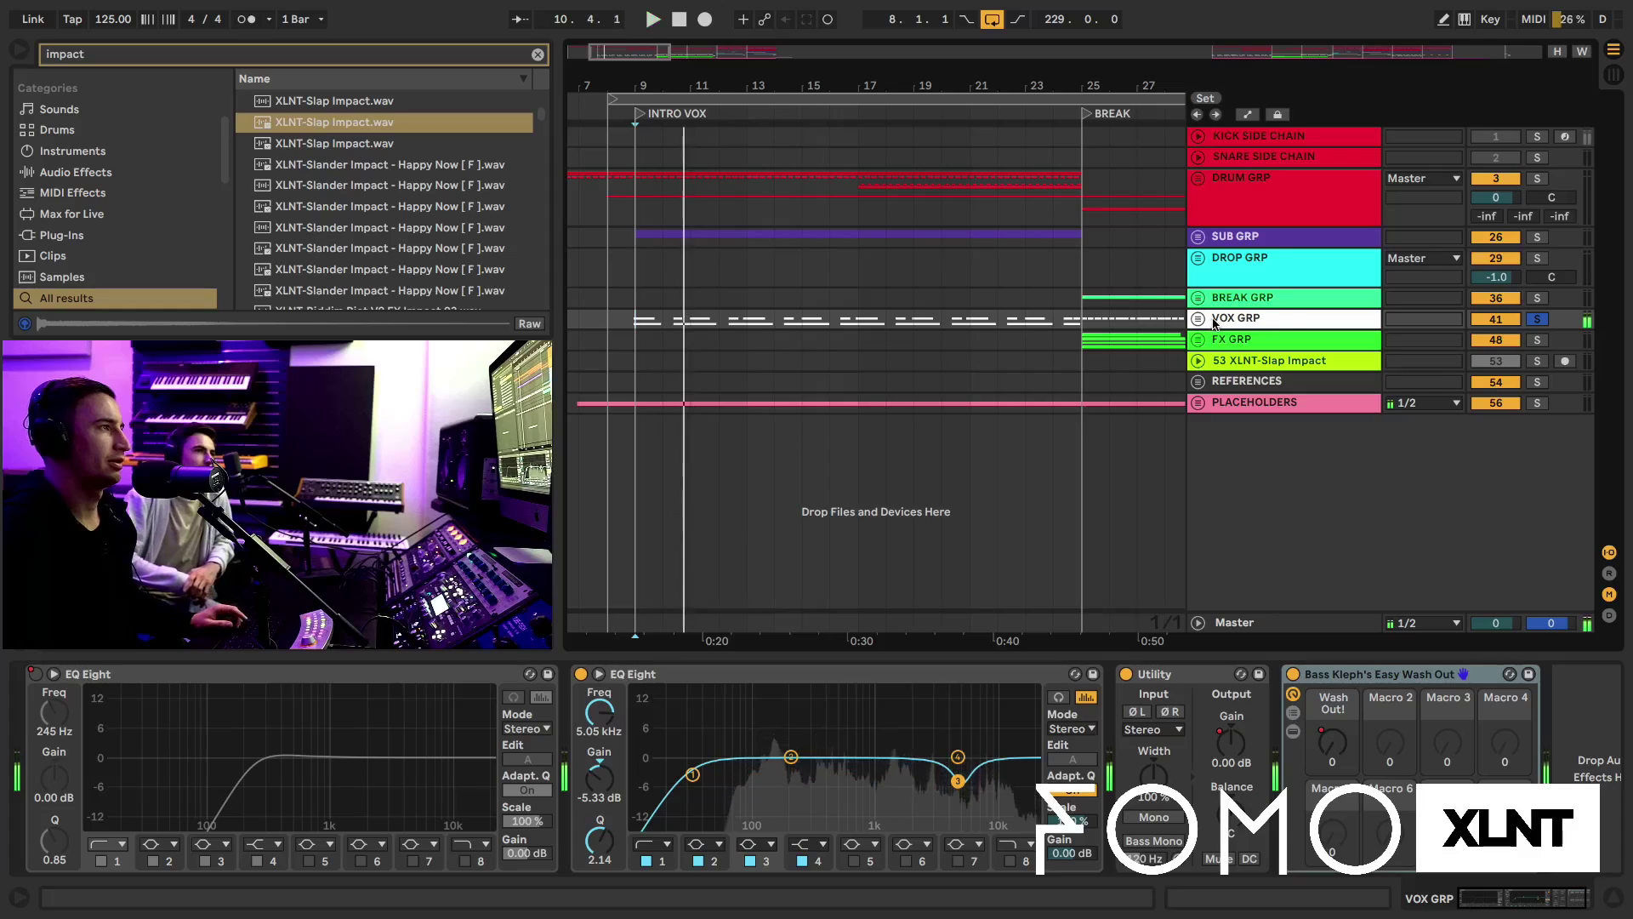
click(1199, 319)
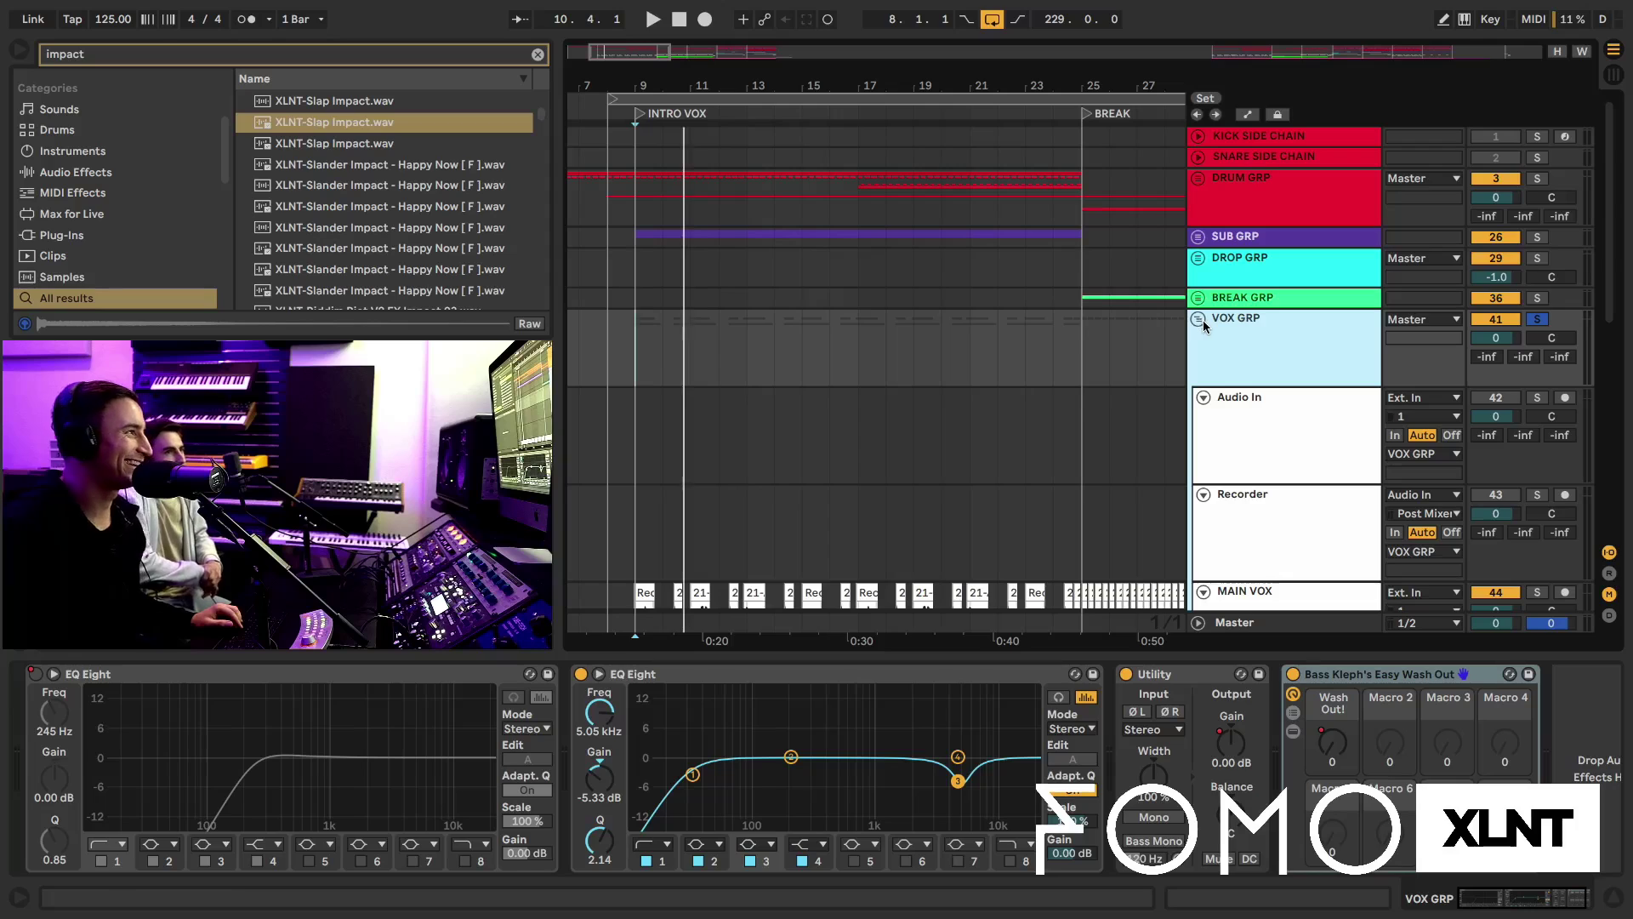
scroll(877, 366, down, 5)
key(plus)
key(plus)
key(plus)
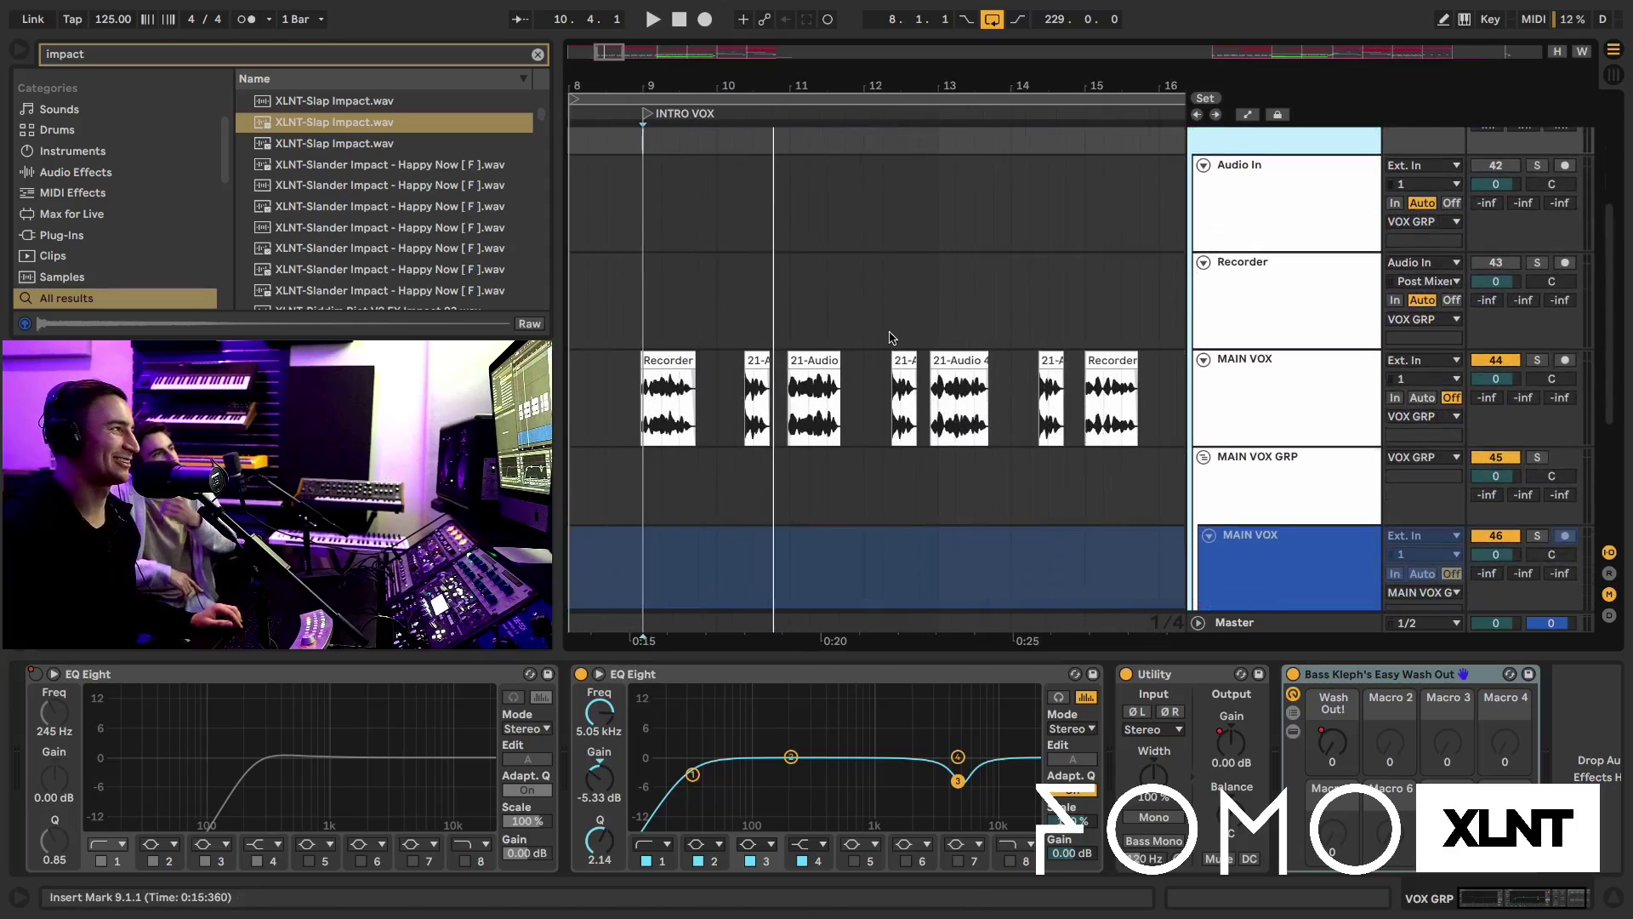
Select the Audio In track in the vocal group to display its device chain
scroll(967, 262, up, 2)
key(minus)
key(minus)
key(minus)
click(1342, 299)
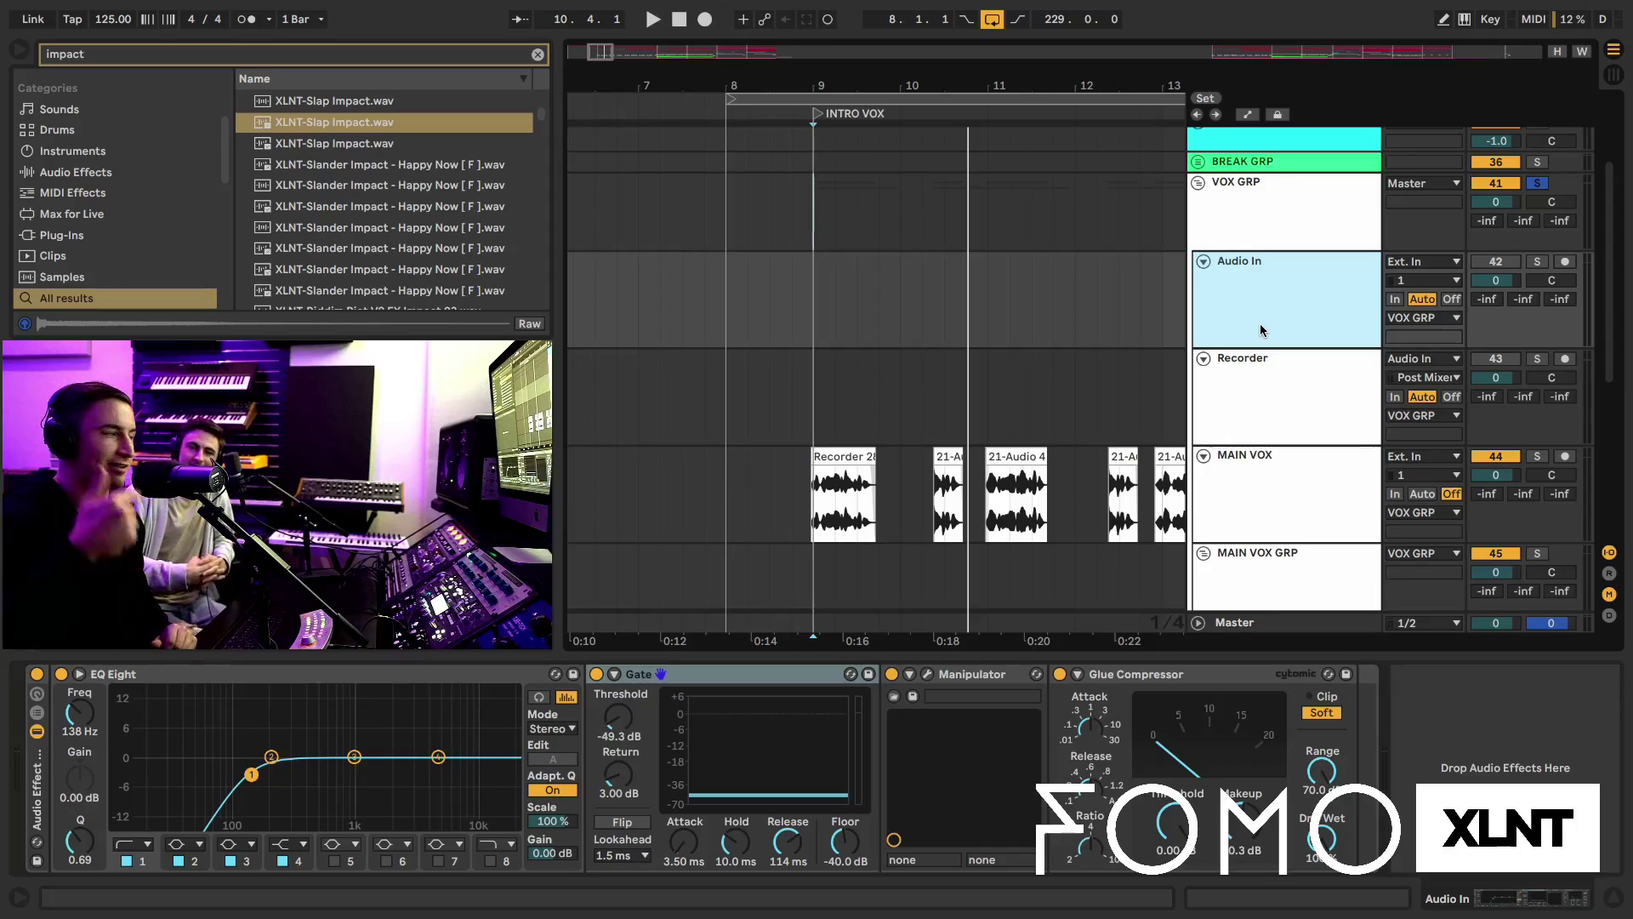
scroll(1261, 330, down, 5)
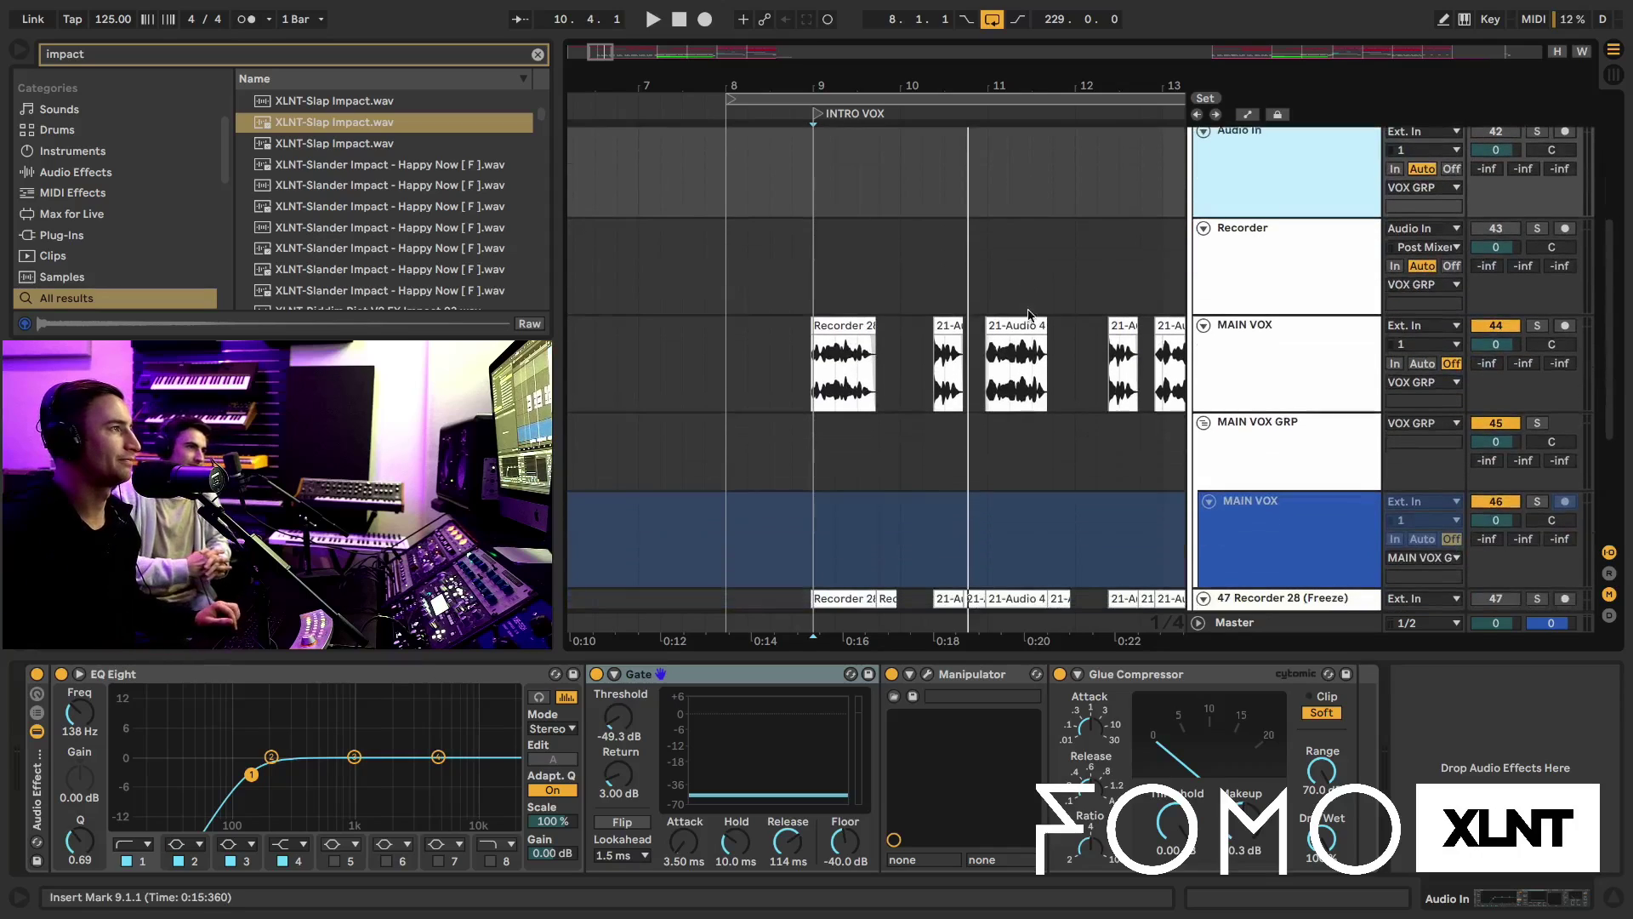
scroll(1255, 325, up, 4)
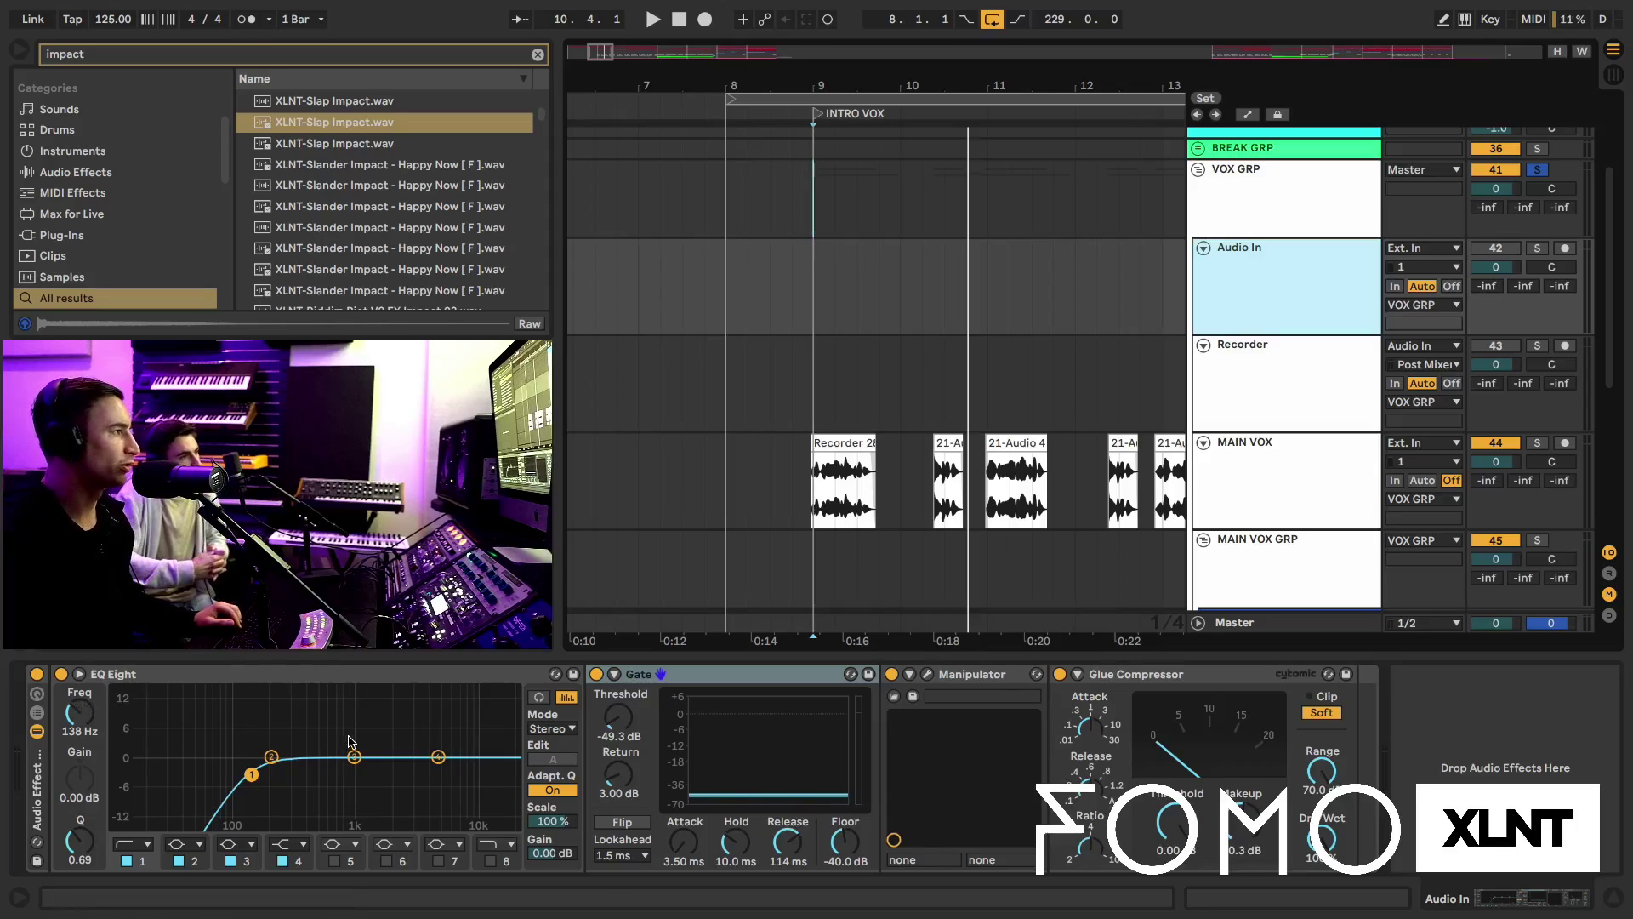
Review the Audio In chain device by device: EQ Eight, Gate, the Manipulator editor and Glue Compressor
click(141, 681)
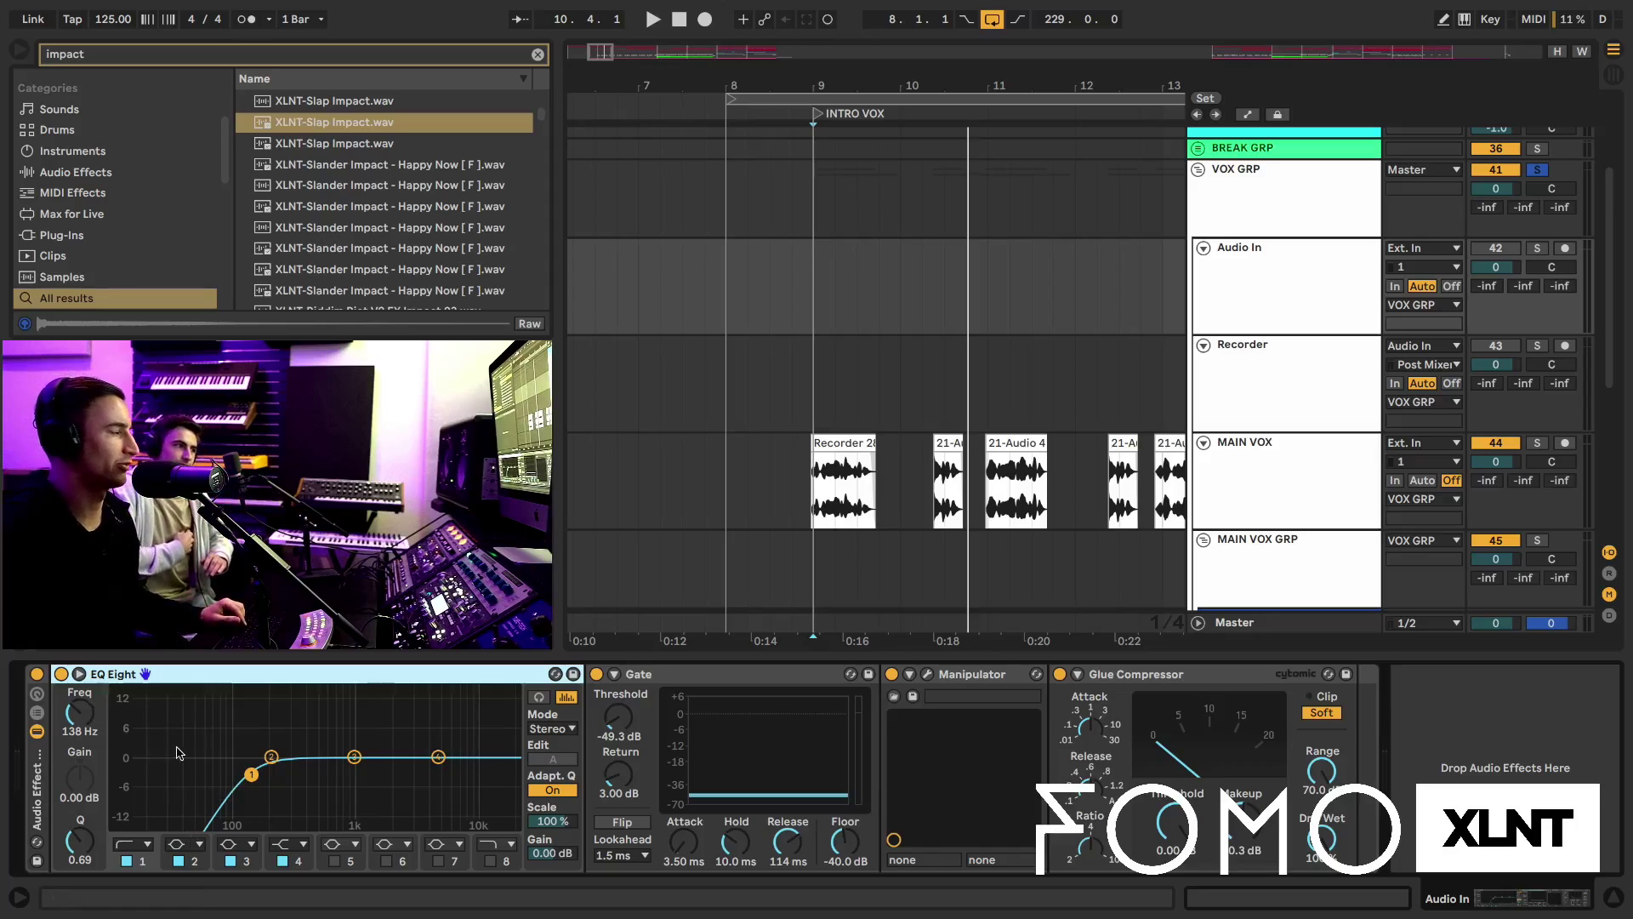
click(663, 677)
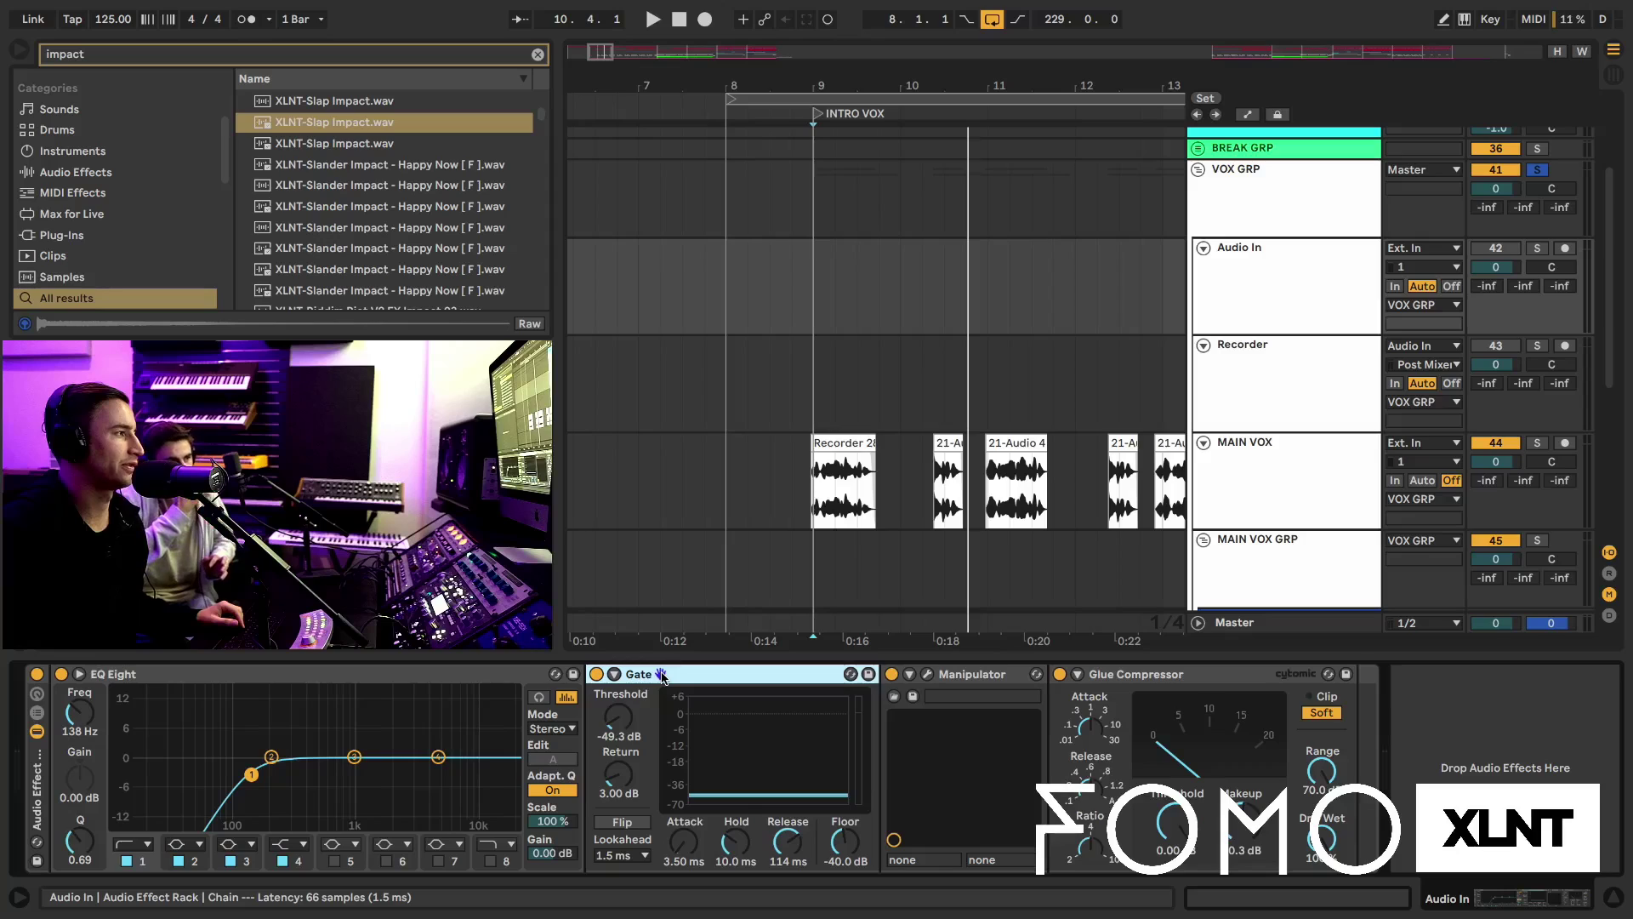
click(927, 675)
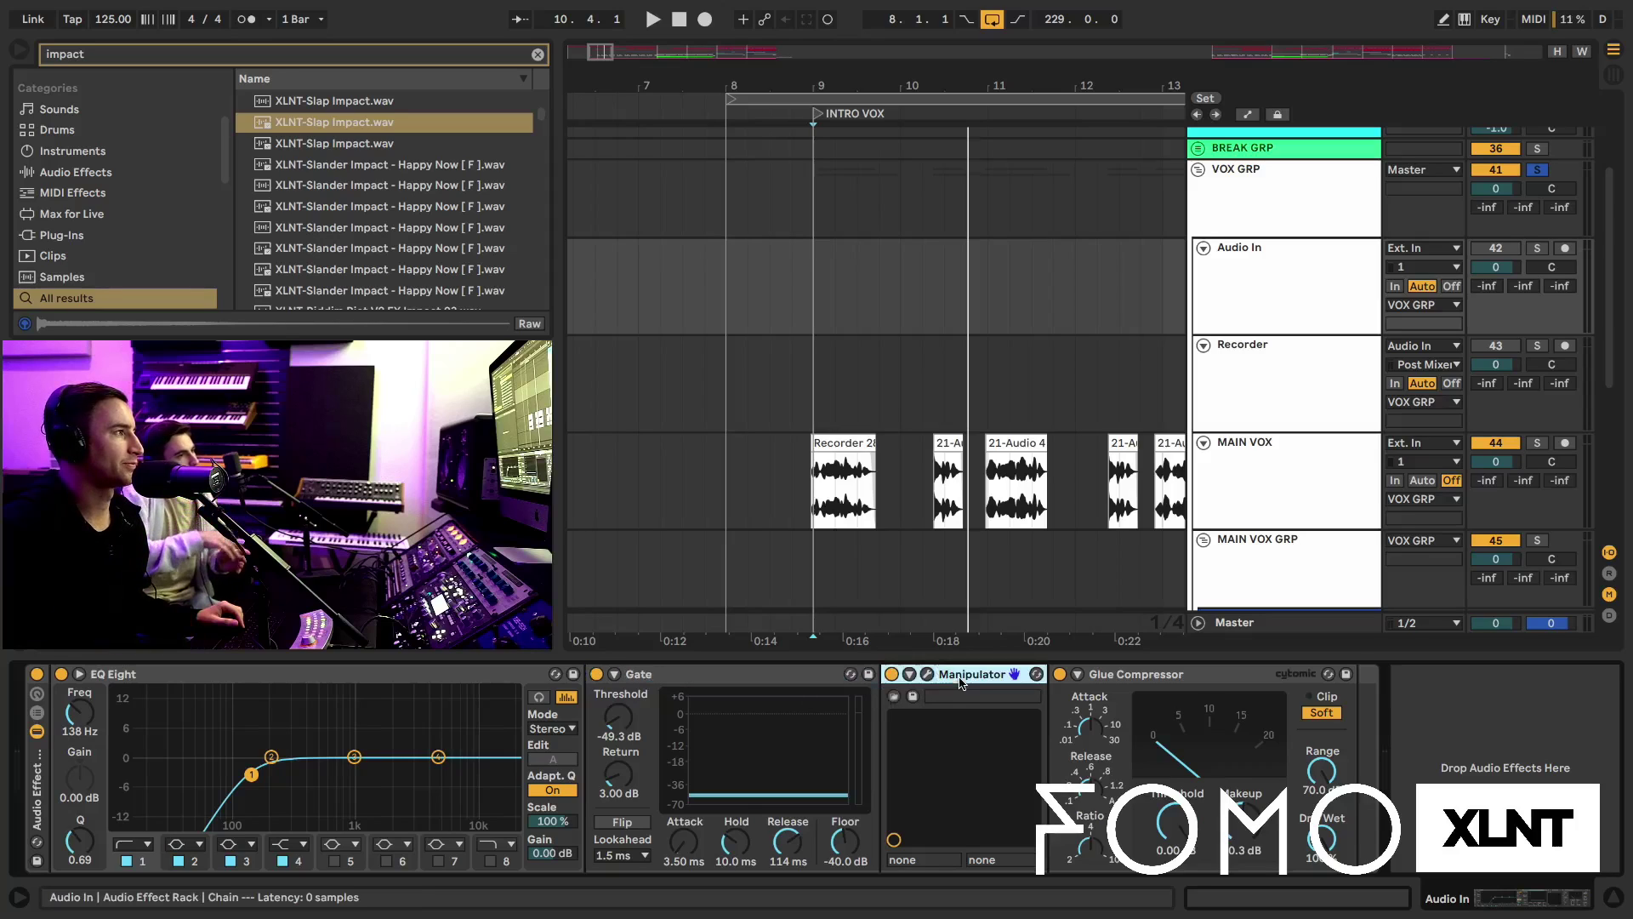
drag(628, 59, 681, 67)
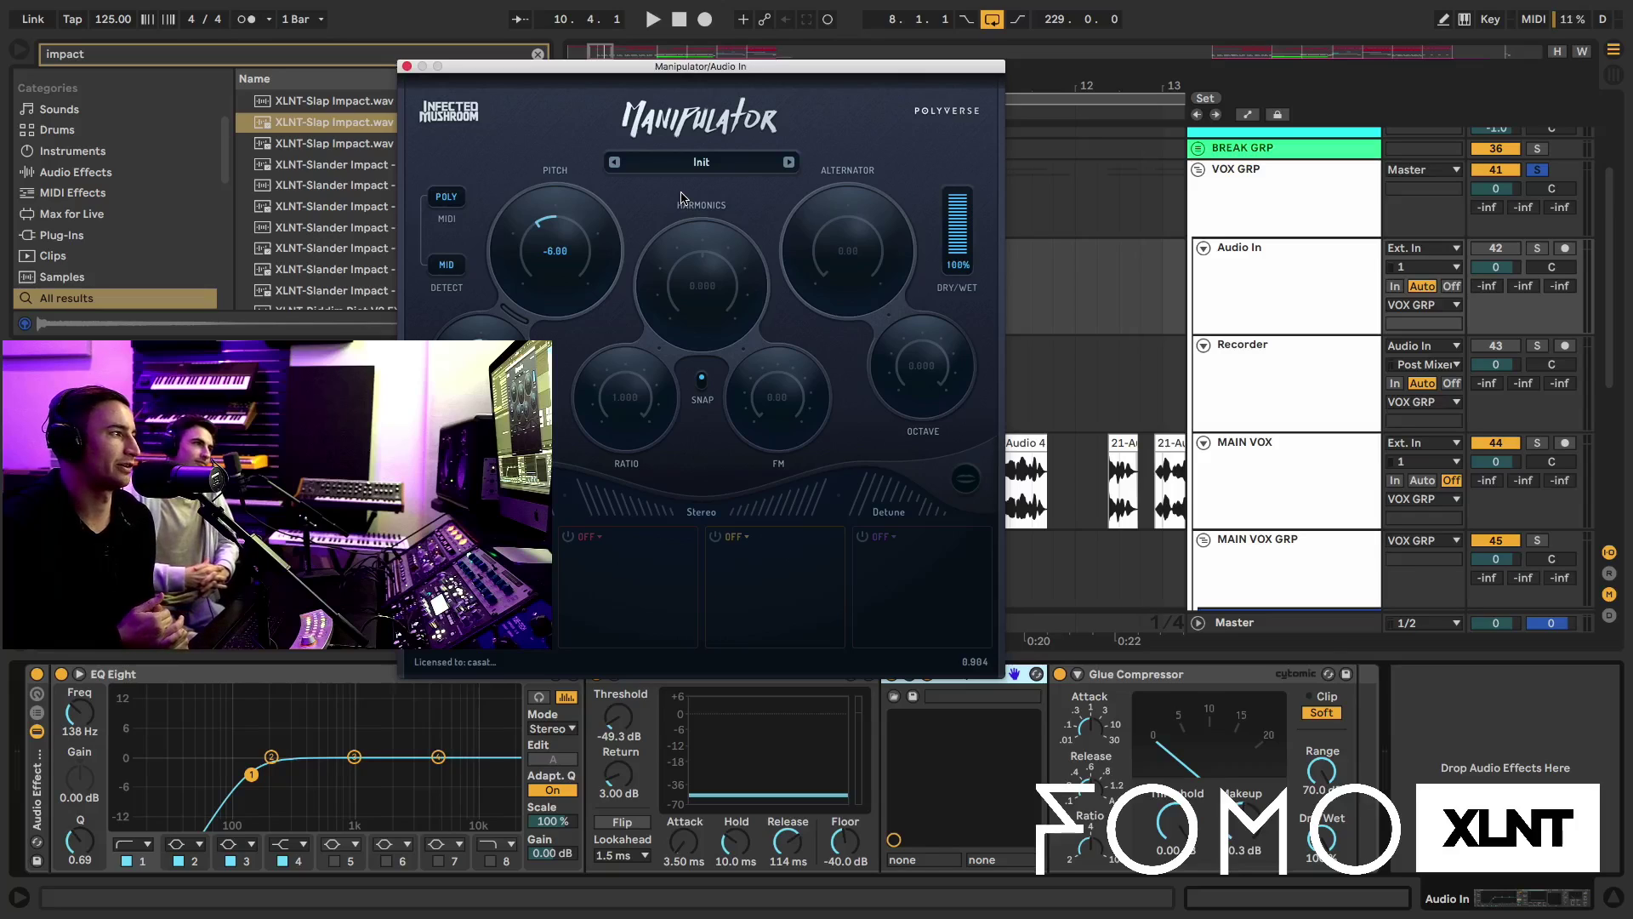
click(408, 68)
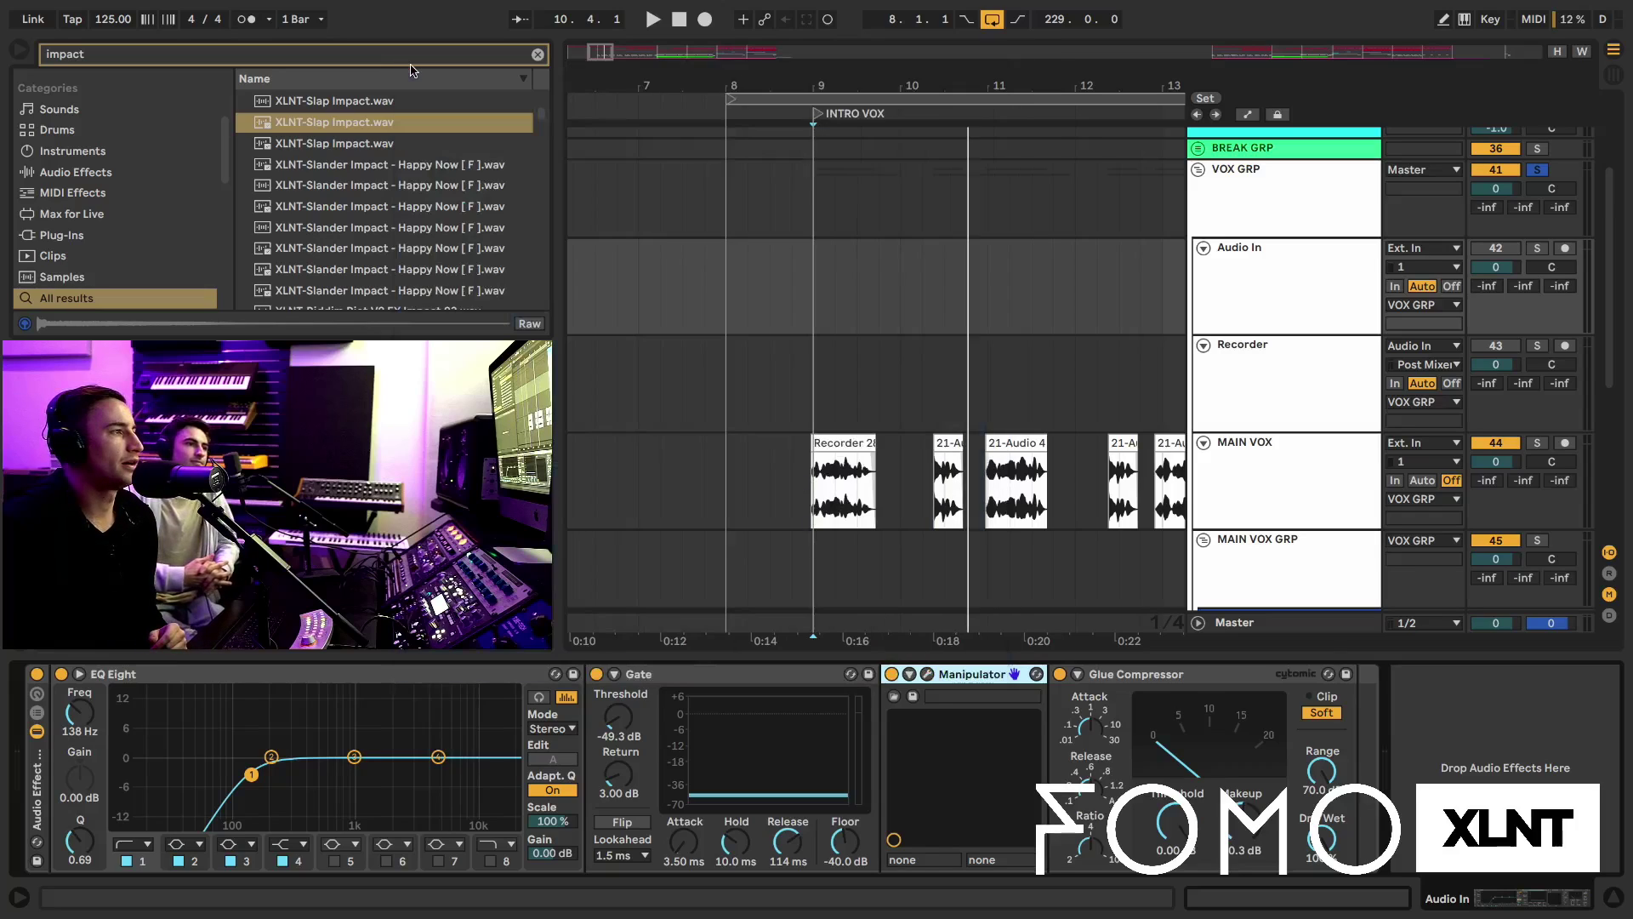
click(1159, 678)
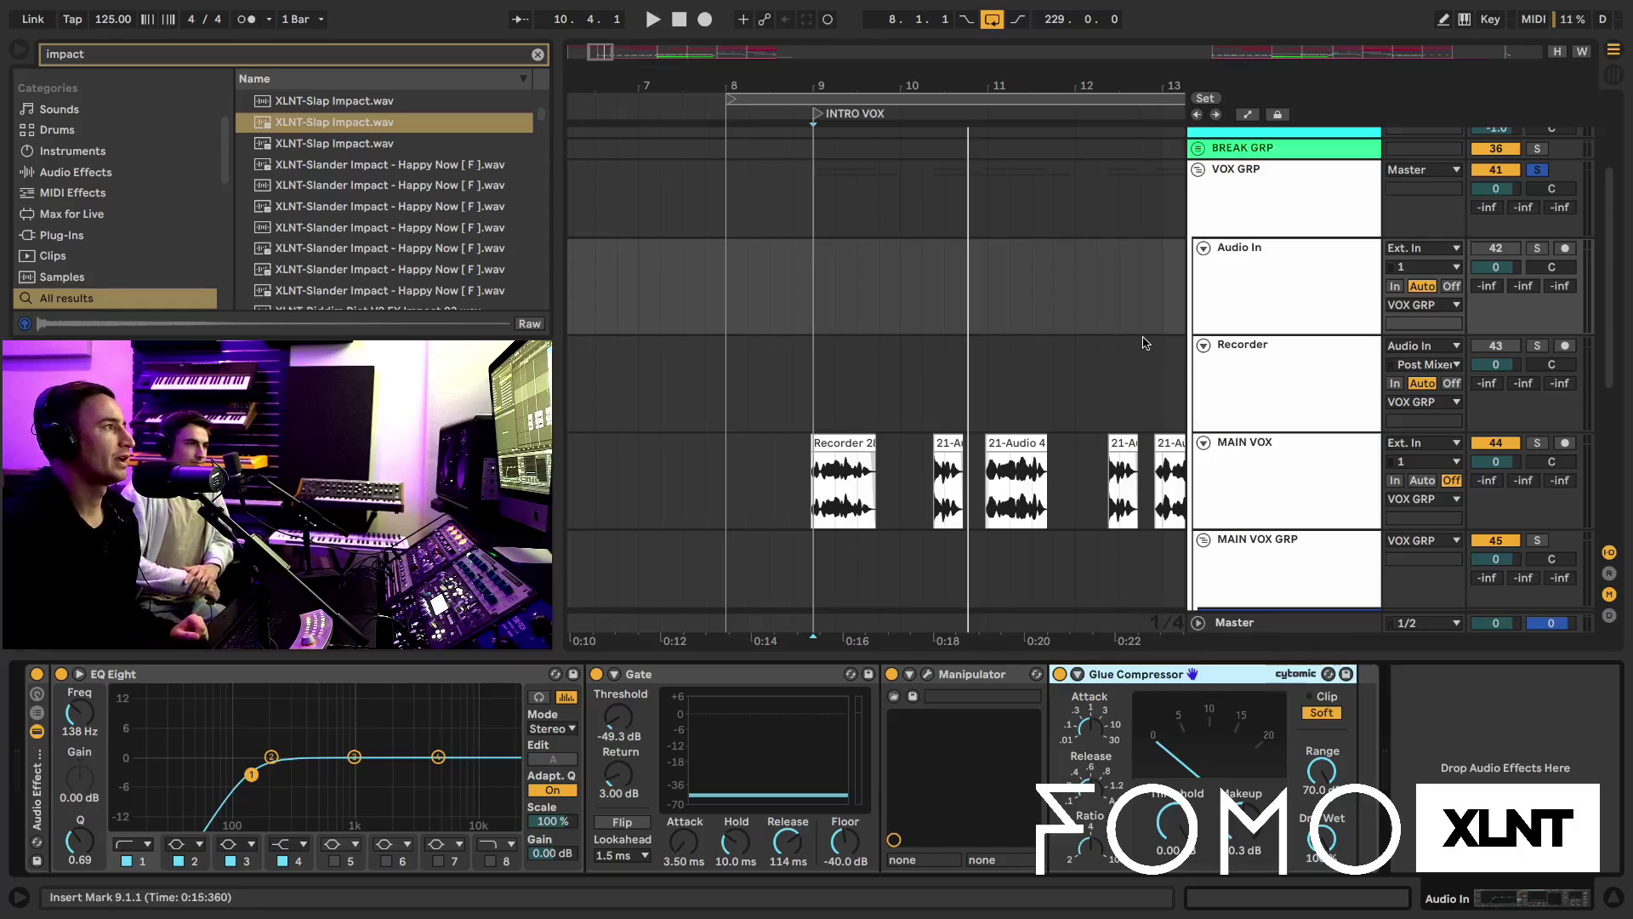
Mark the time range from 9.1.1 to 11.1.1 on the Audio In track
drag(975, 77, 945, 90)
click(859, 270)
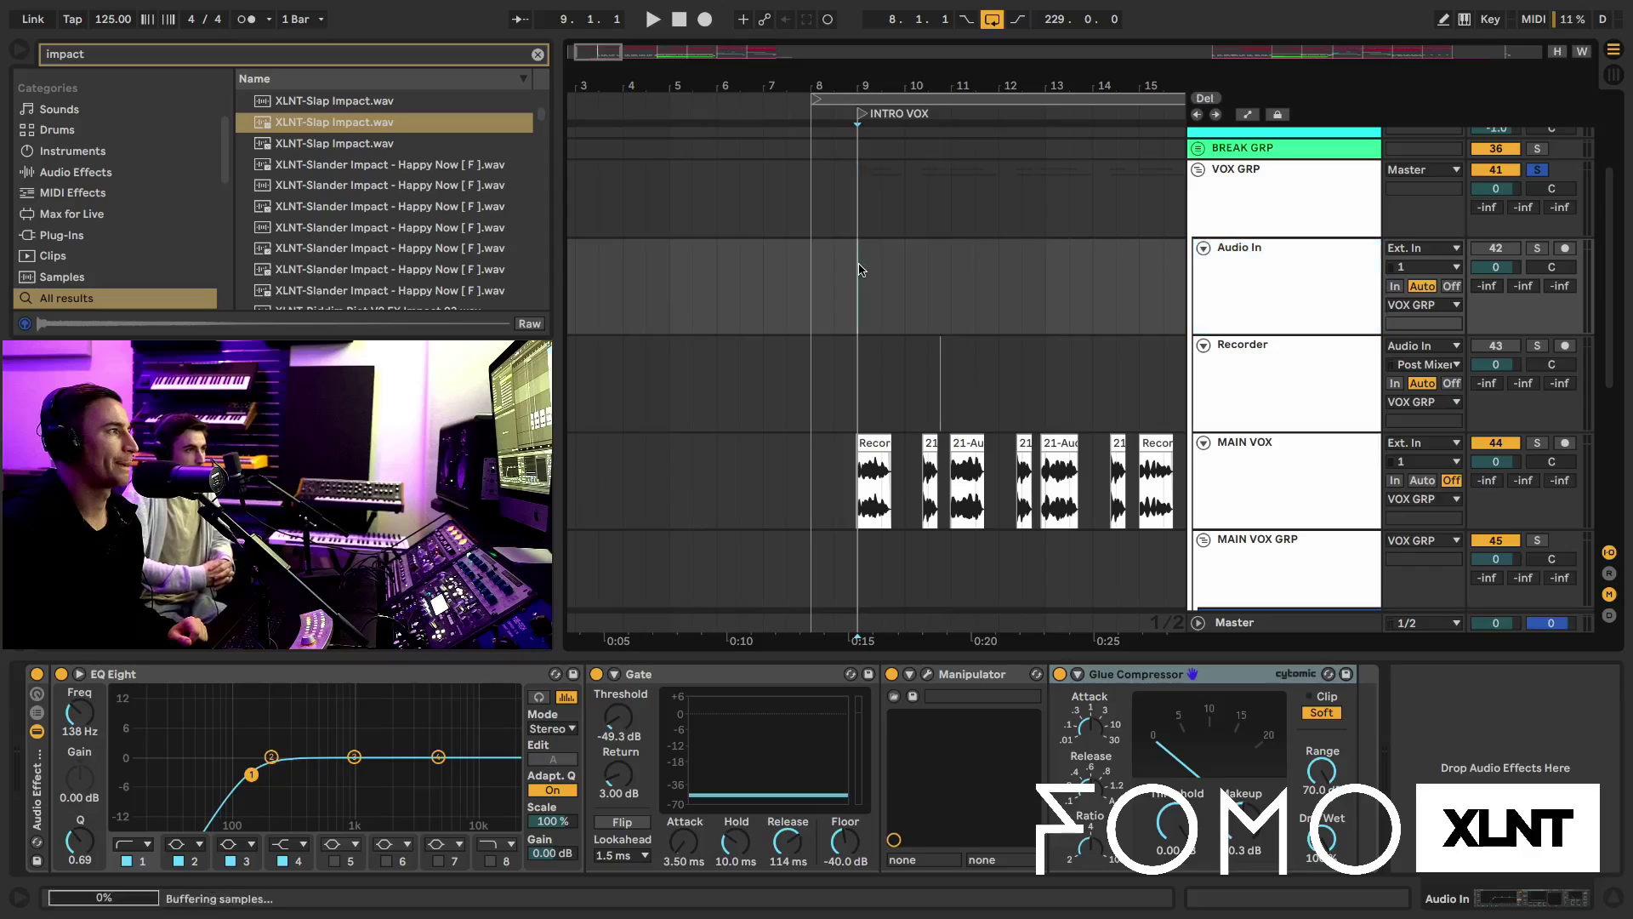
drag(860, 270, 959, 273)
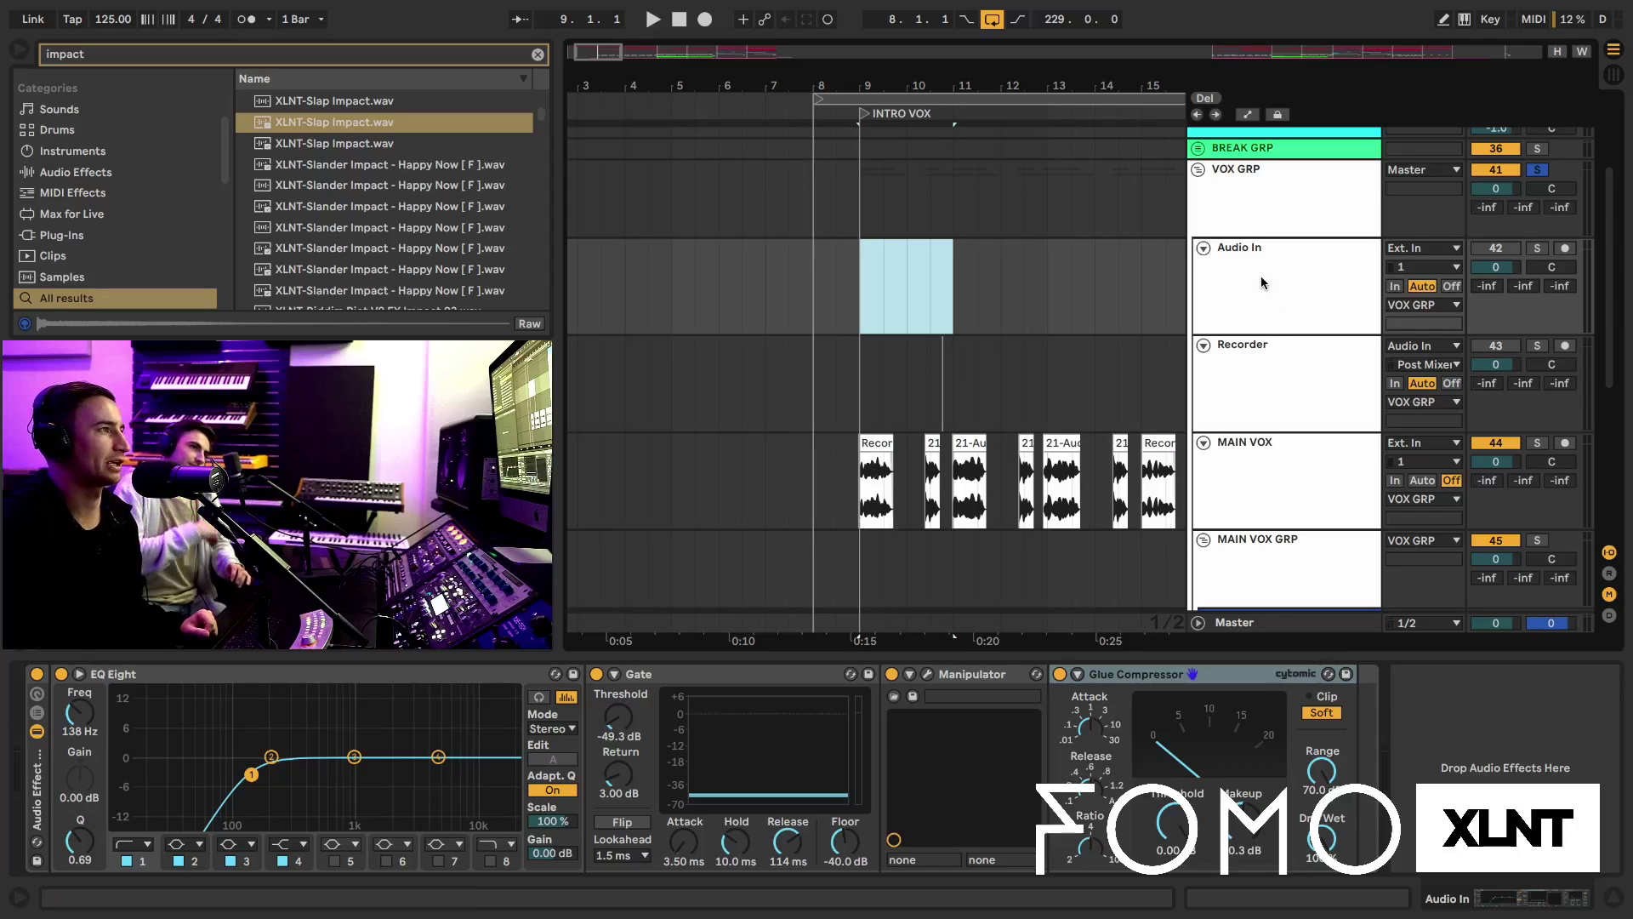
Open the Audio In track's Manipulator editor again to check its settings, and close it
click(928, 675)
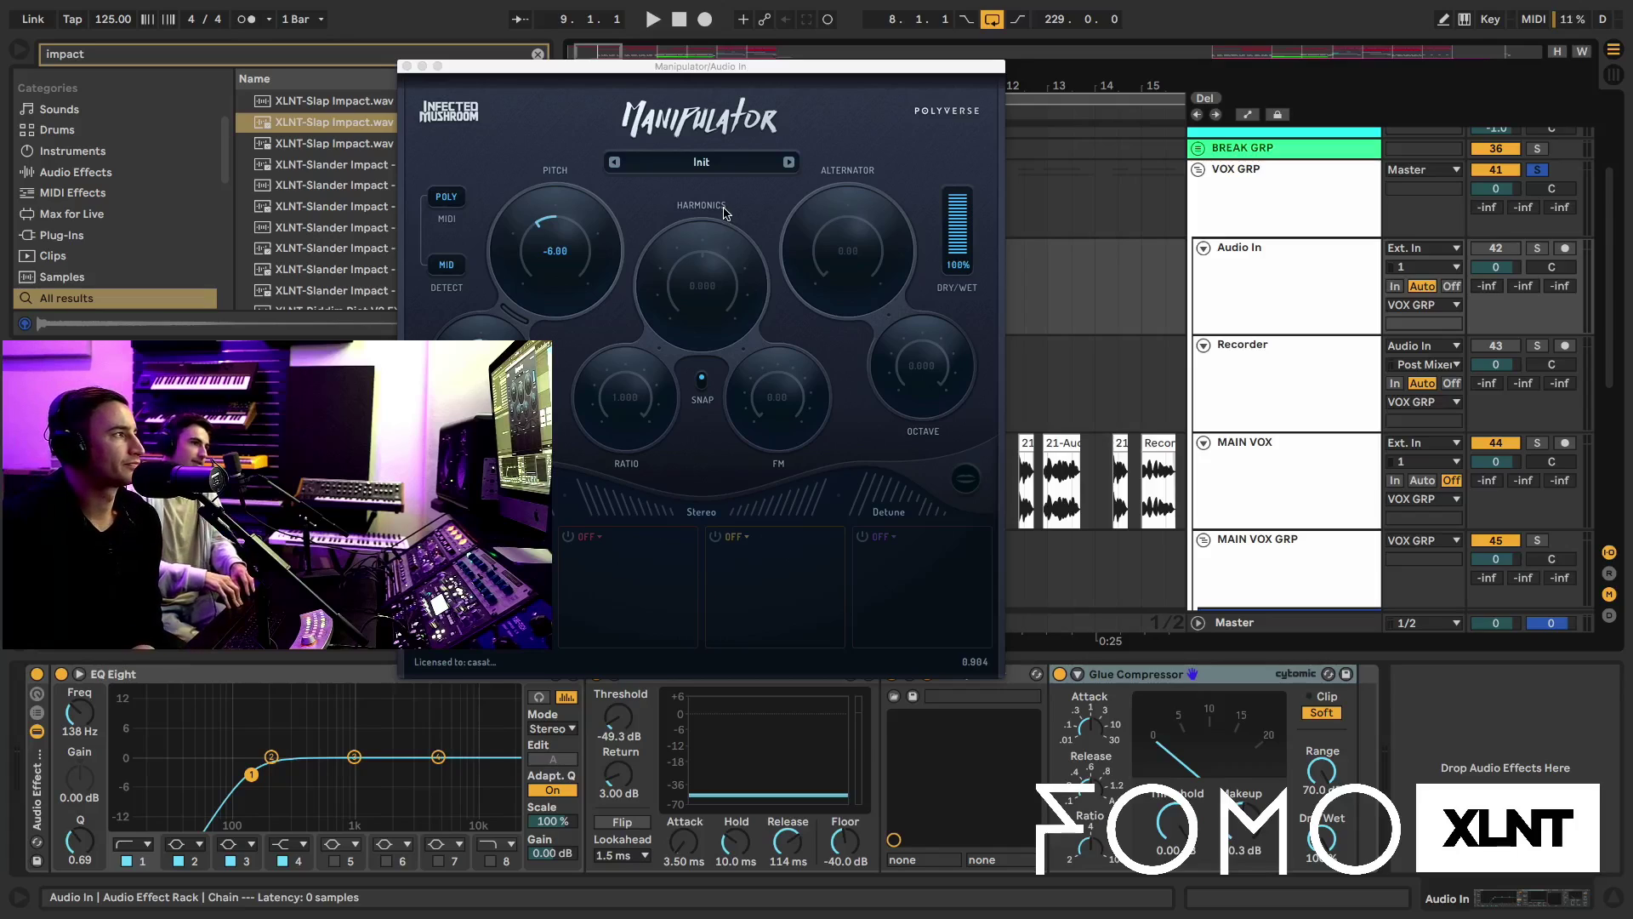
click(407, 66)
key(super+d)
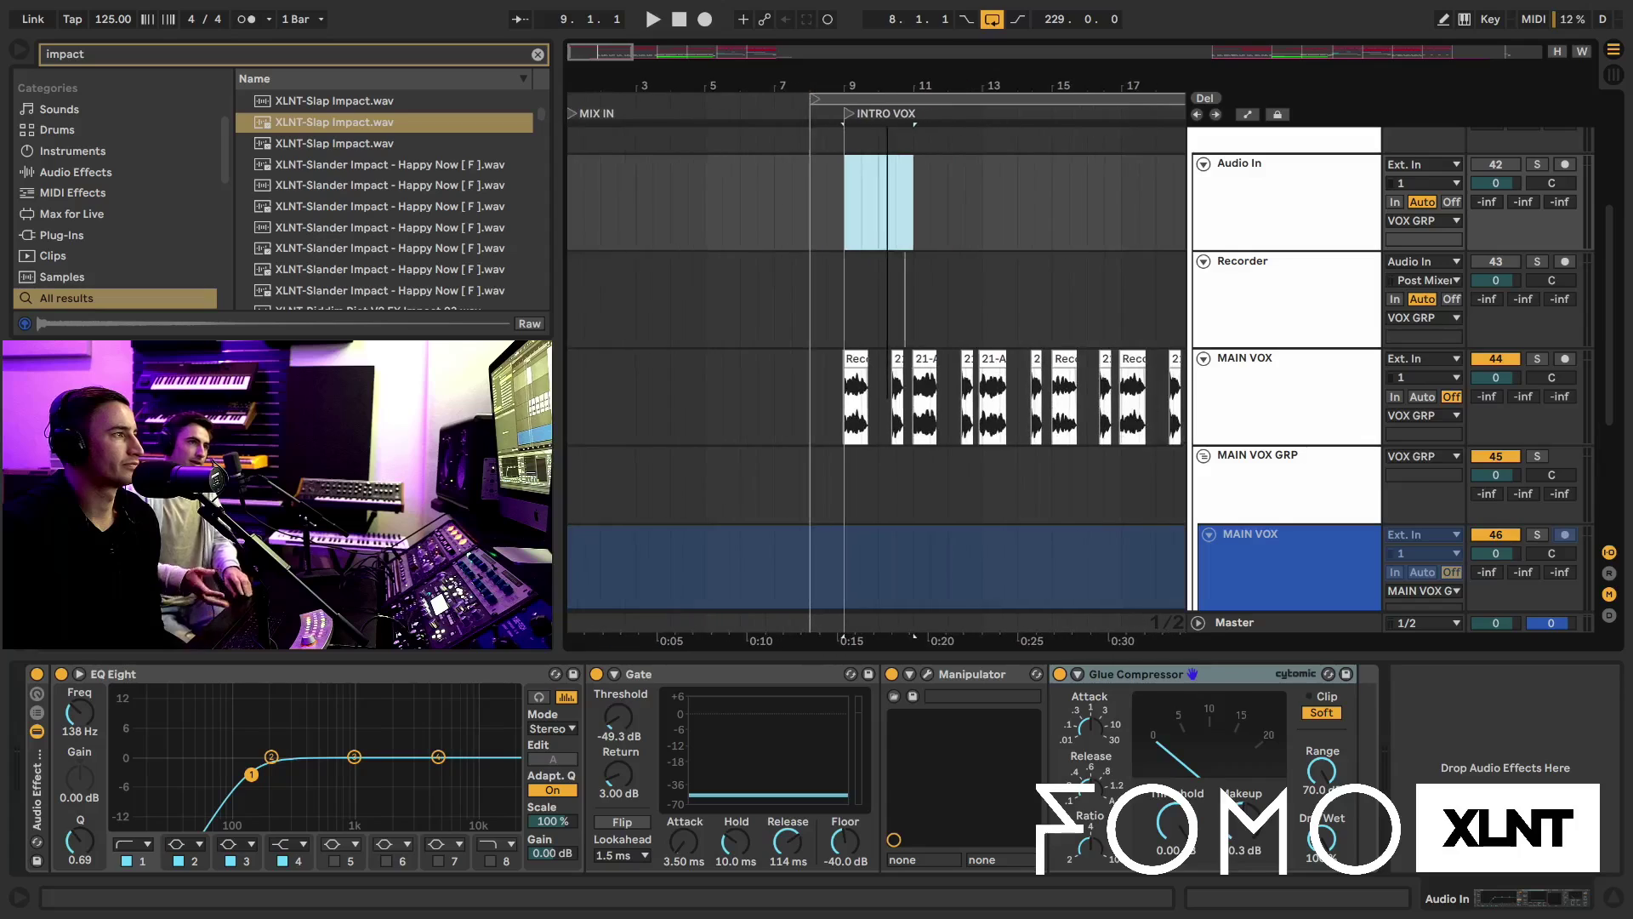
scroll(984, 292, right, 5)
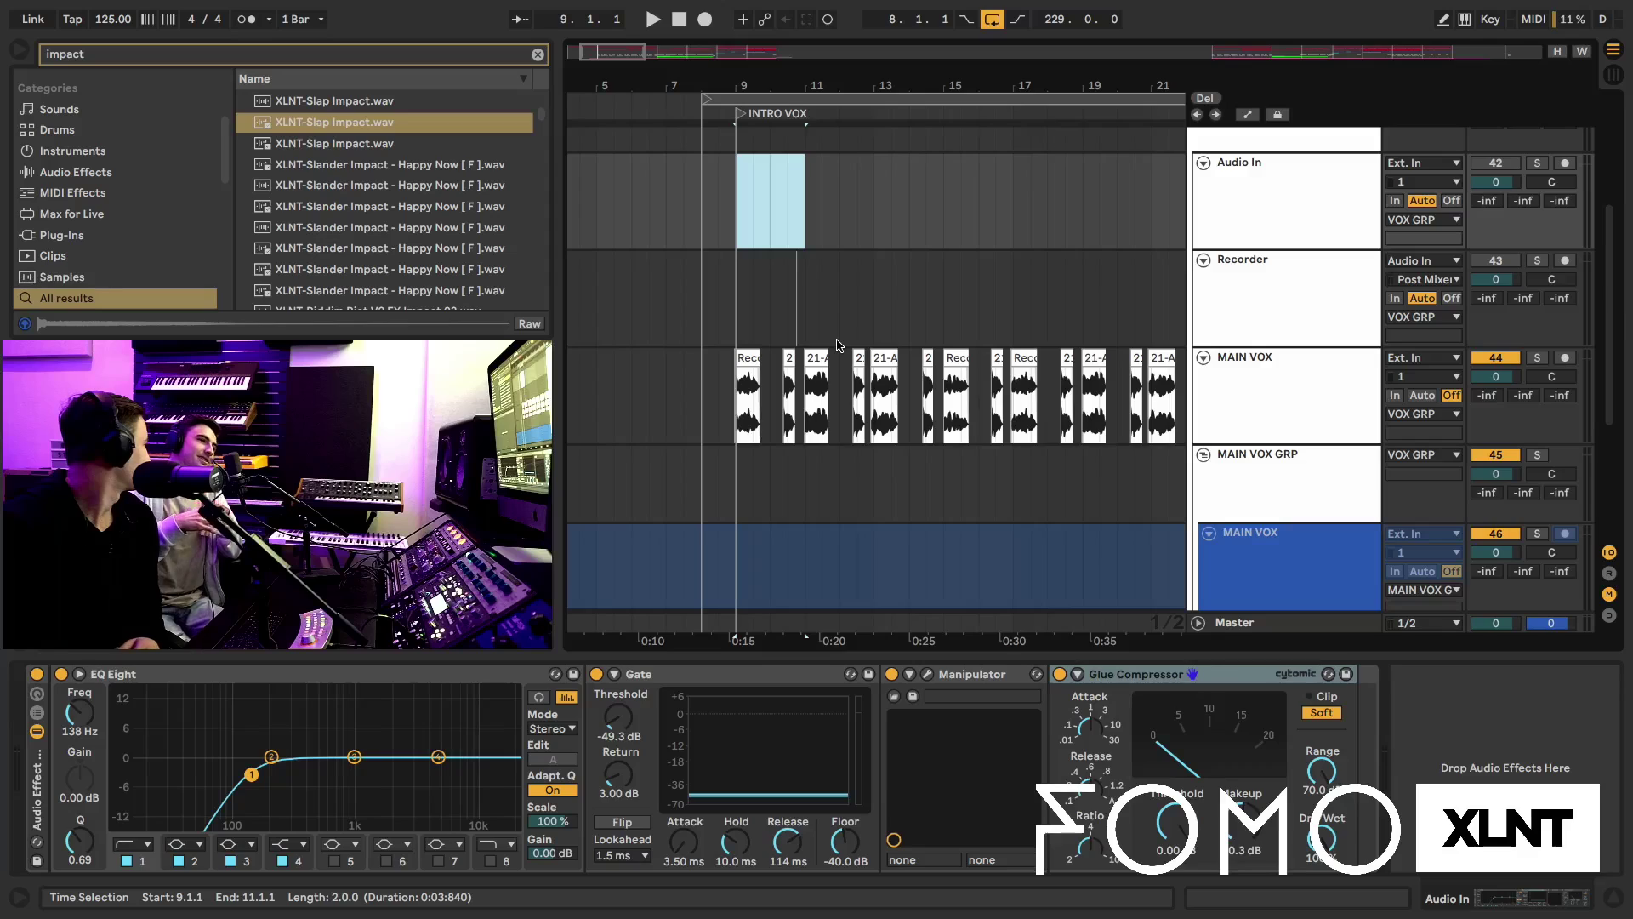
Select the MAIN VOX track above MAIN VOX GRP and show its device chain from the Trippin' Vox Rack
click(1285, 421)
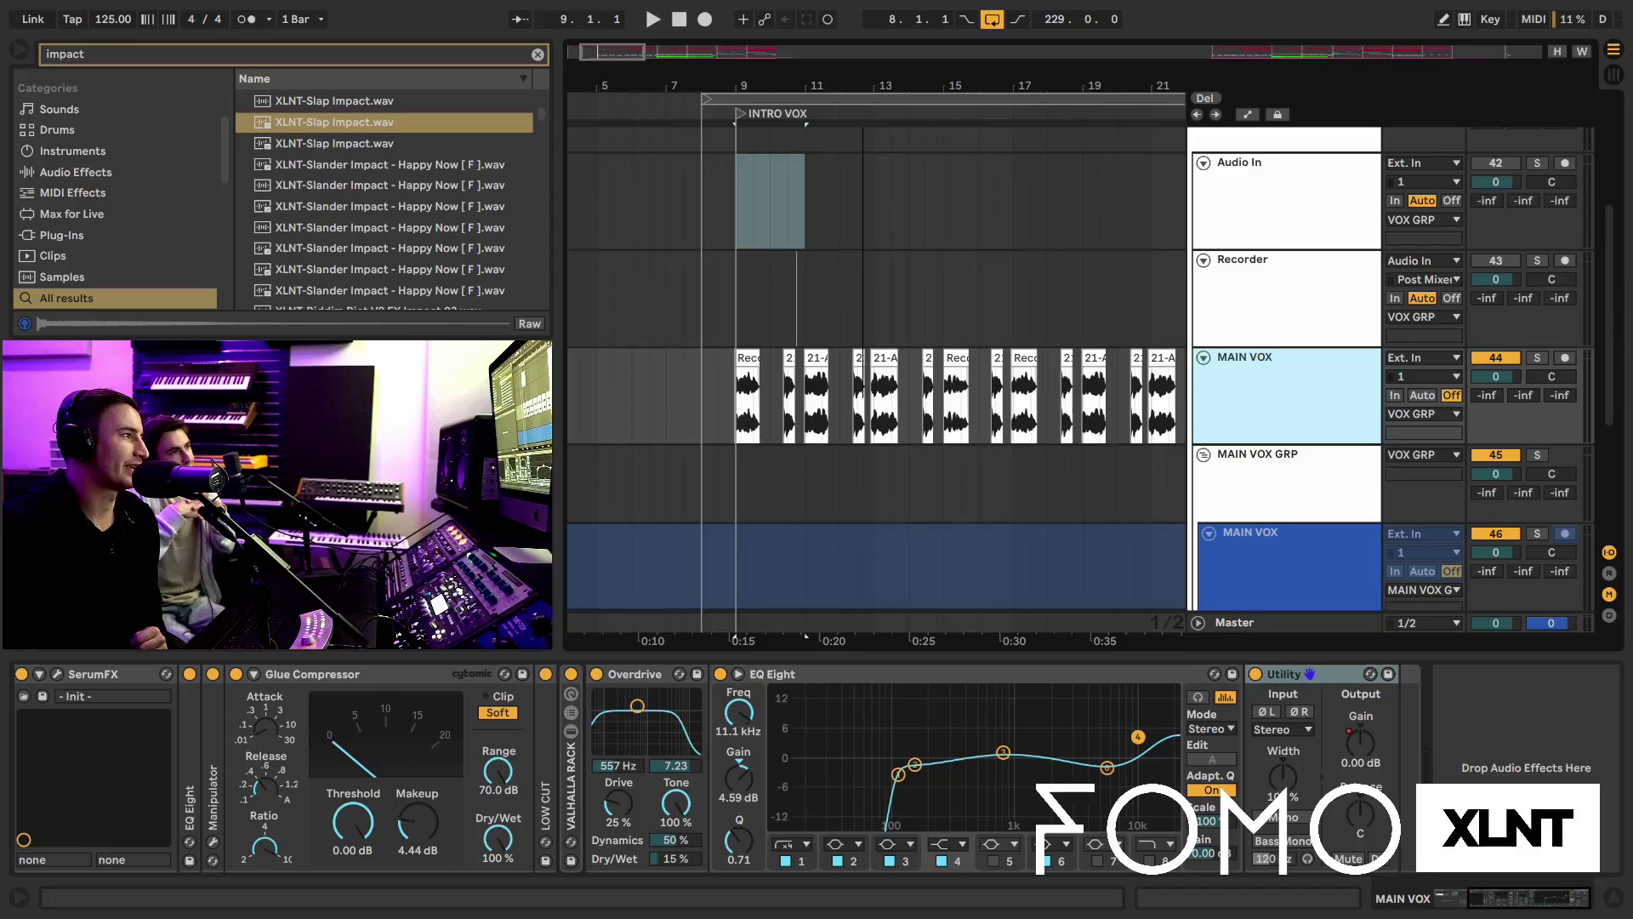
key(minus)
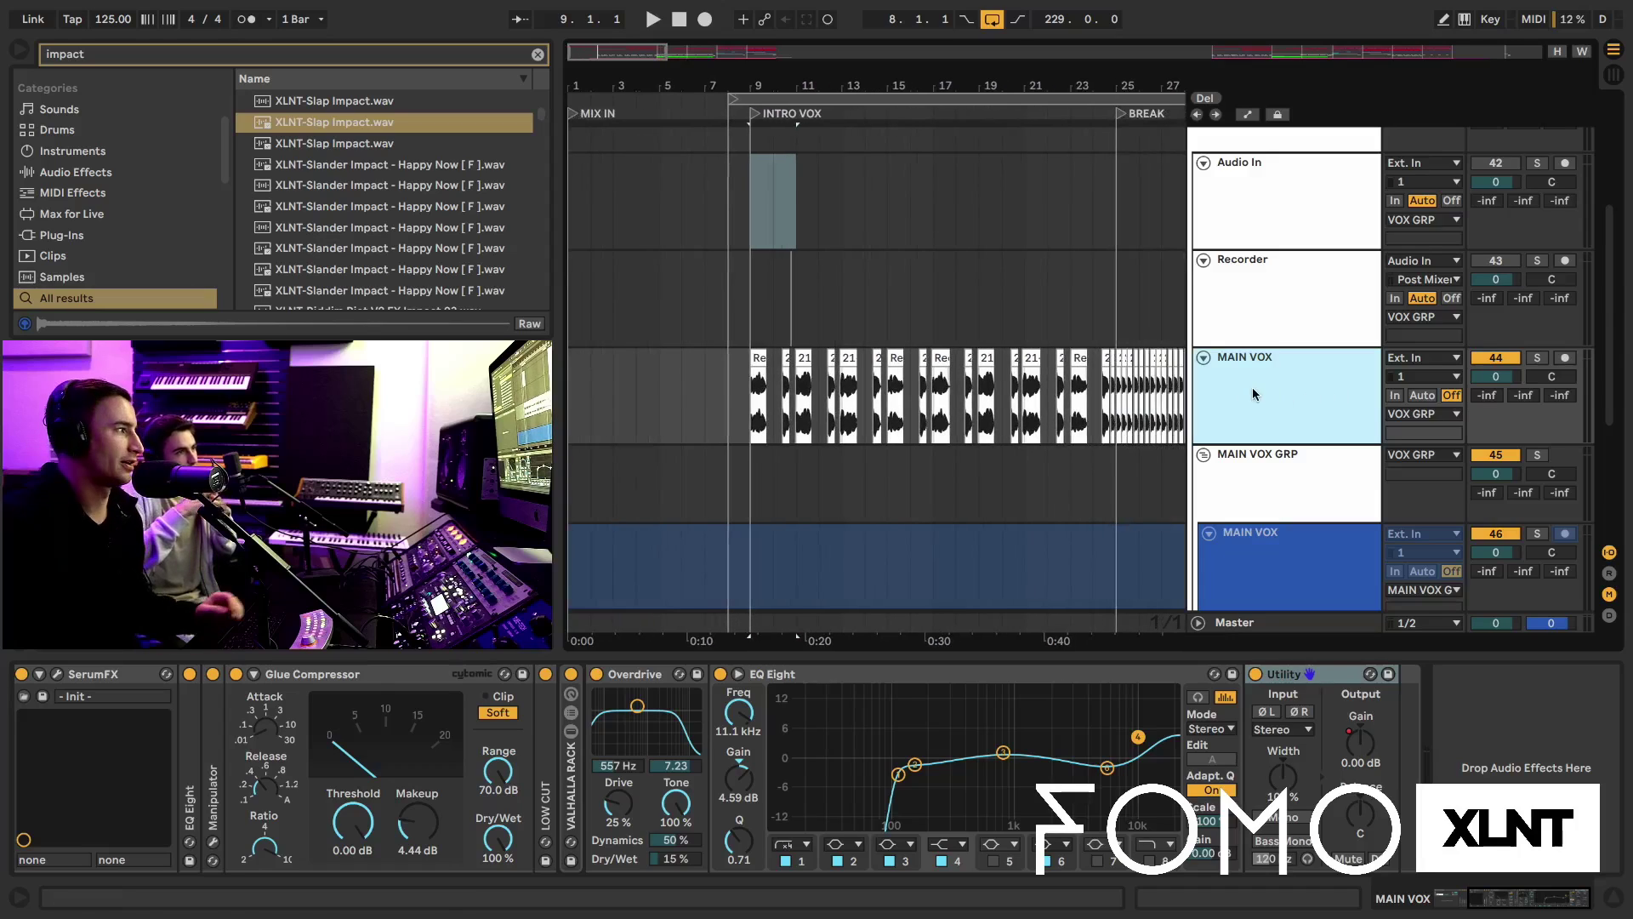
scroll(551, 781, left, 2)
scroll(551, 781, left, 5)
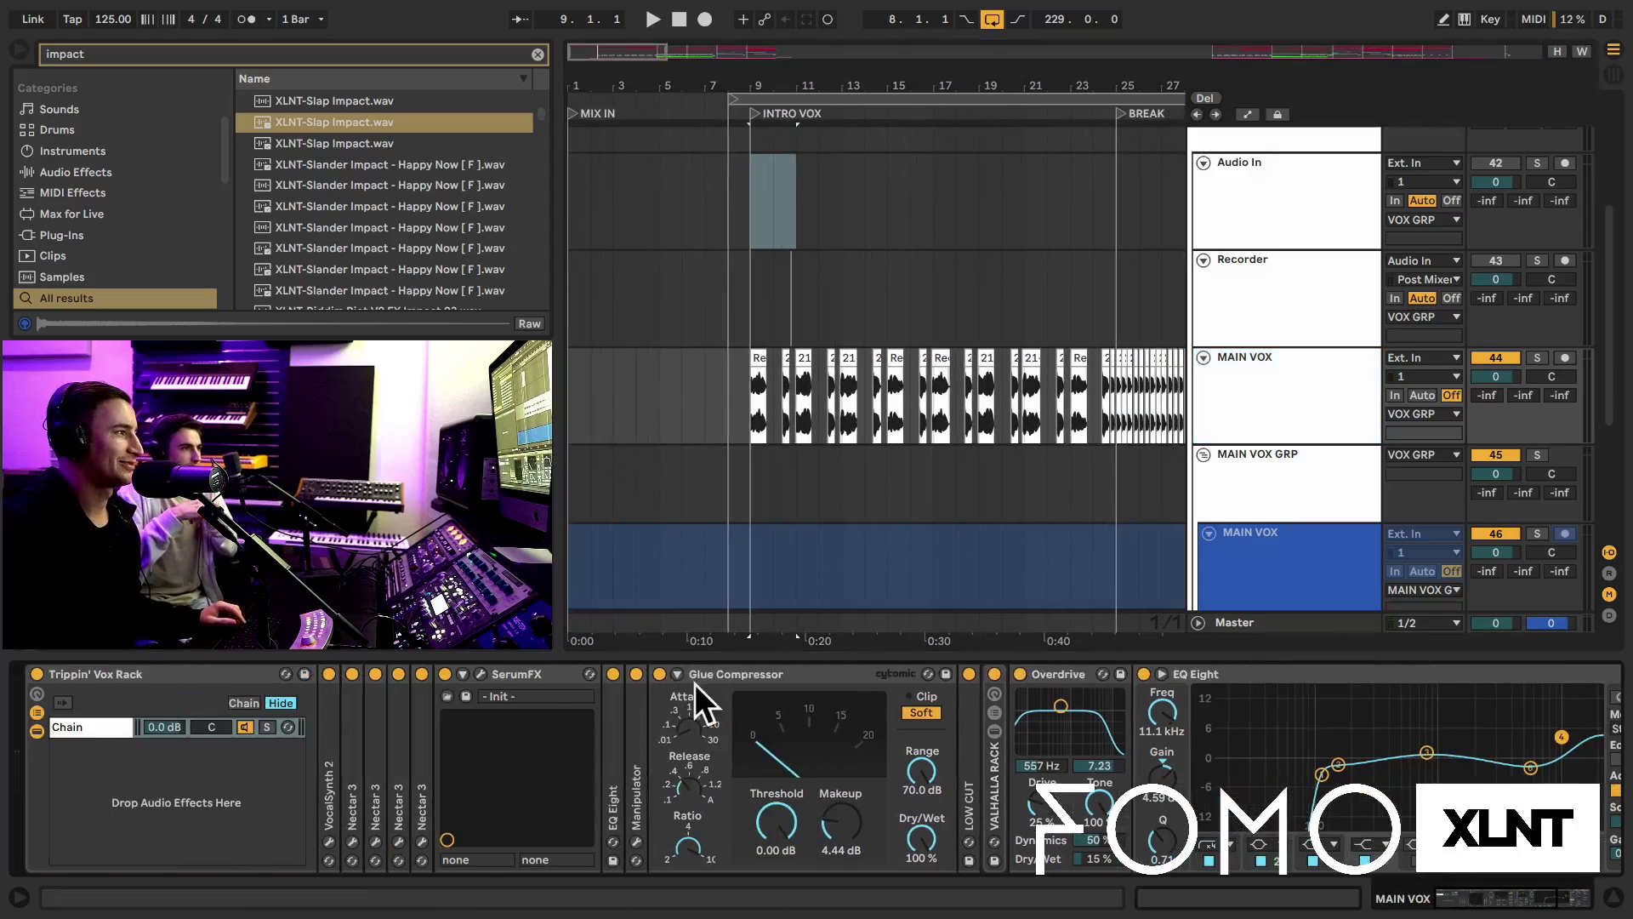
Fold the Glue Compressor, Overdrive, EQ Eight and SerumFX devices in the MAIN VOX chain
double_click(760, 672)
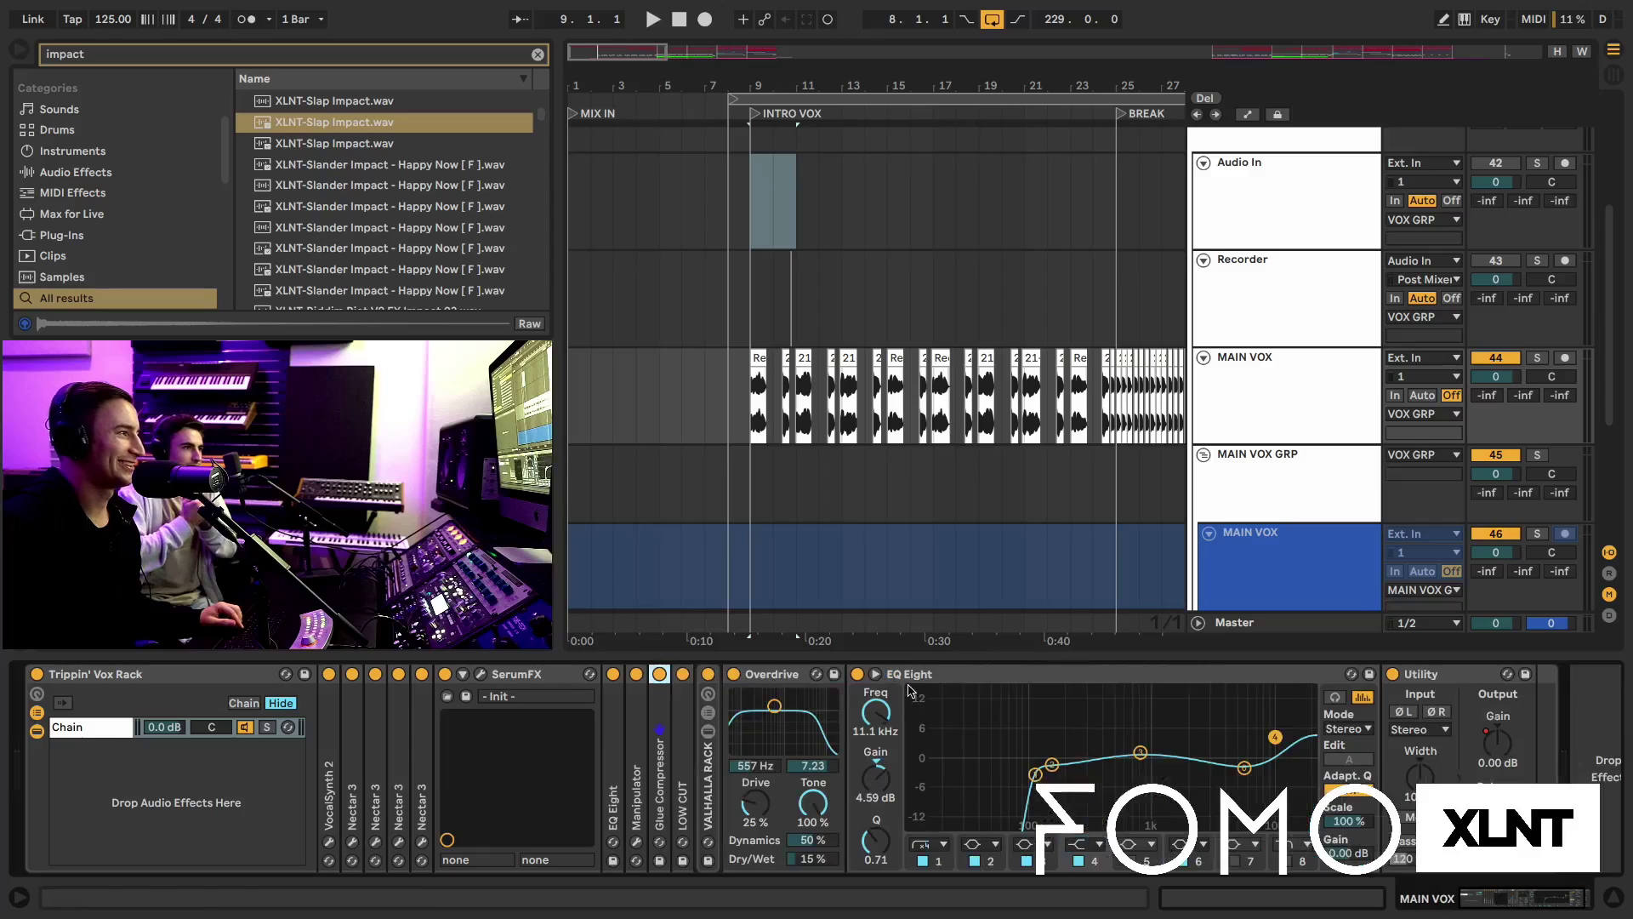
double_click(760, 672)
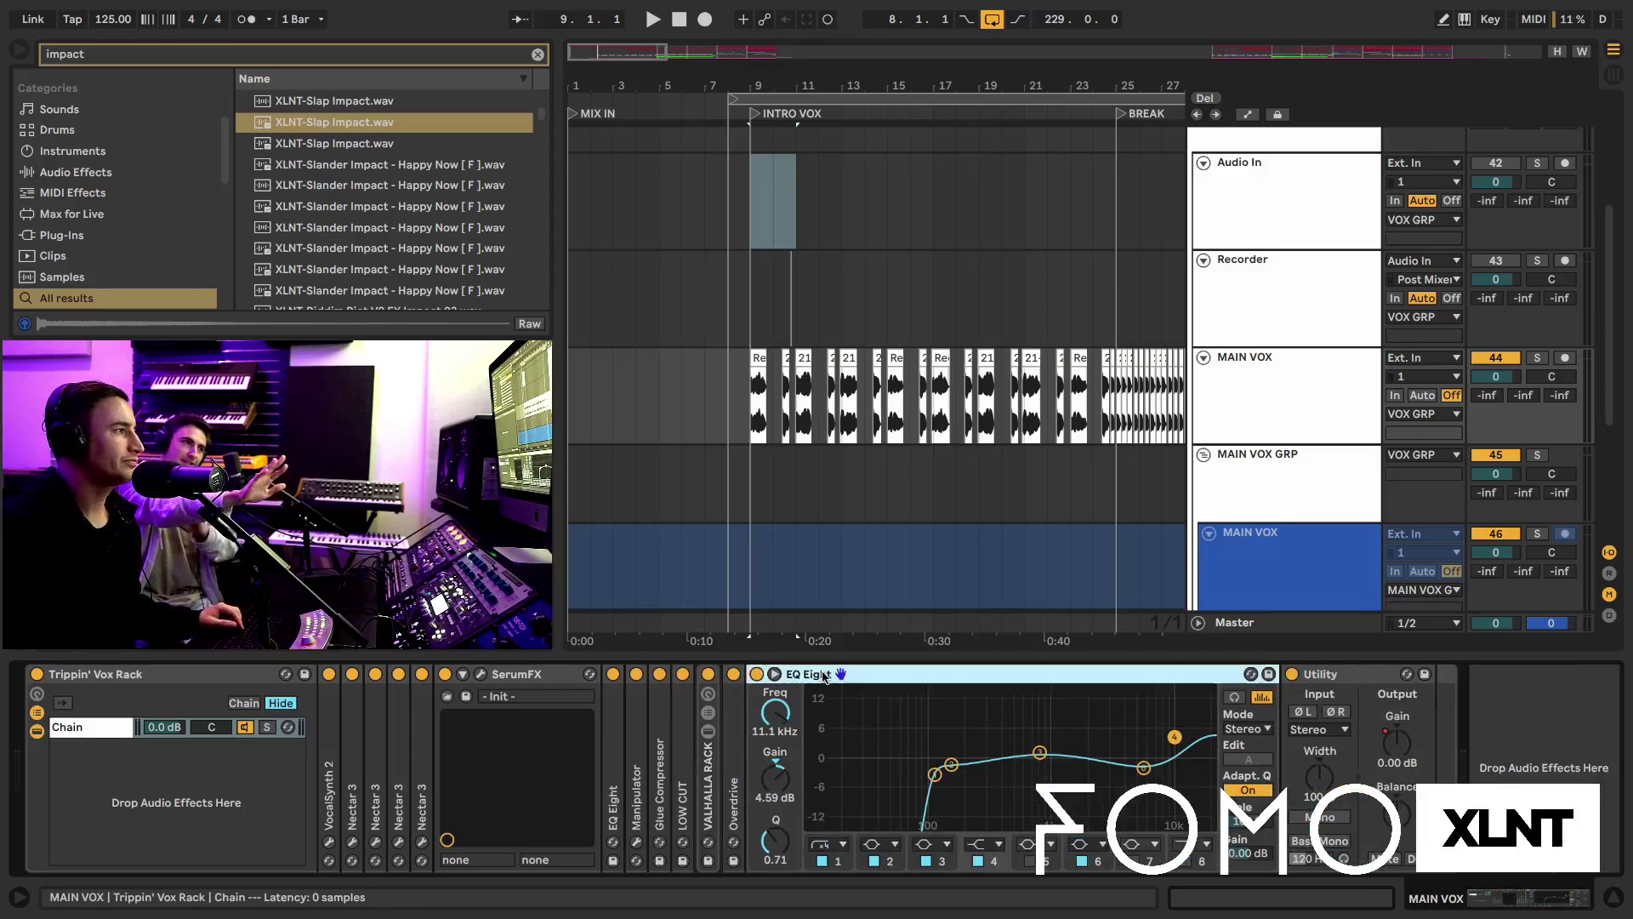
double_click(776, 673)
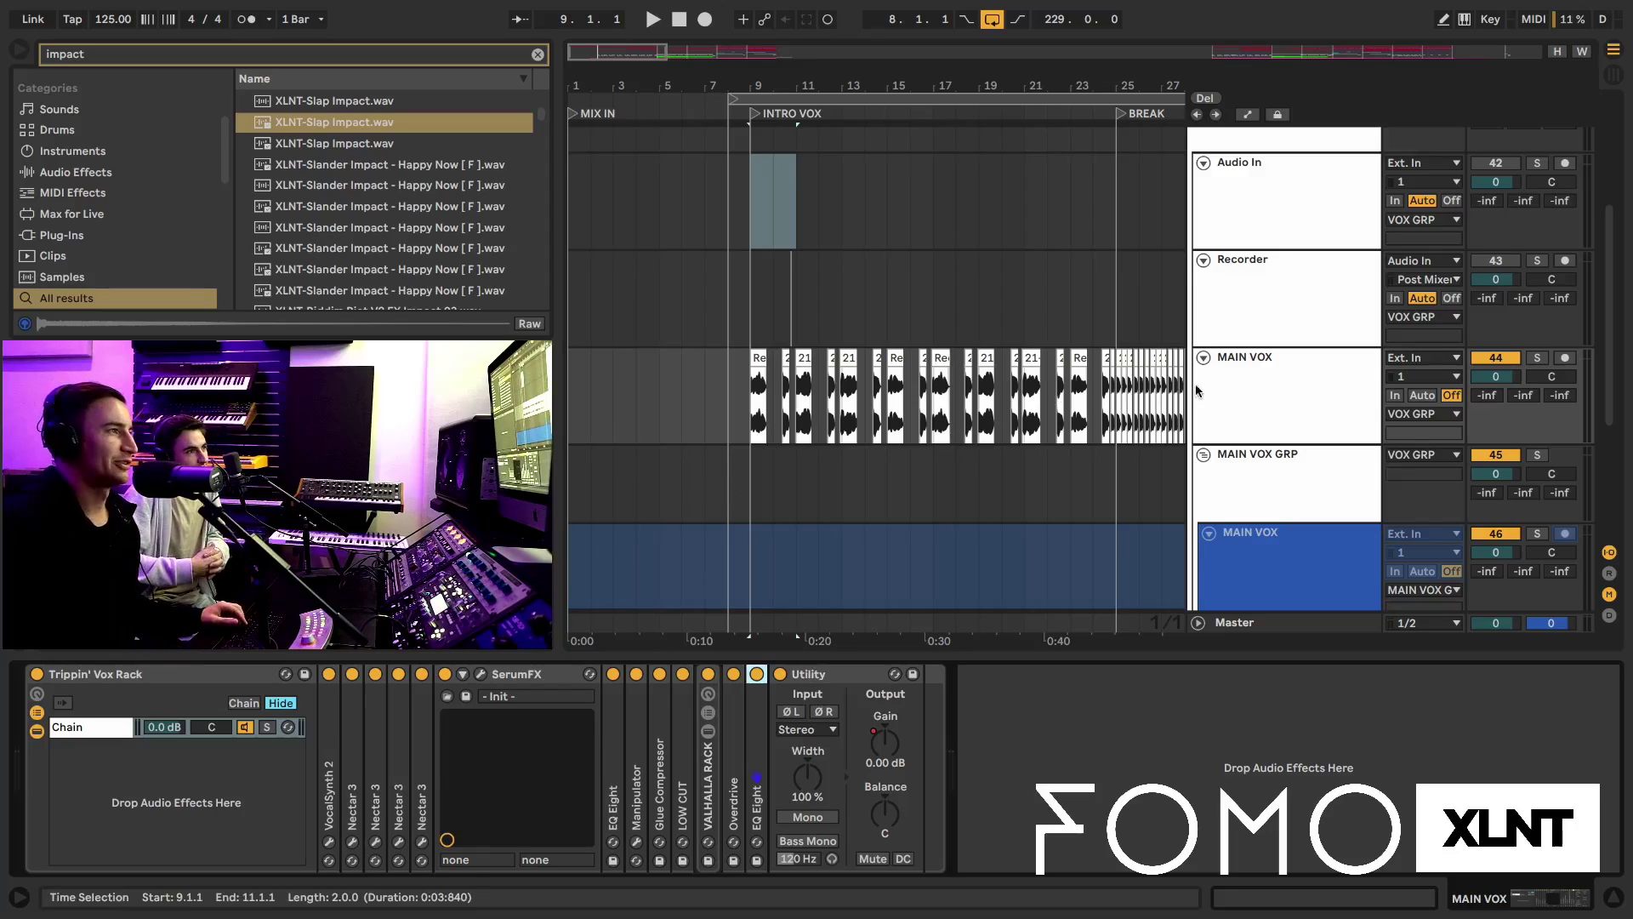
click(1276, 394)
double_click(518, 673)
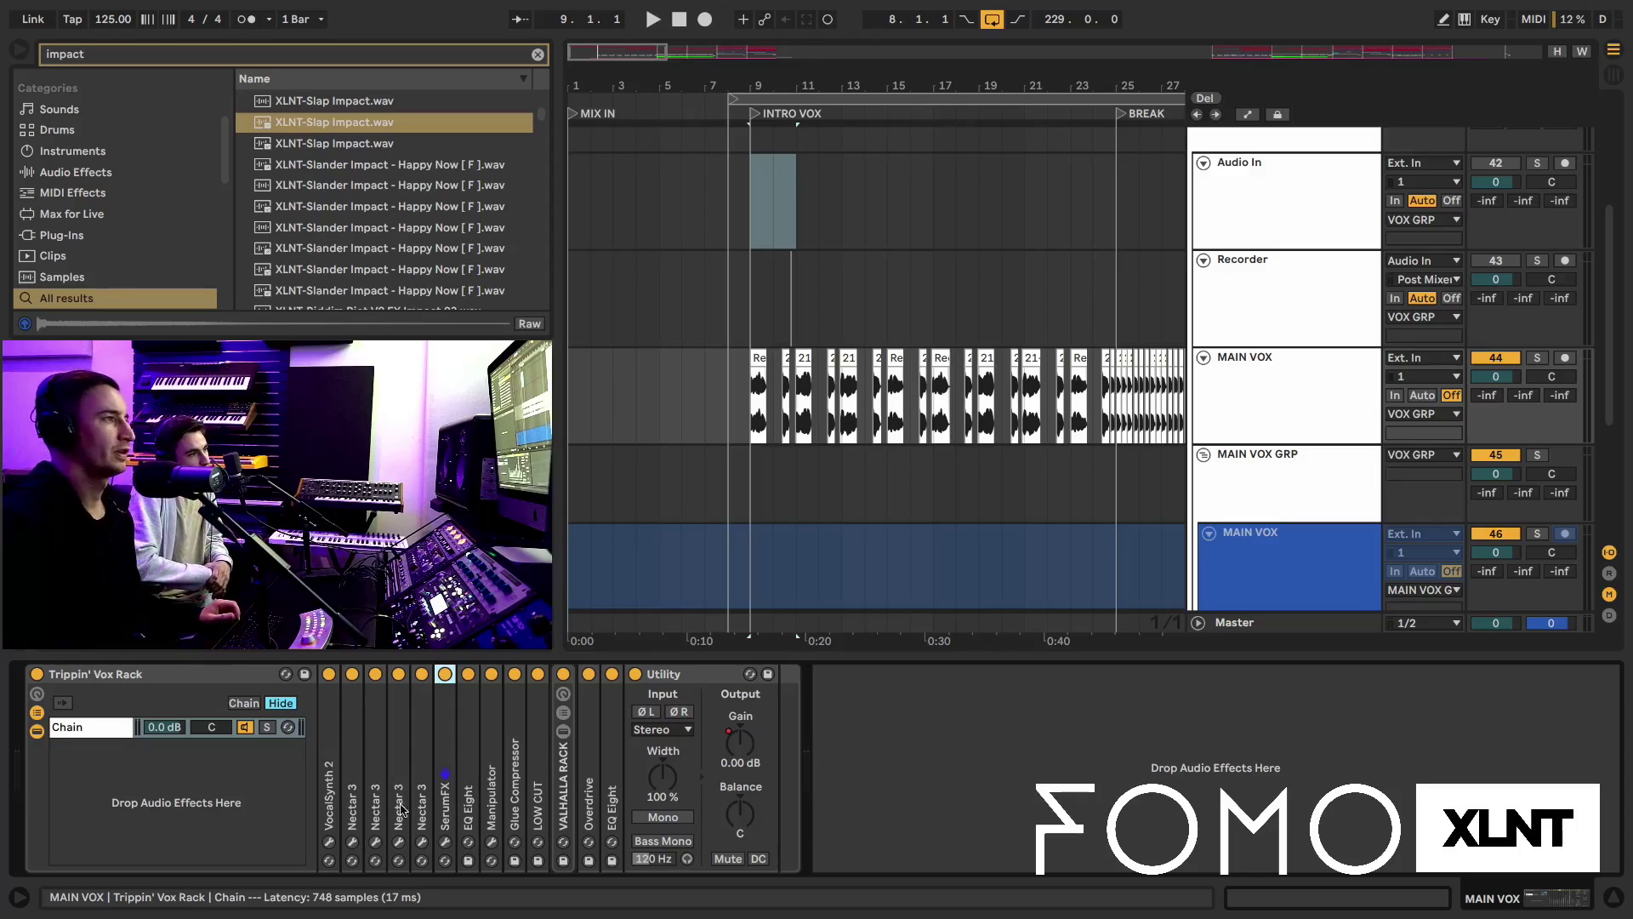
Solo the MAIN VOX track, switch off the Trippin' Vox Rack and play the dry vocal from bar 9
click(1537, 358)
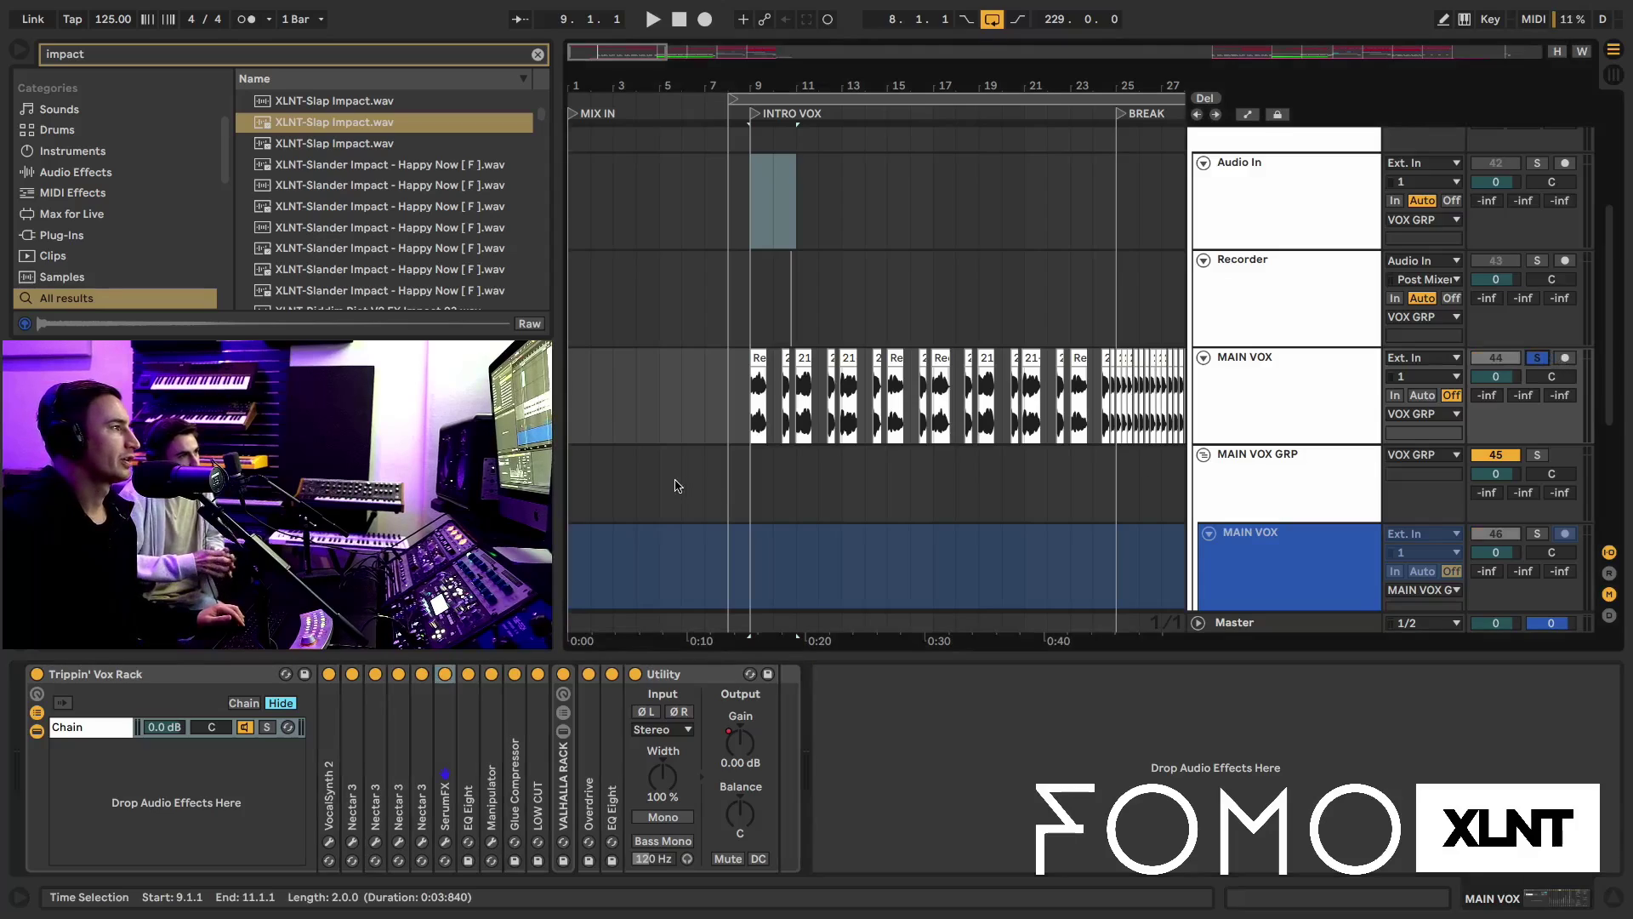
click(758, 406)
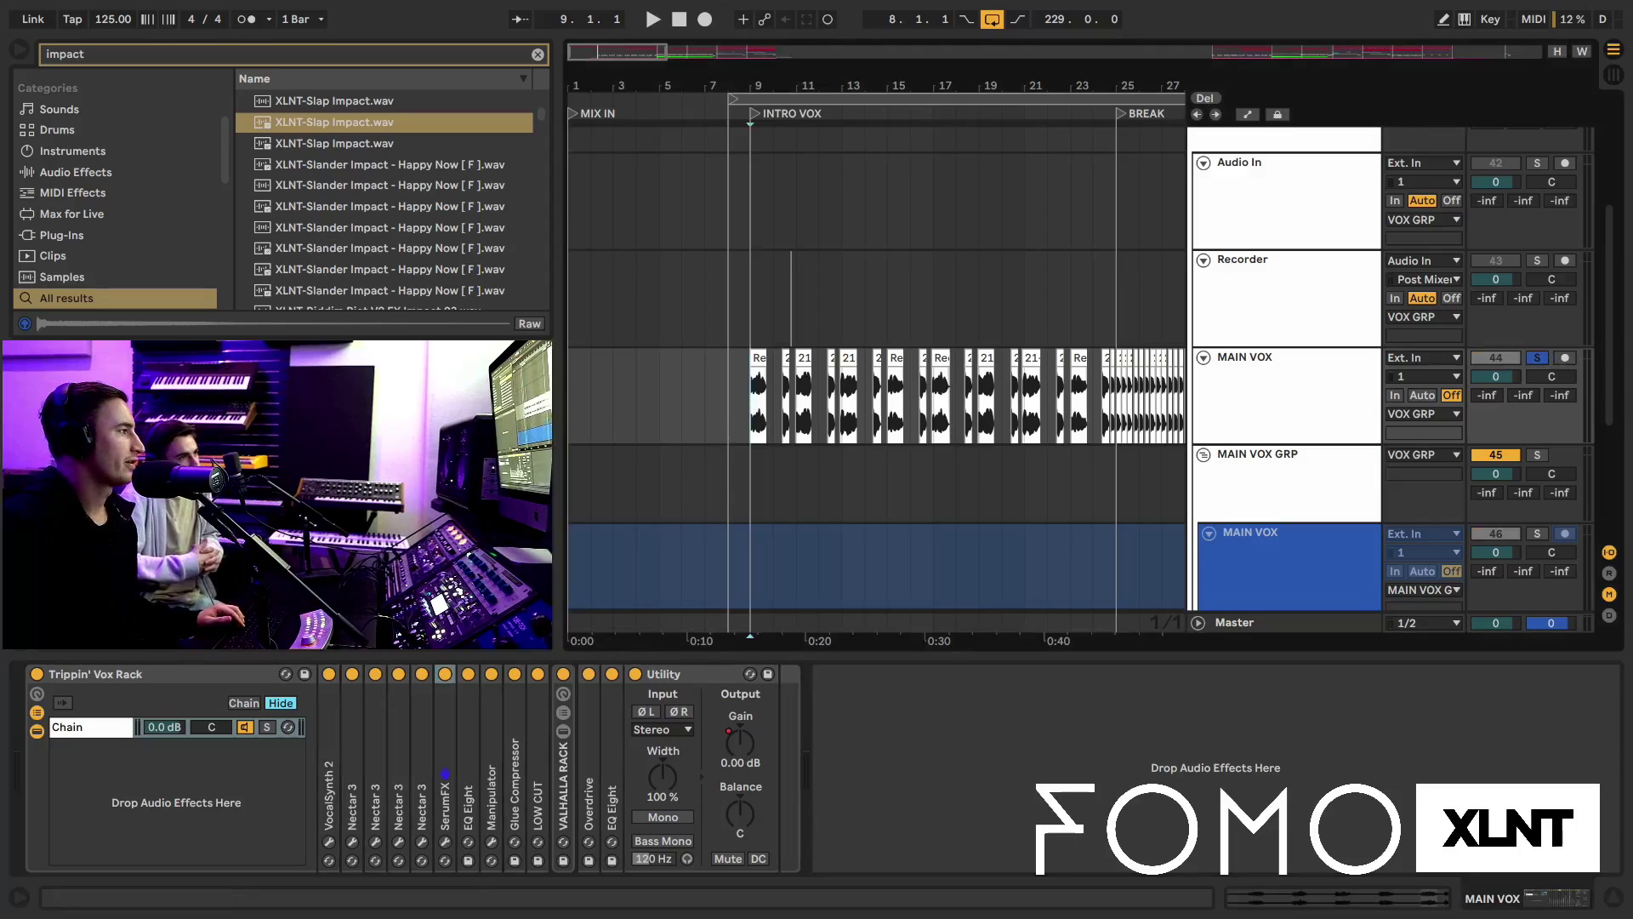
click(37, 674)
key(space)
key(space)
Listen to the first MAIN VOX clip at INTRO VOX again with the rack bypassed
drag(756, 81, 756, 213)
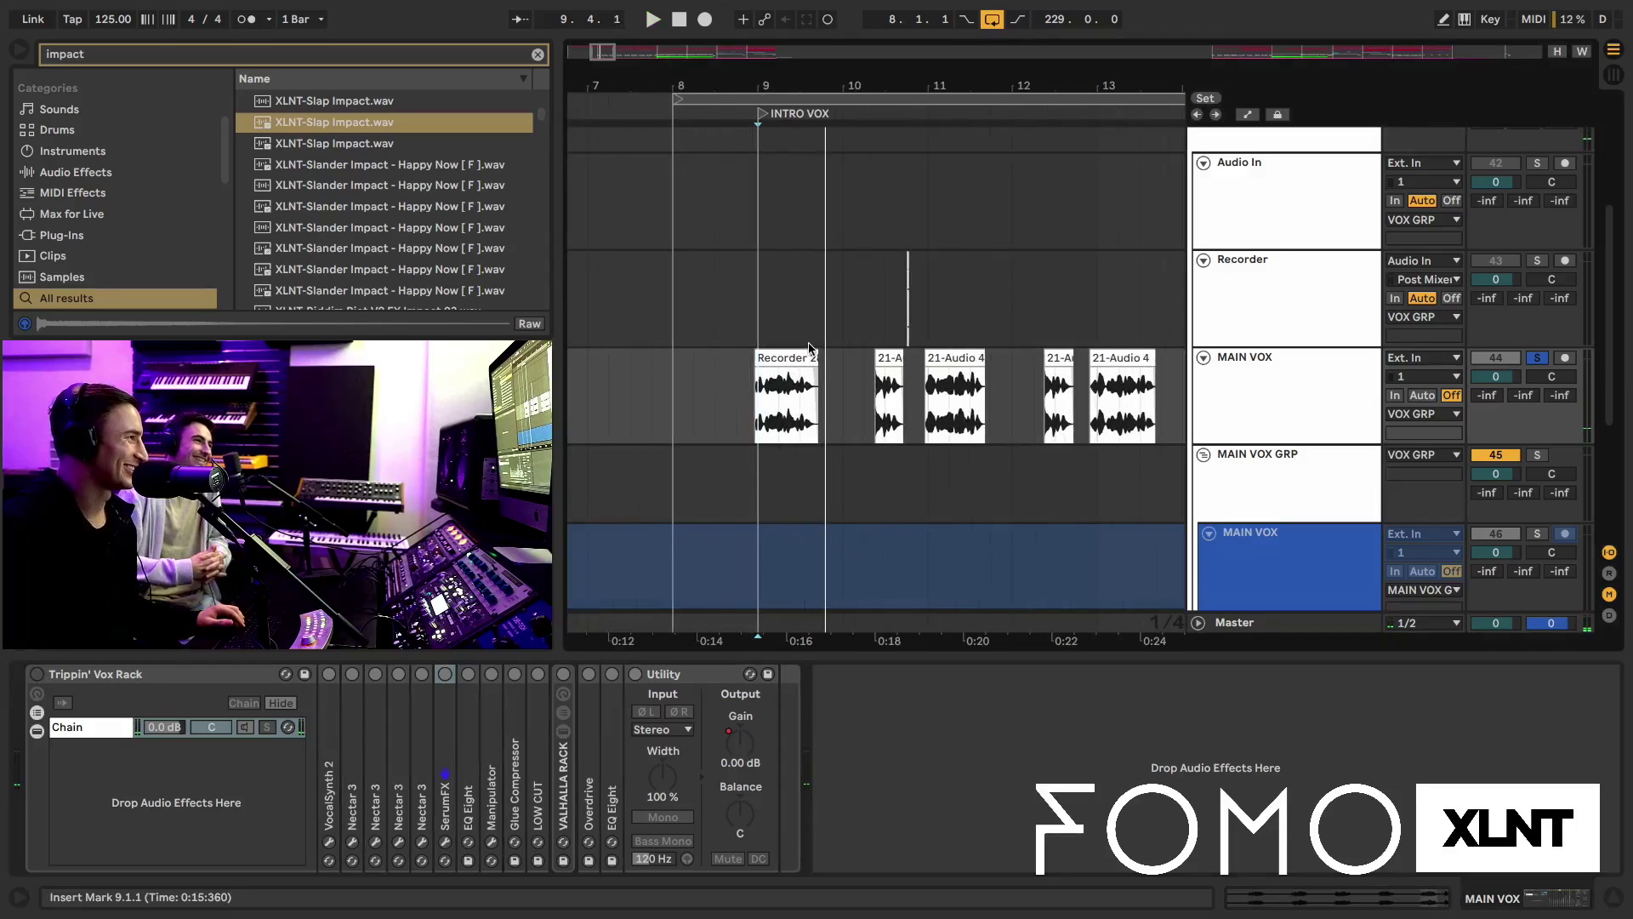
scroll(809, 349, left, 1)
key(space)
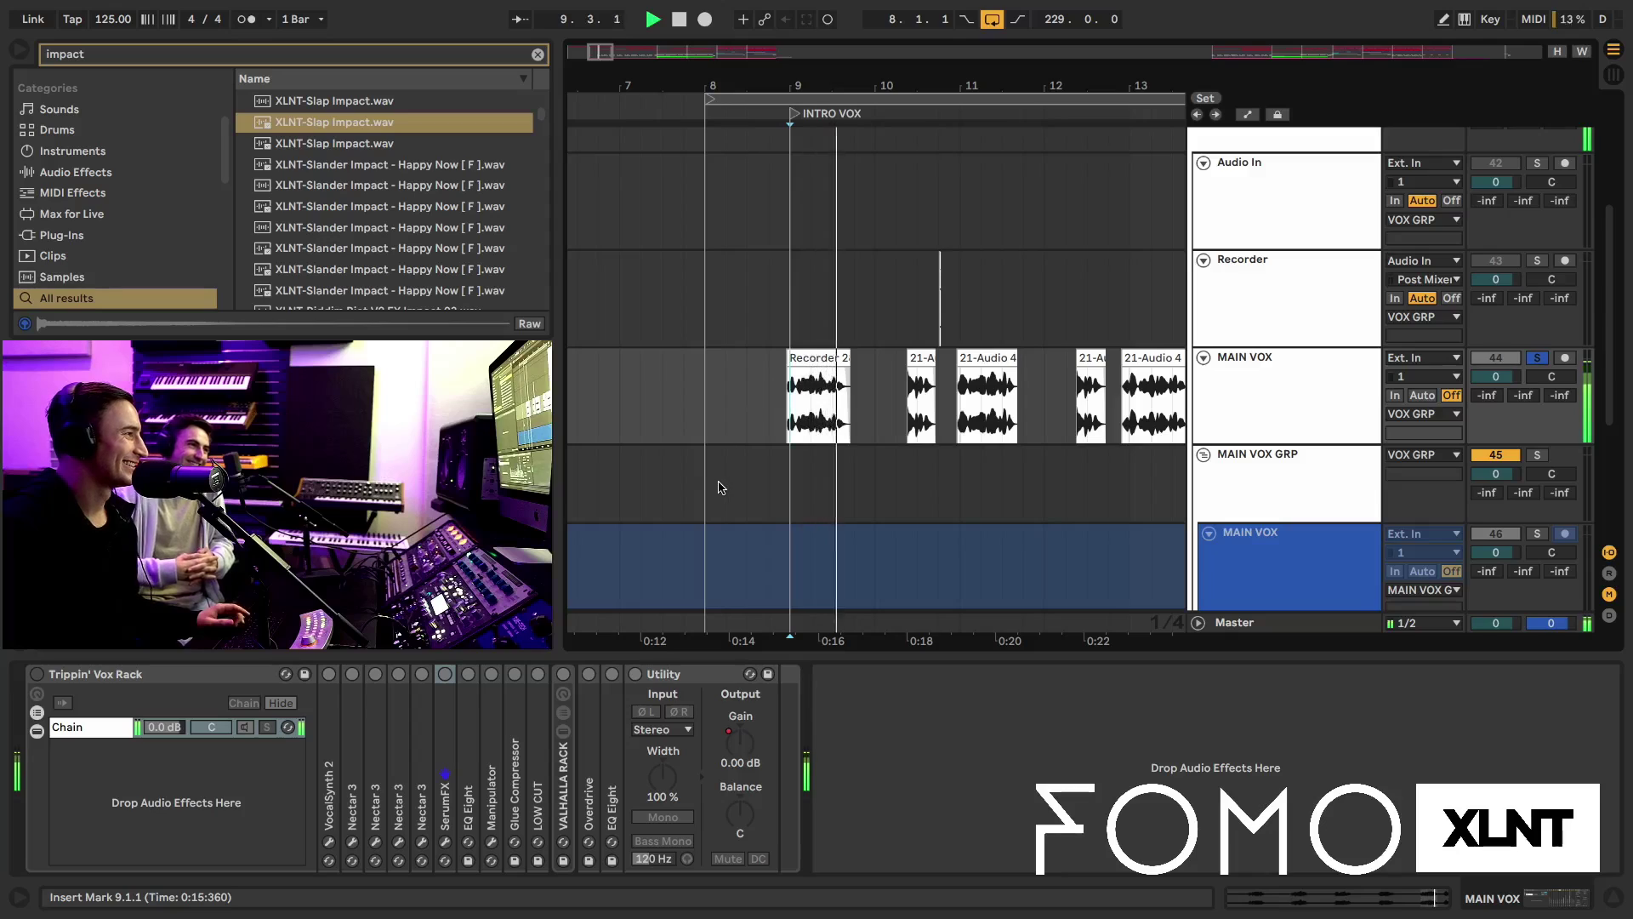
key(space)
Turn the Trippin' Vox Rack back on and switch off all of its devices except VocalSynth 2
key(0)
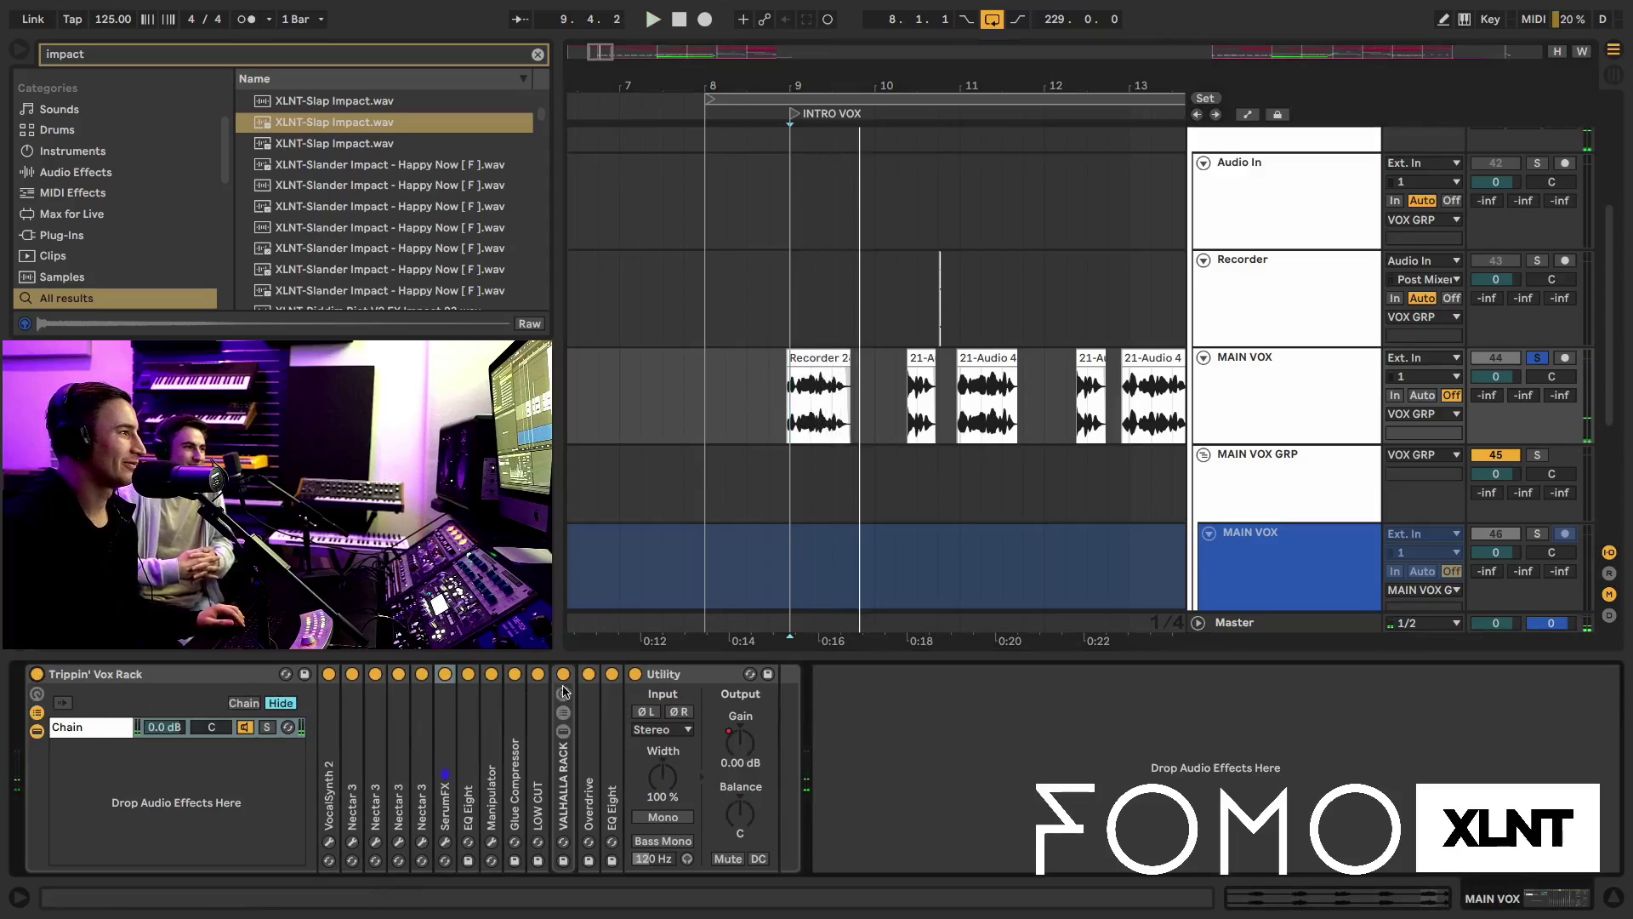
click(635, 674)
click(612, 674)
click(588, 673)
click(563, 674)
click(538, 674)
click(514, 674)
click(491, 674)
click(468, 674)
click(445, 674)
click(421, 673)
click(398, 674)
click(375, 674)
click(353, 674)
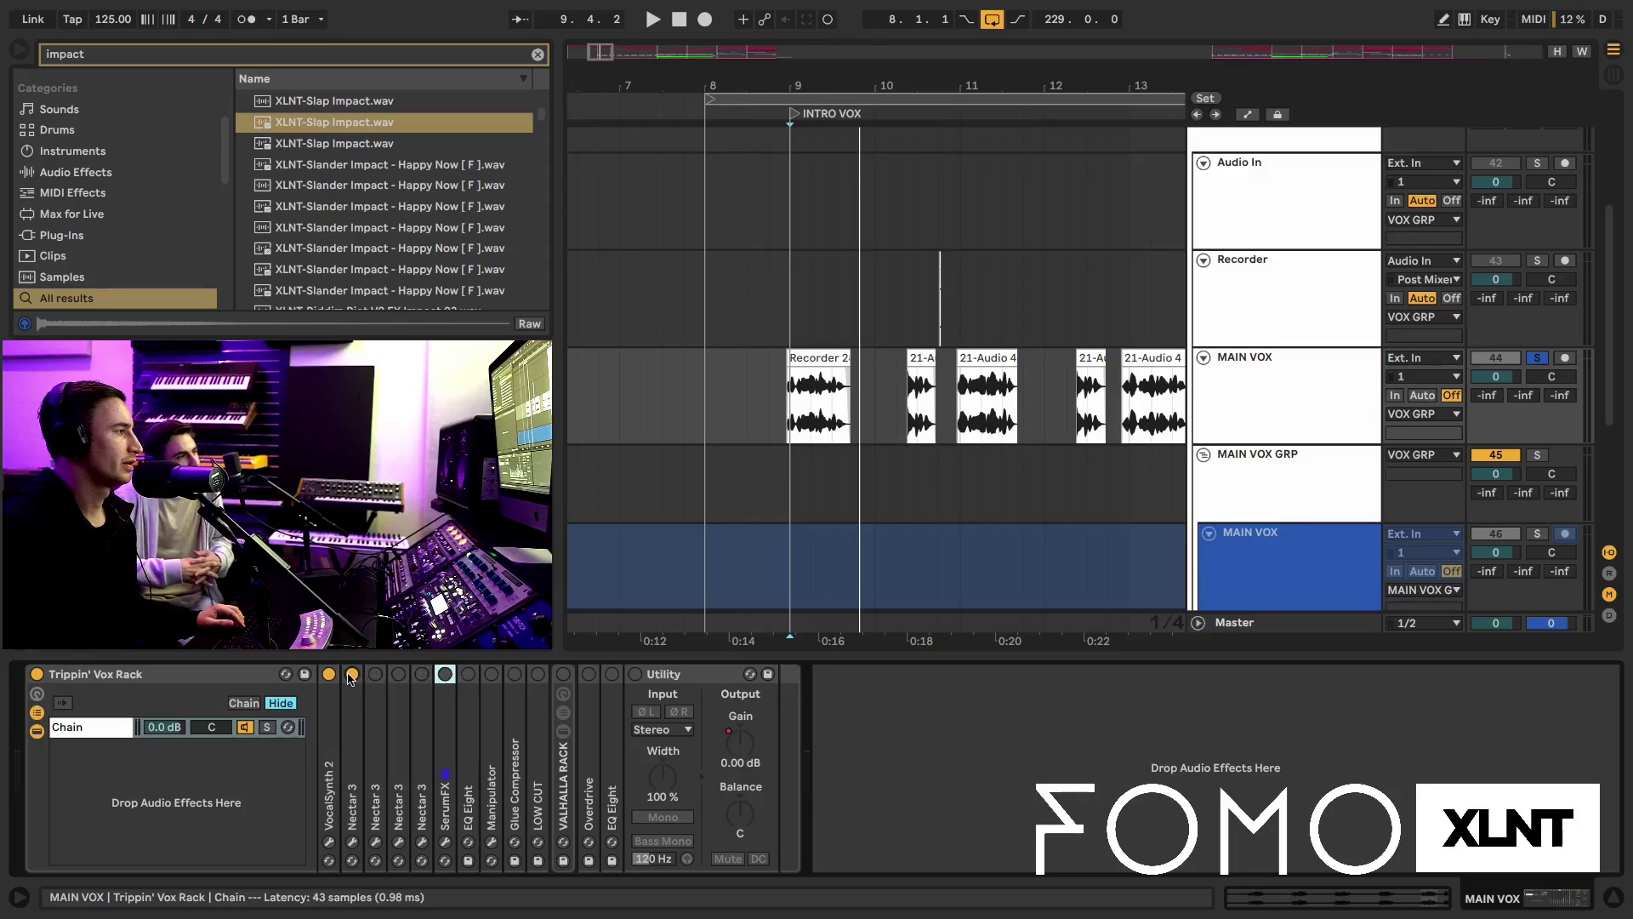
Unfold VocalSynth 2 and open its editor to examine the pitch correction controls, and play the vocal through it
double_click(327, 747)
click(364, 674)
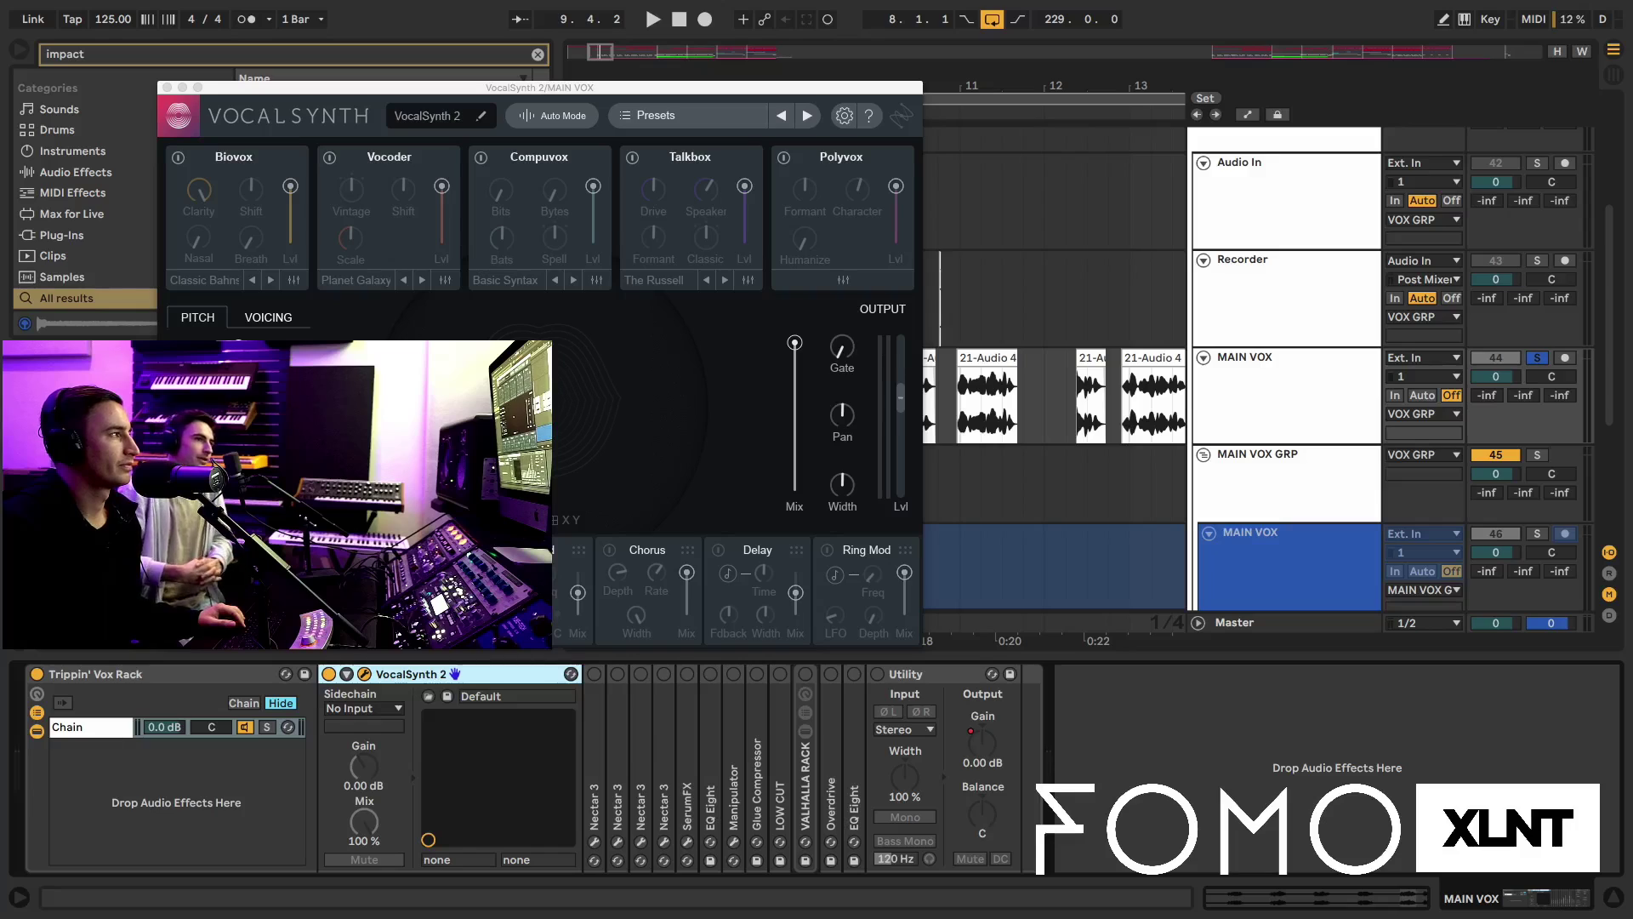
drag(587, 88, 974, 89)
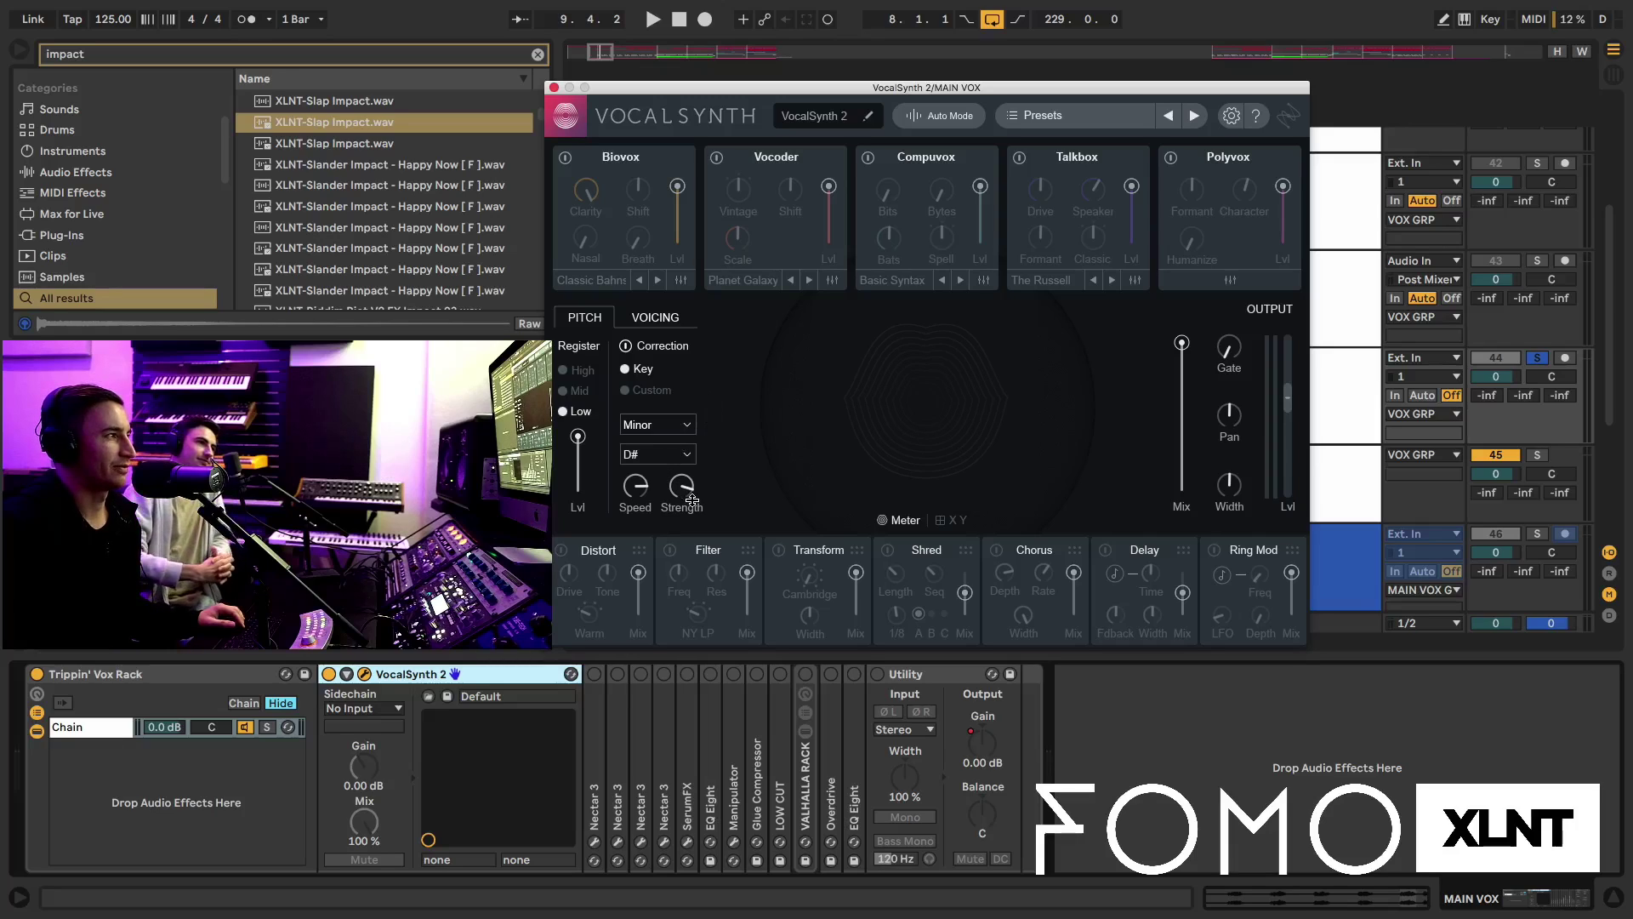
mouse_move(669, 498)
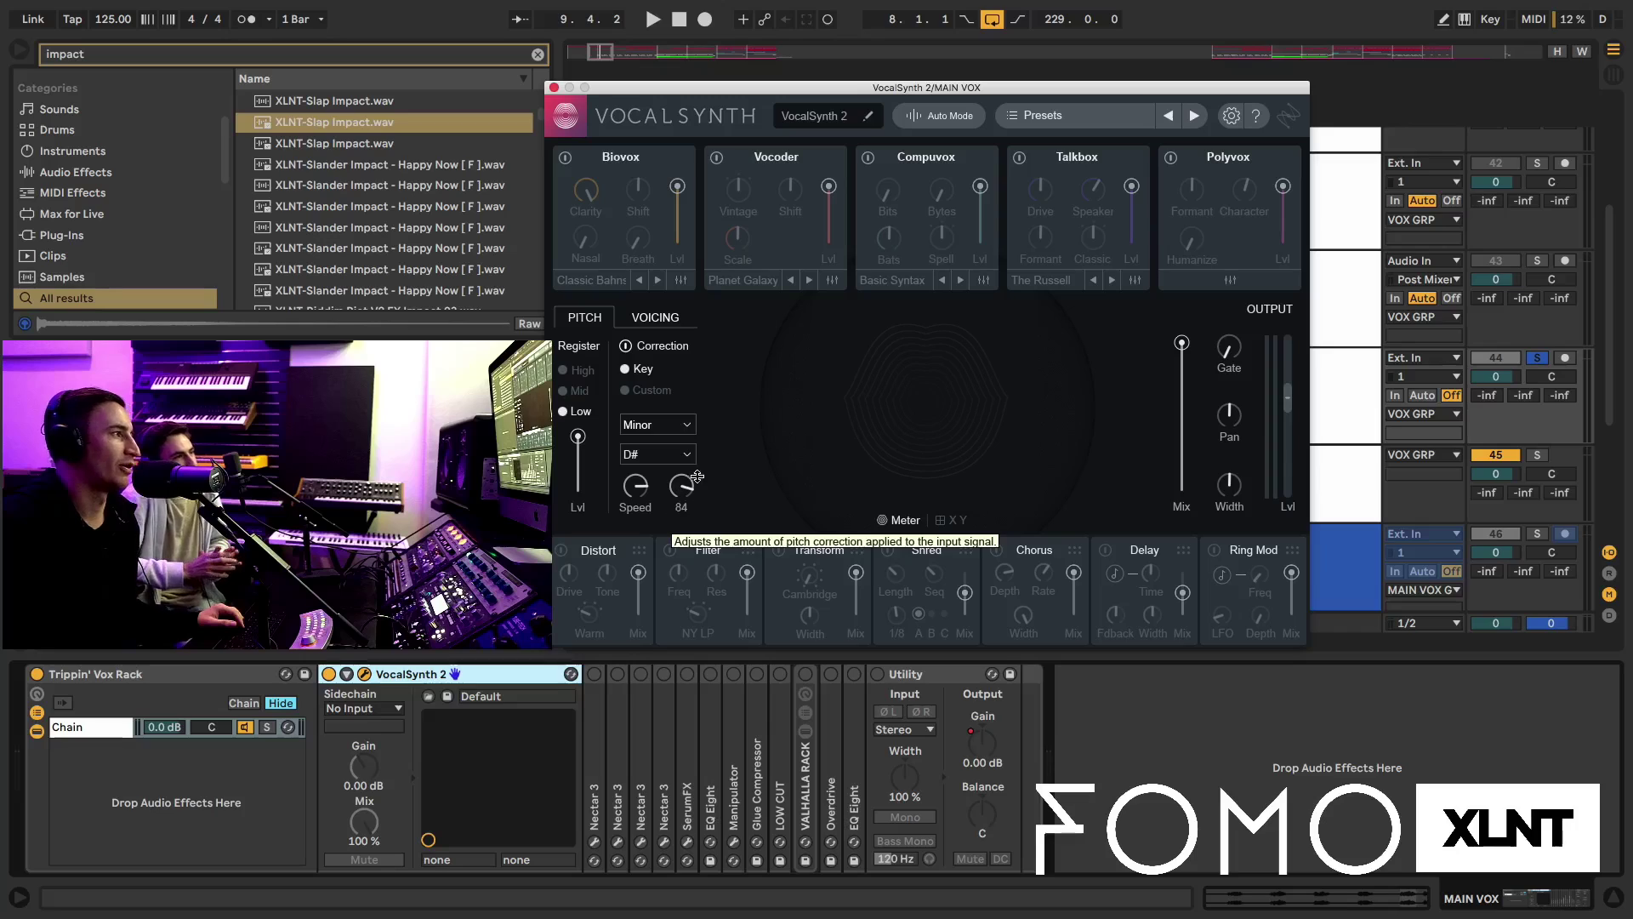
click(553, 88)
key(space)
key(space)
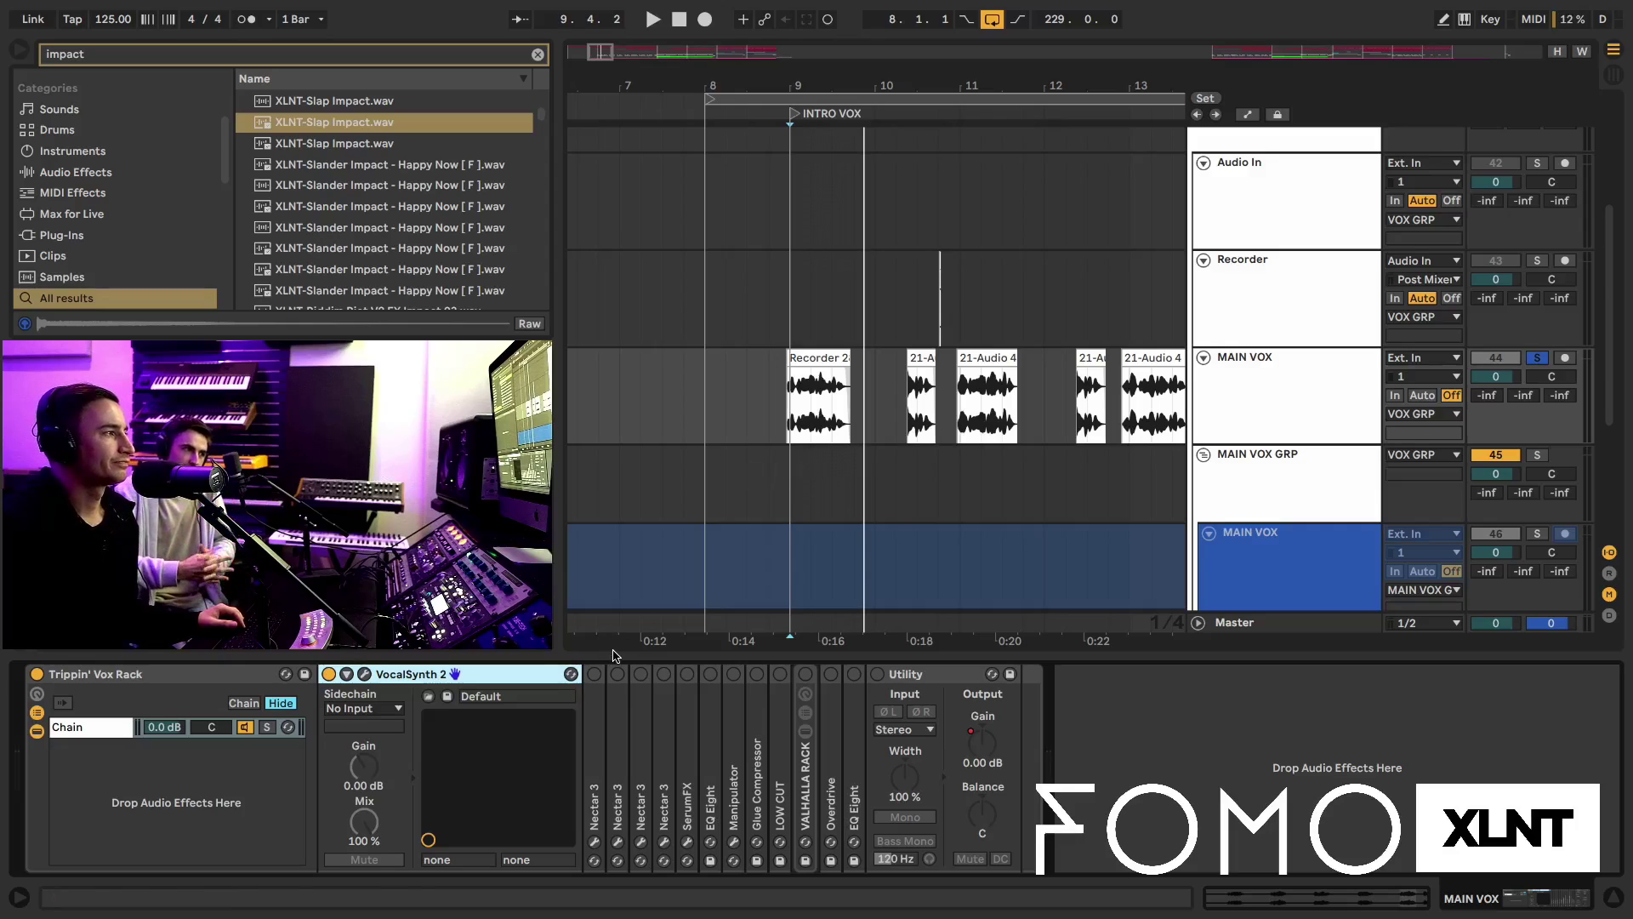
Unfold the first Nectar 3 in the Trippin' Vox Rack, switch it on and open its editor
click(604, 683)
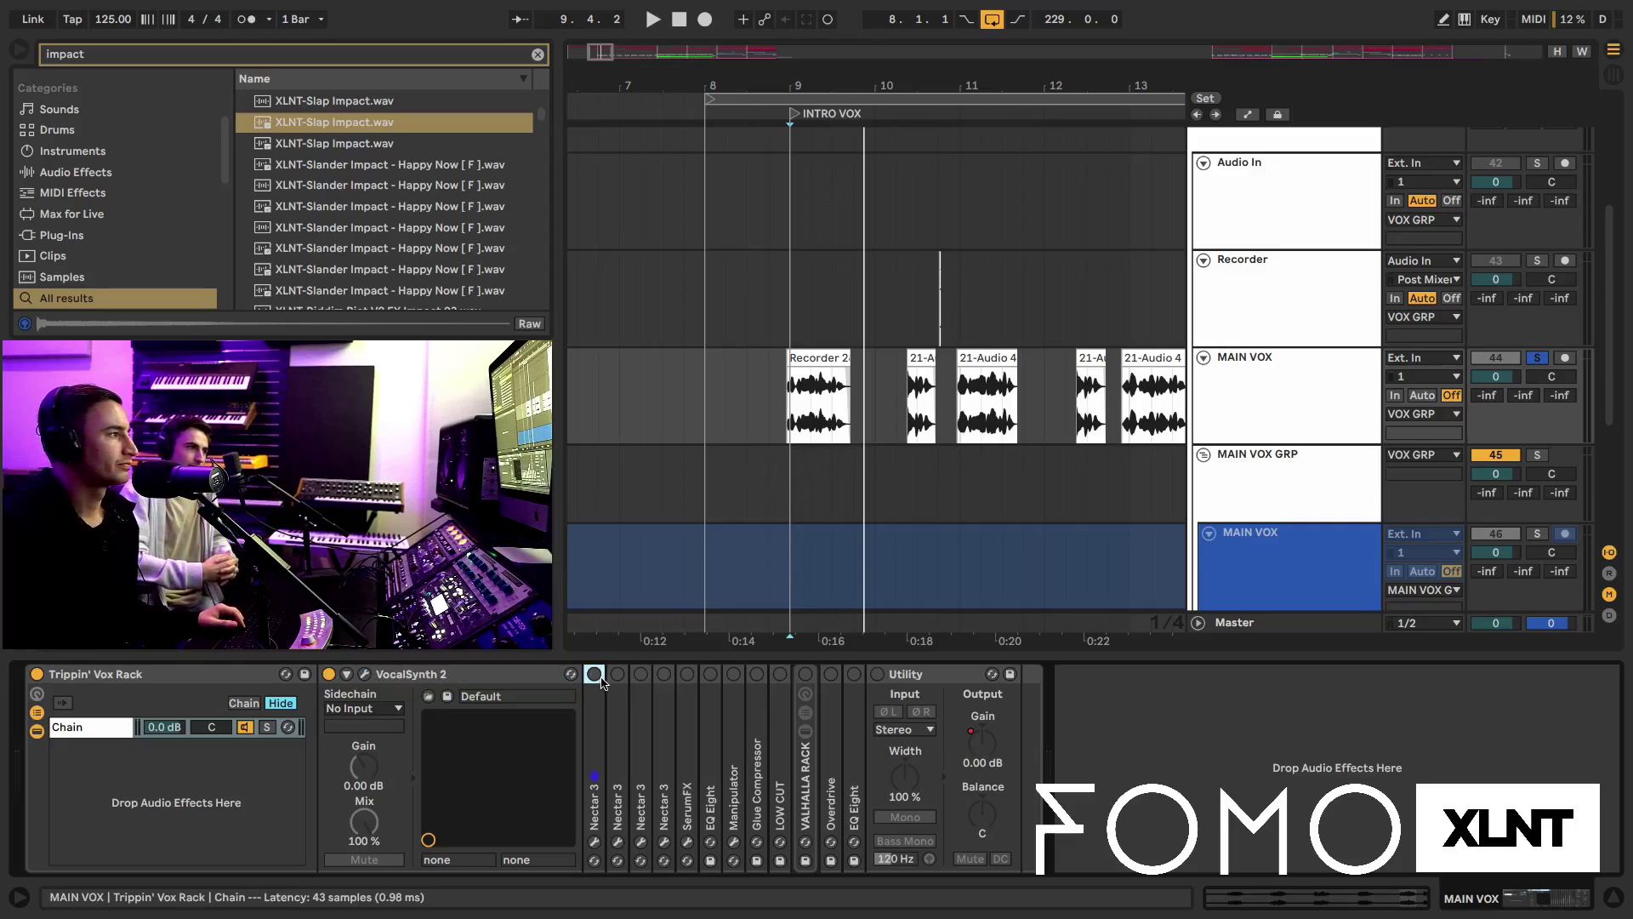
double_click(597, 720)
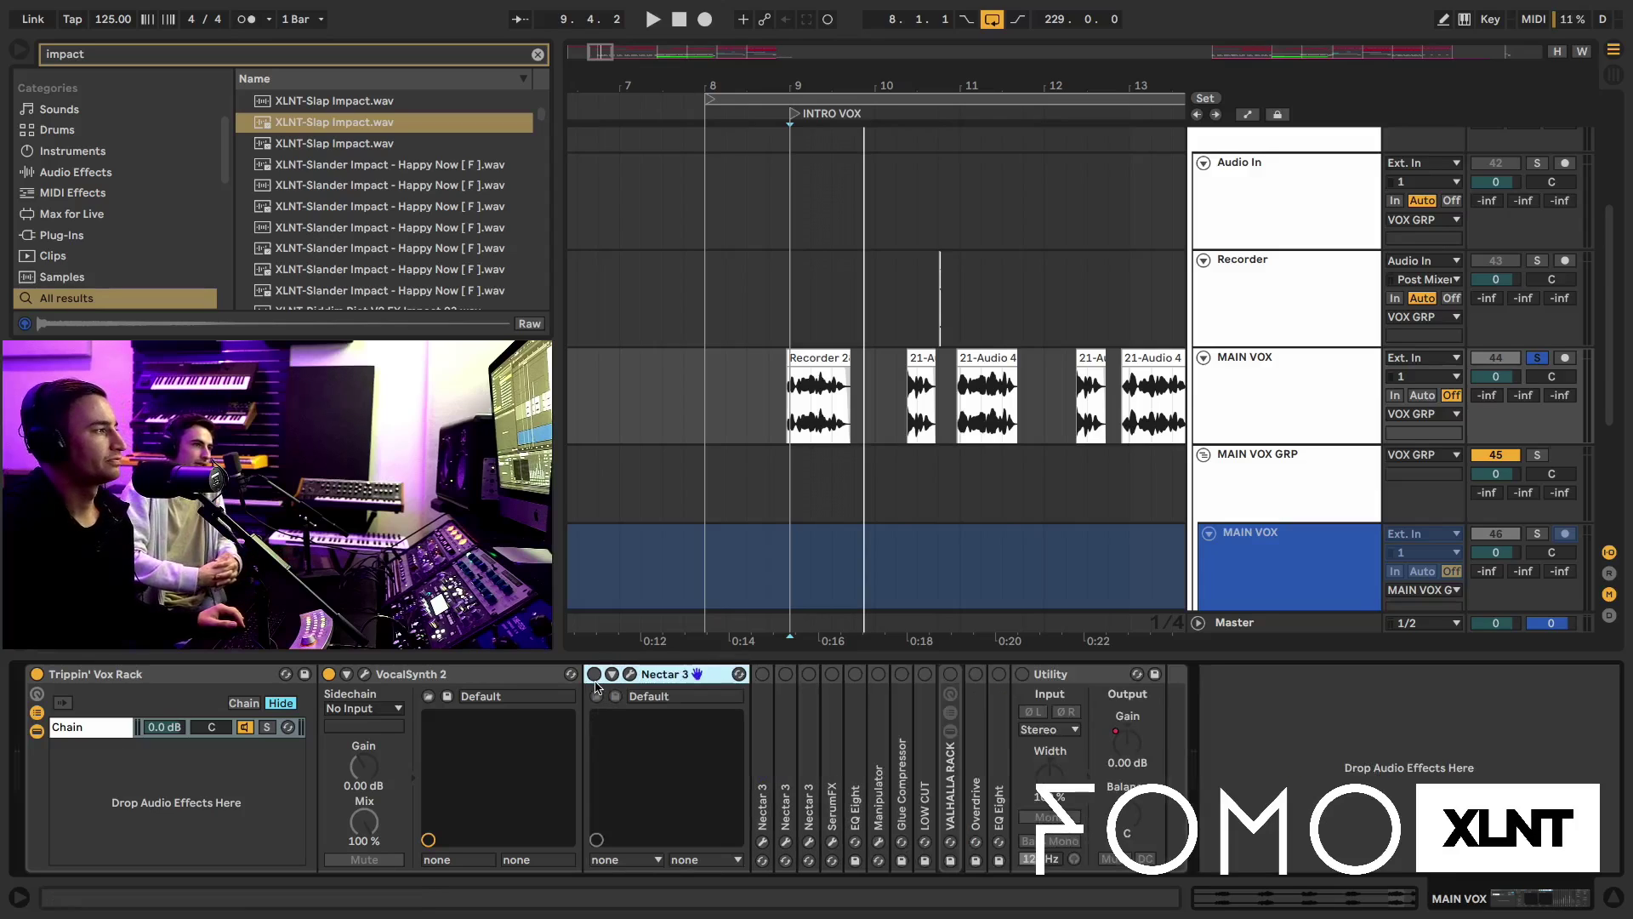
click(594, 674)
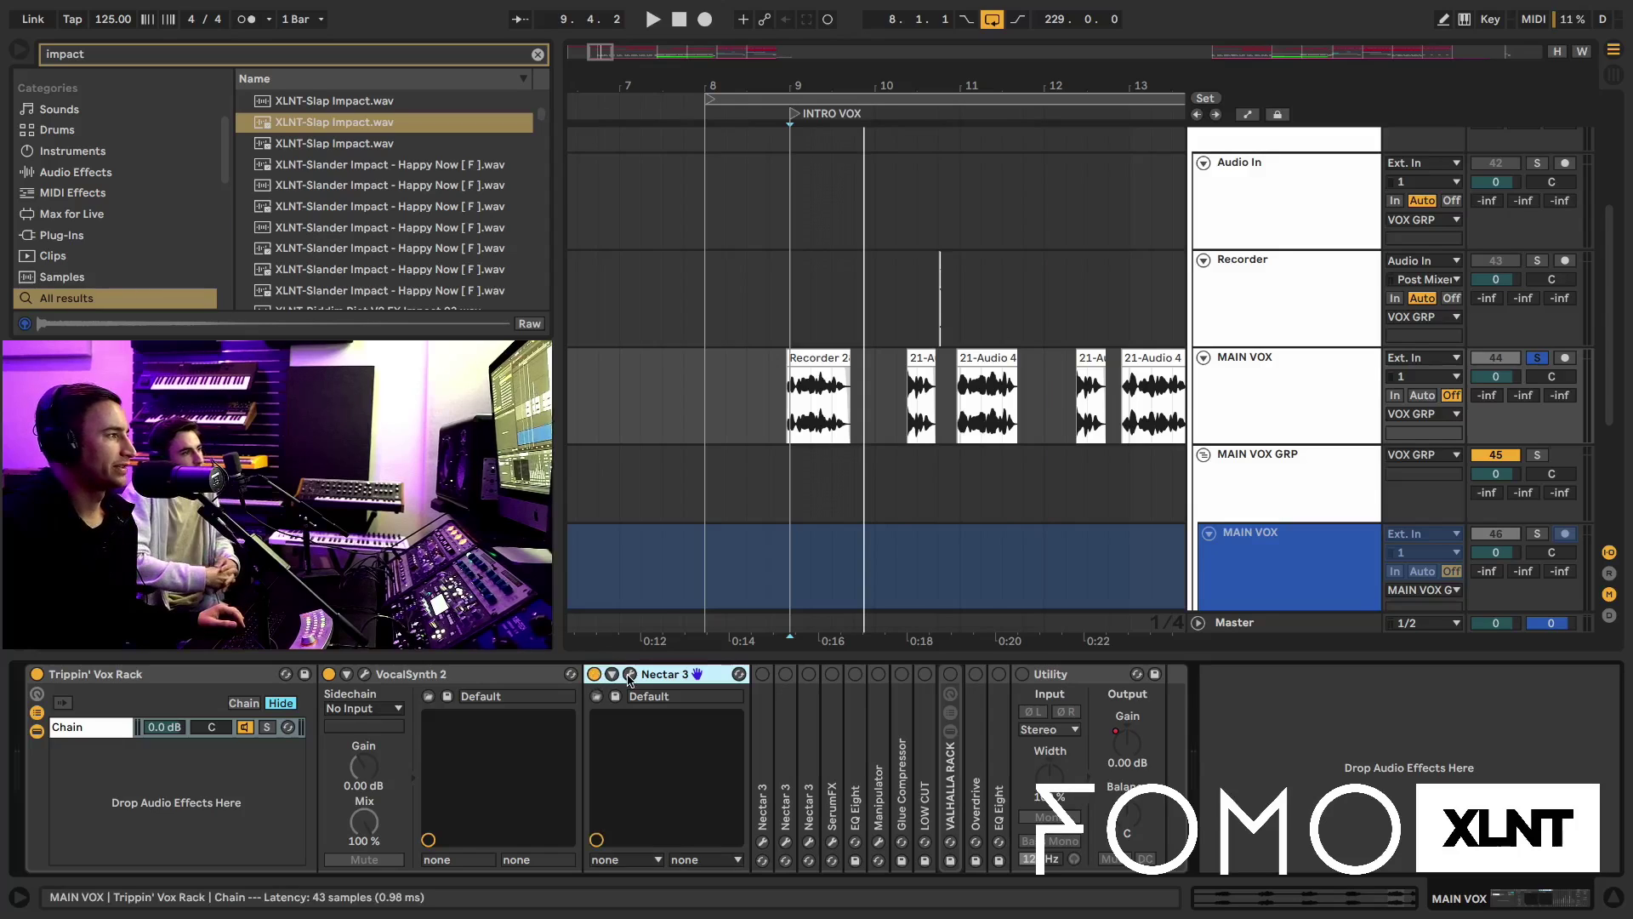
click(630, 674)
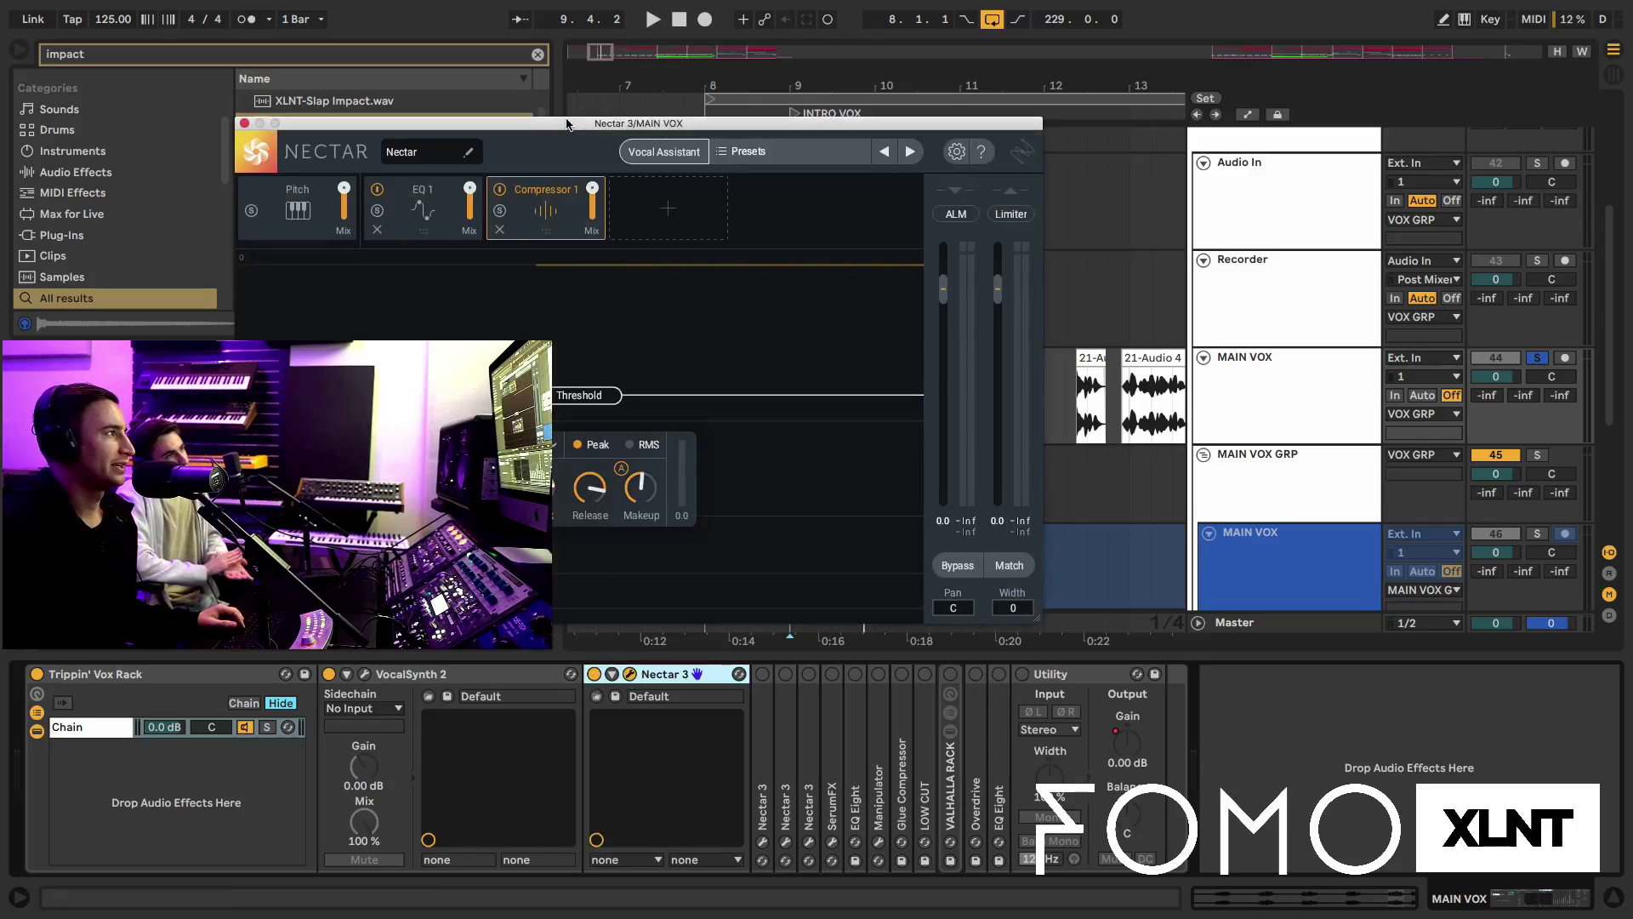
drag(585, 126, 662, 120)
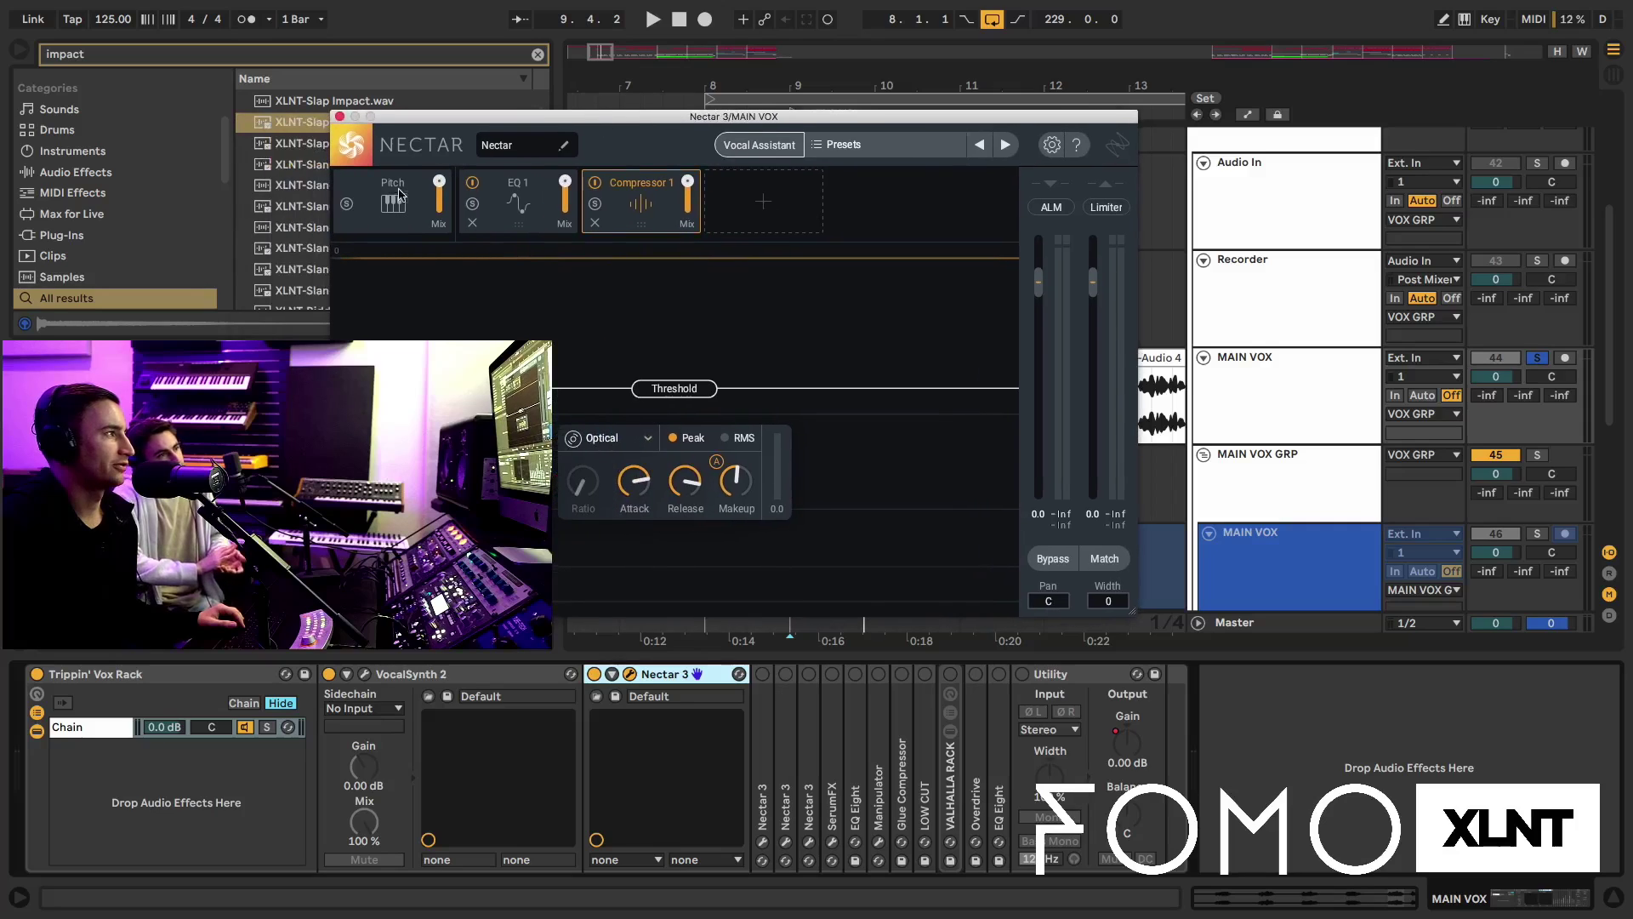
Examine the first Nectar 3's list of addable modules and its Pitch, EQ 1 and Compressor 1 settings, and close the editor
click(786, 207)
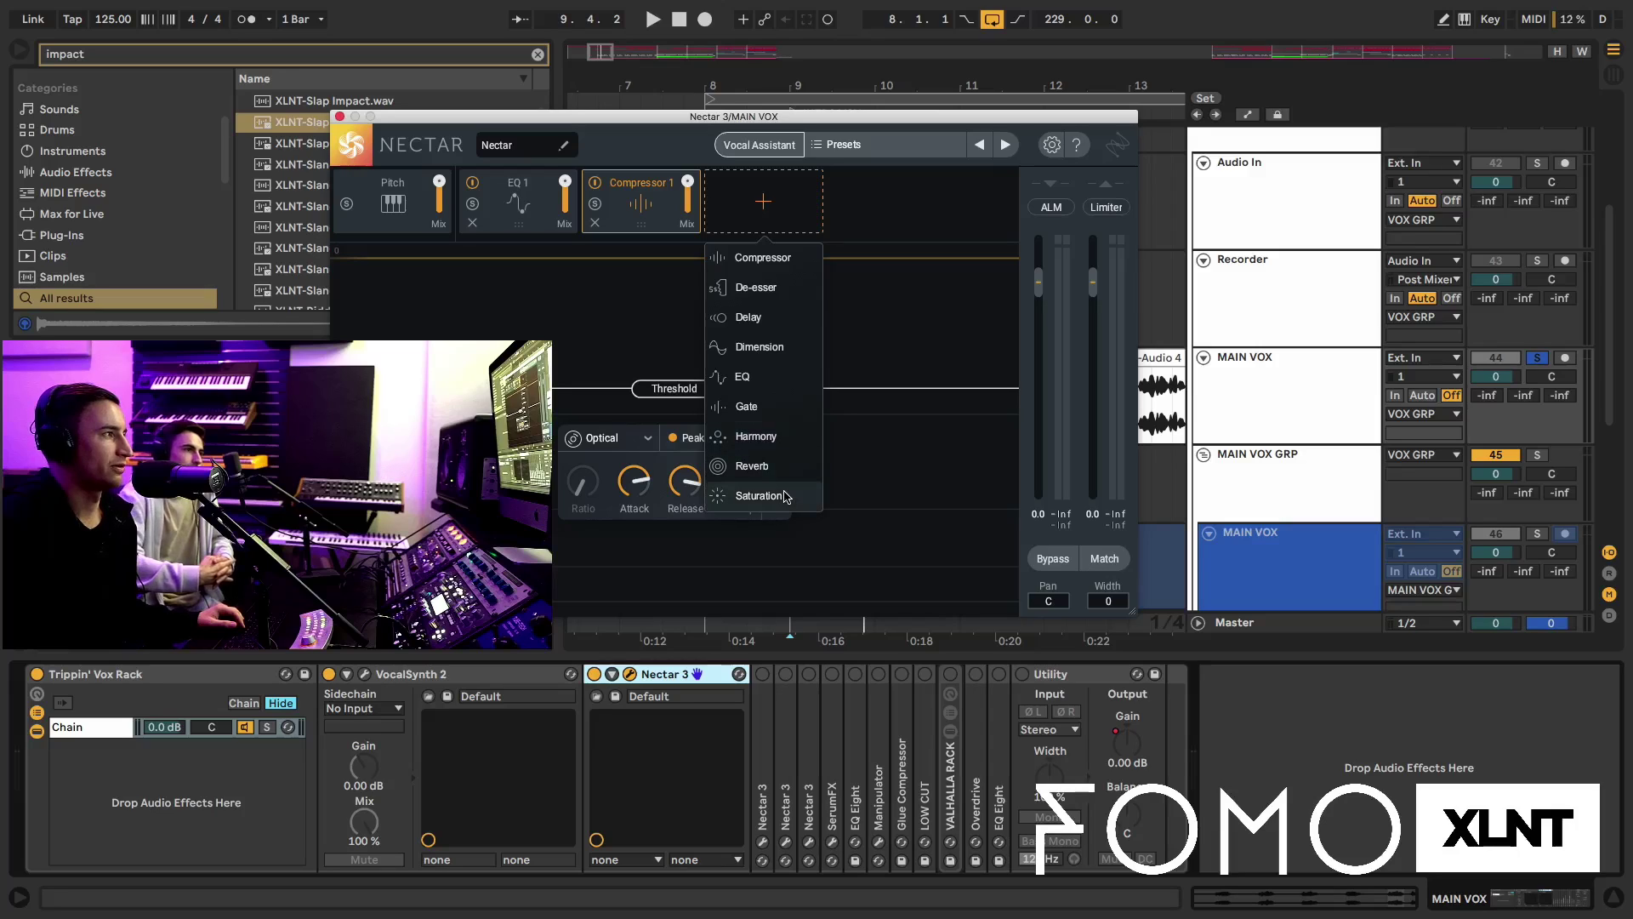
click(871, 229)
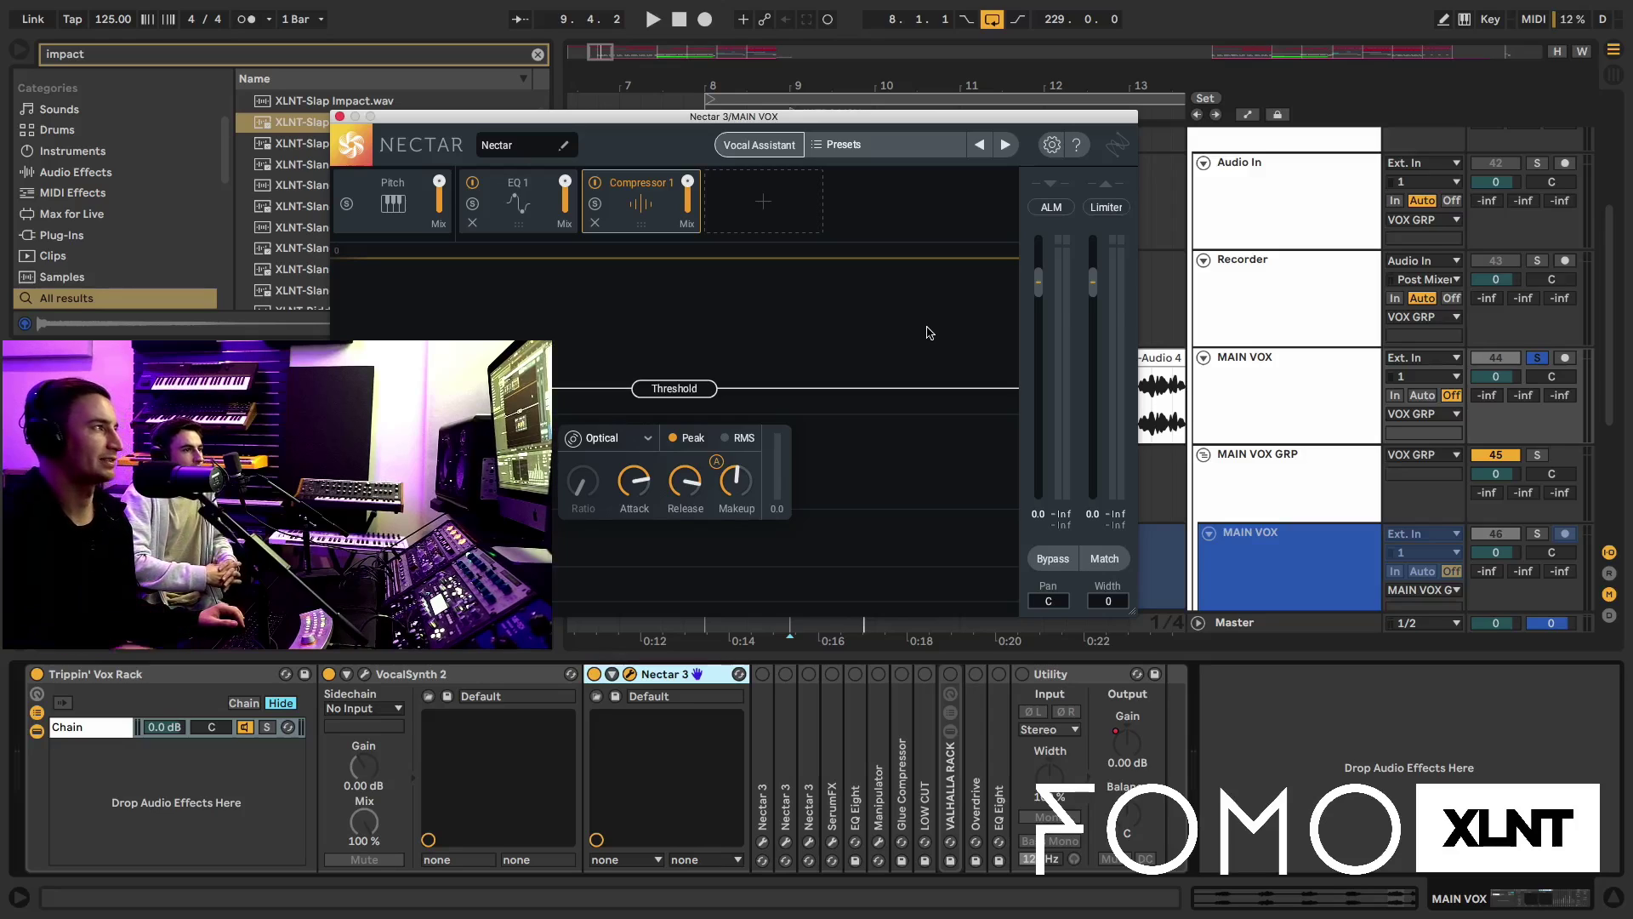
click(414, 213)
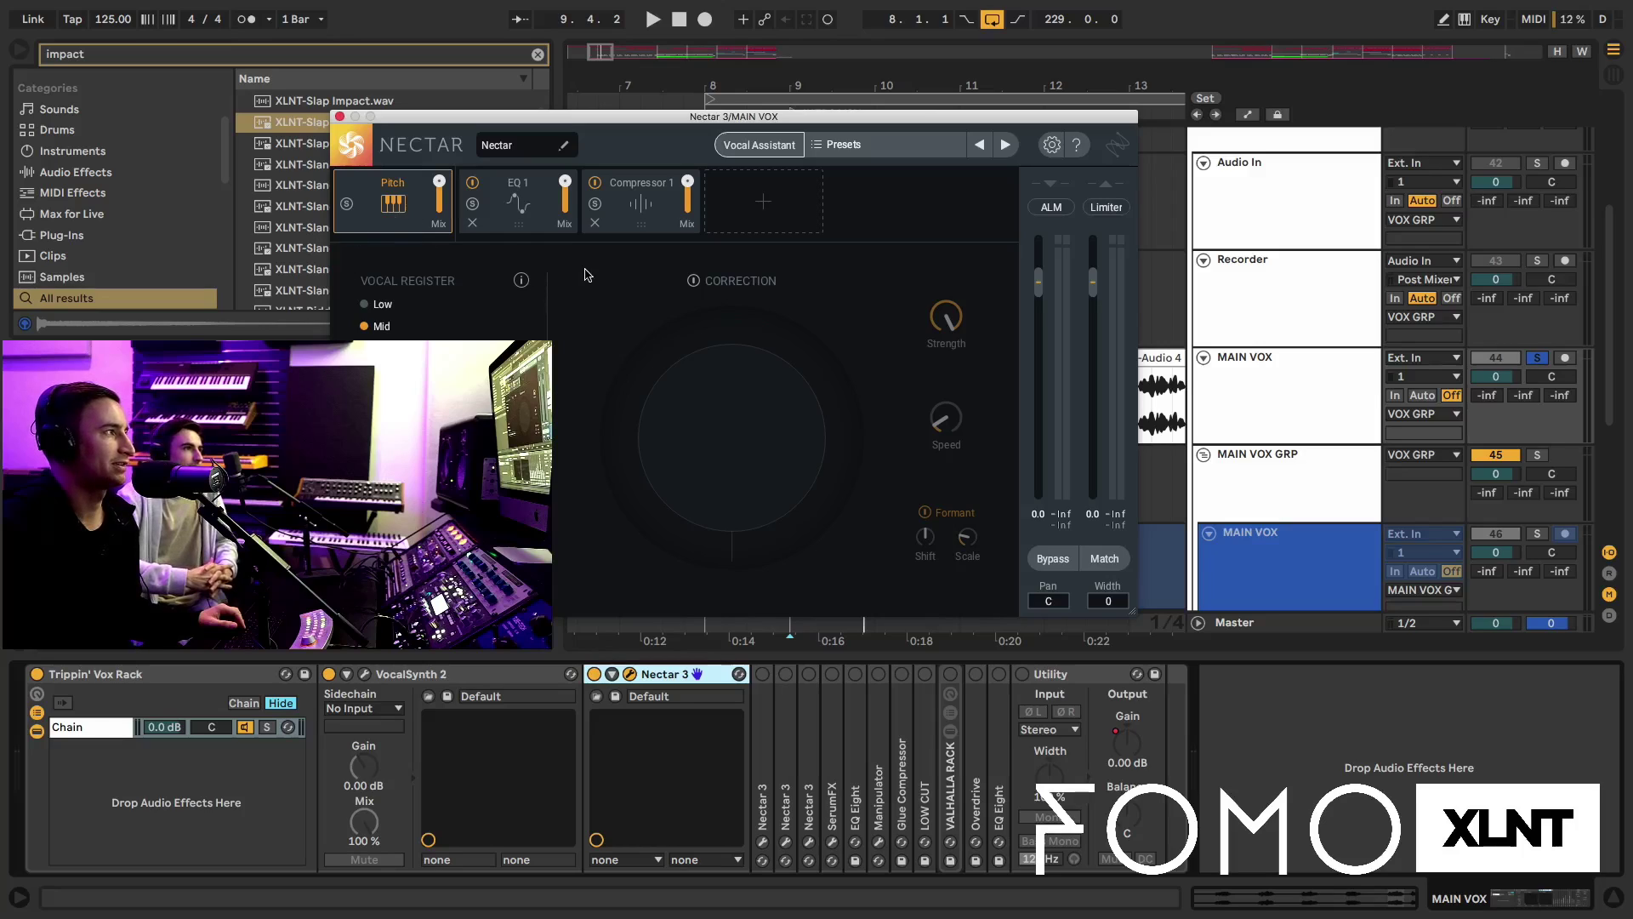
click(517, 201)
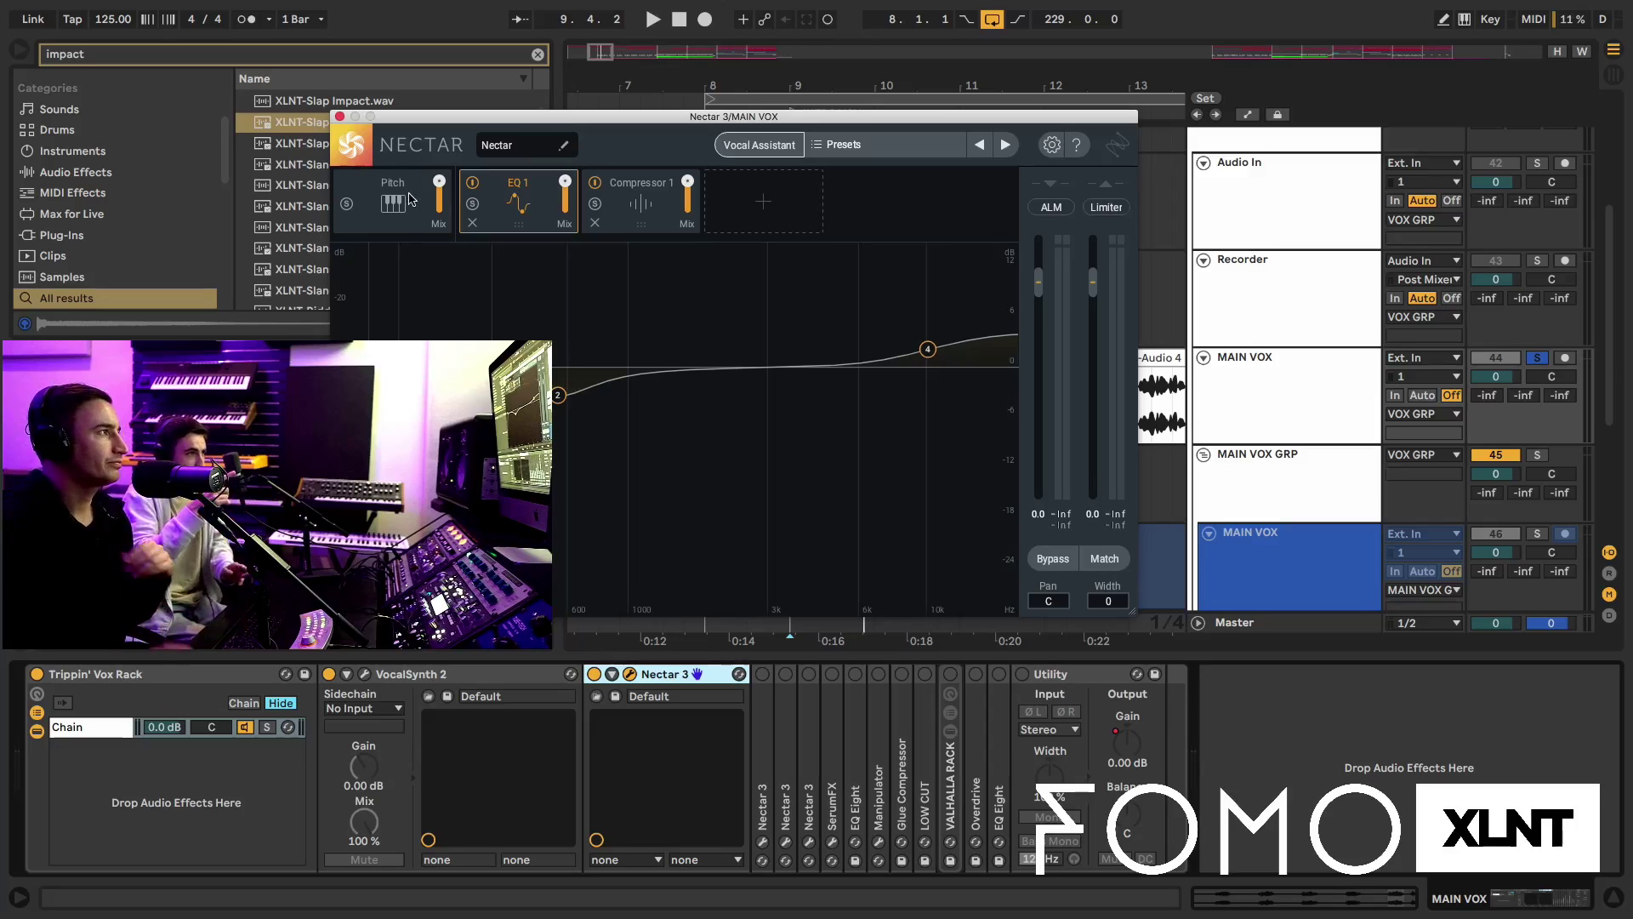
drag(687, 120, 980, 107)
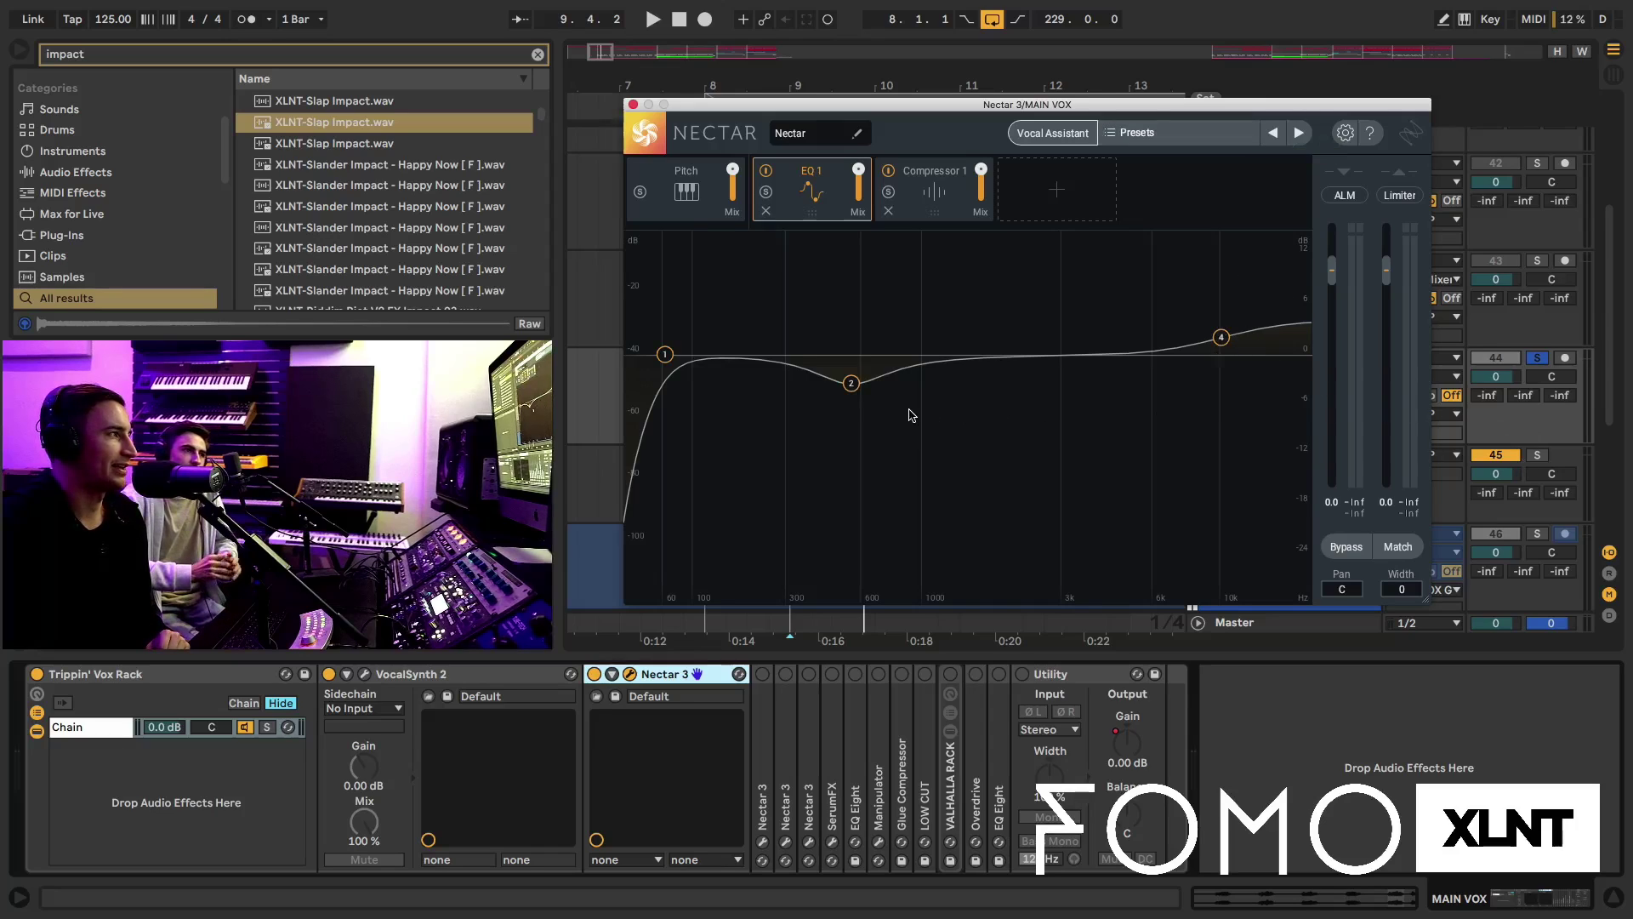
click(941, 195)
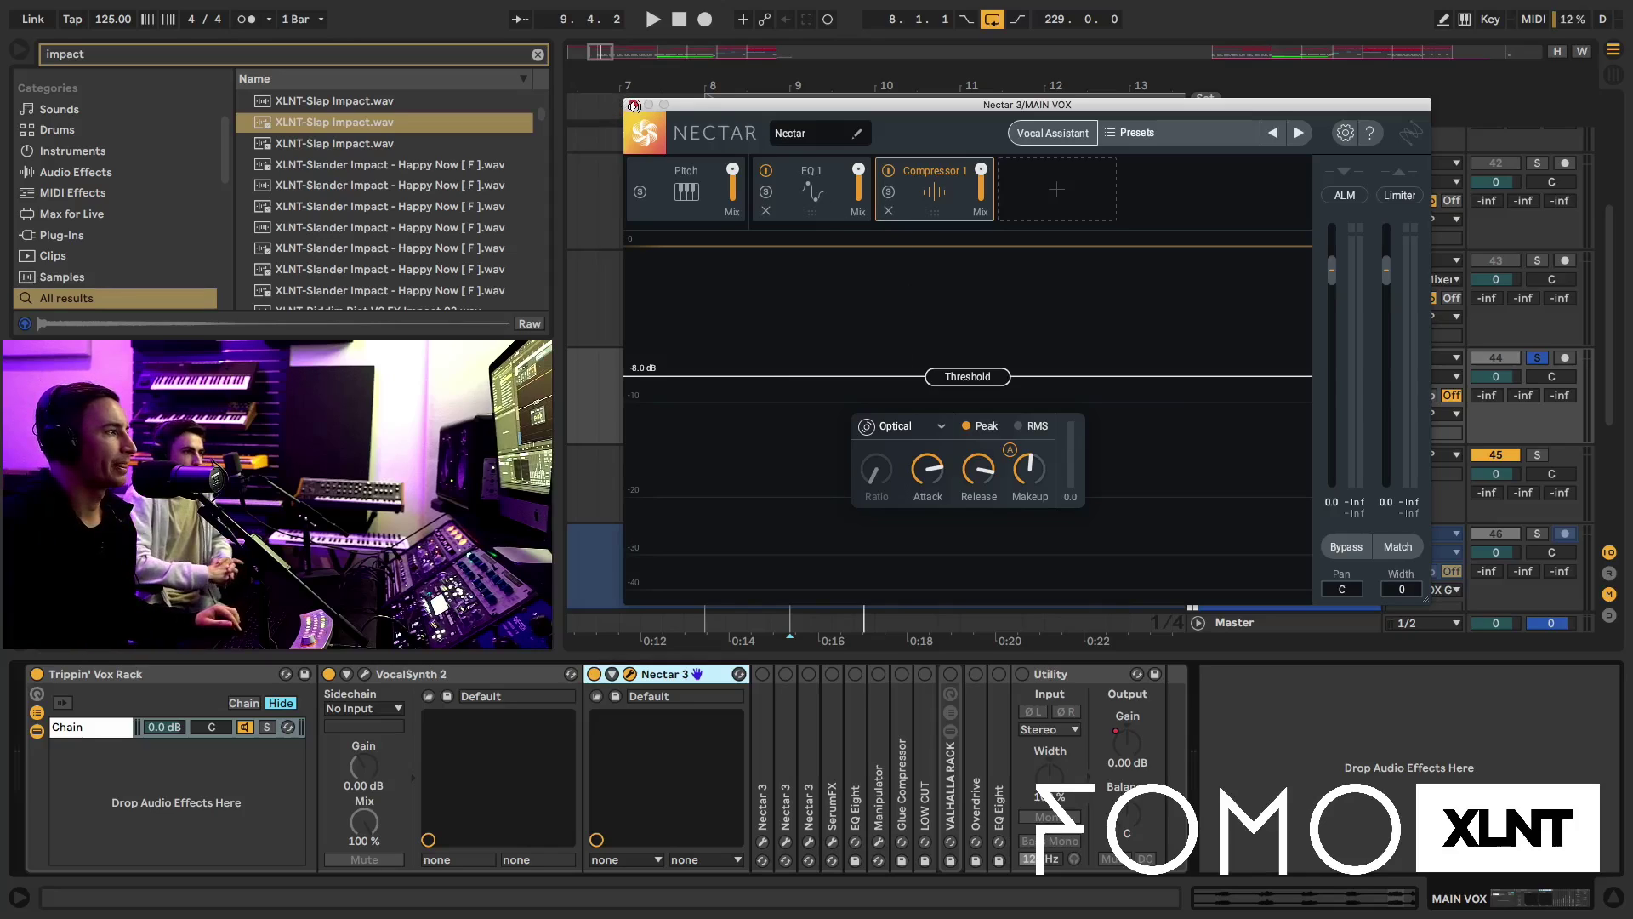
click(633, 105)
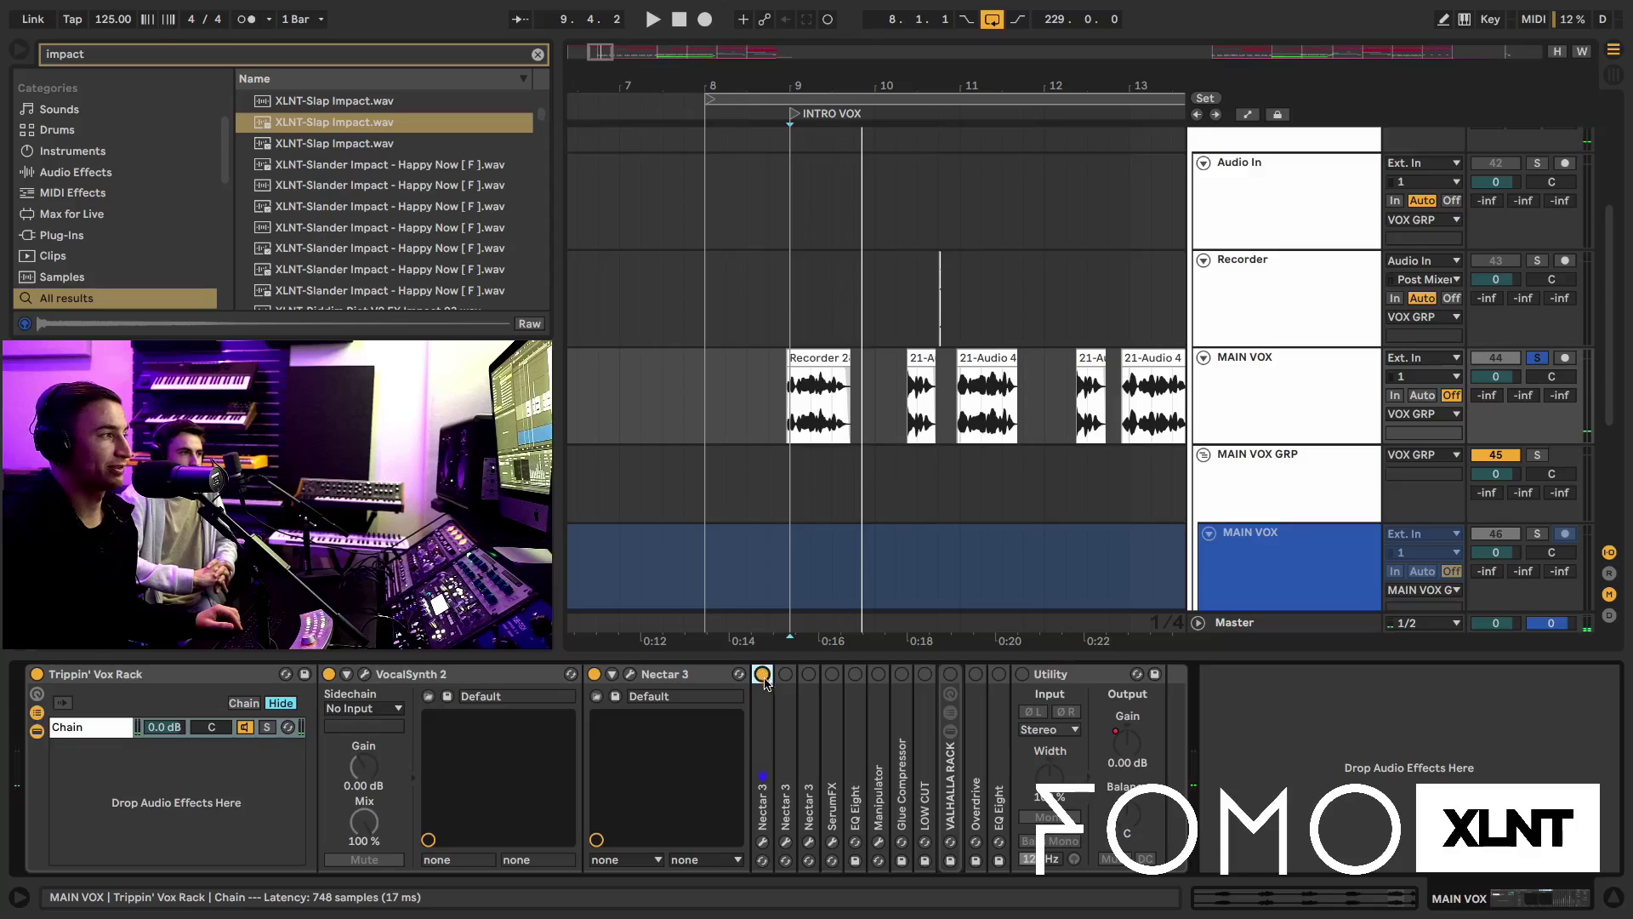
Switch on and unfold the second Nectar 3 and open its editor clear of the webcam view
key(ctrl+d)
click(797, 673)
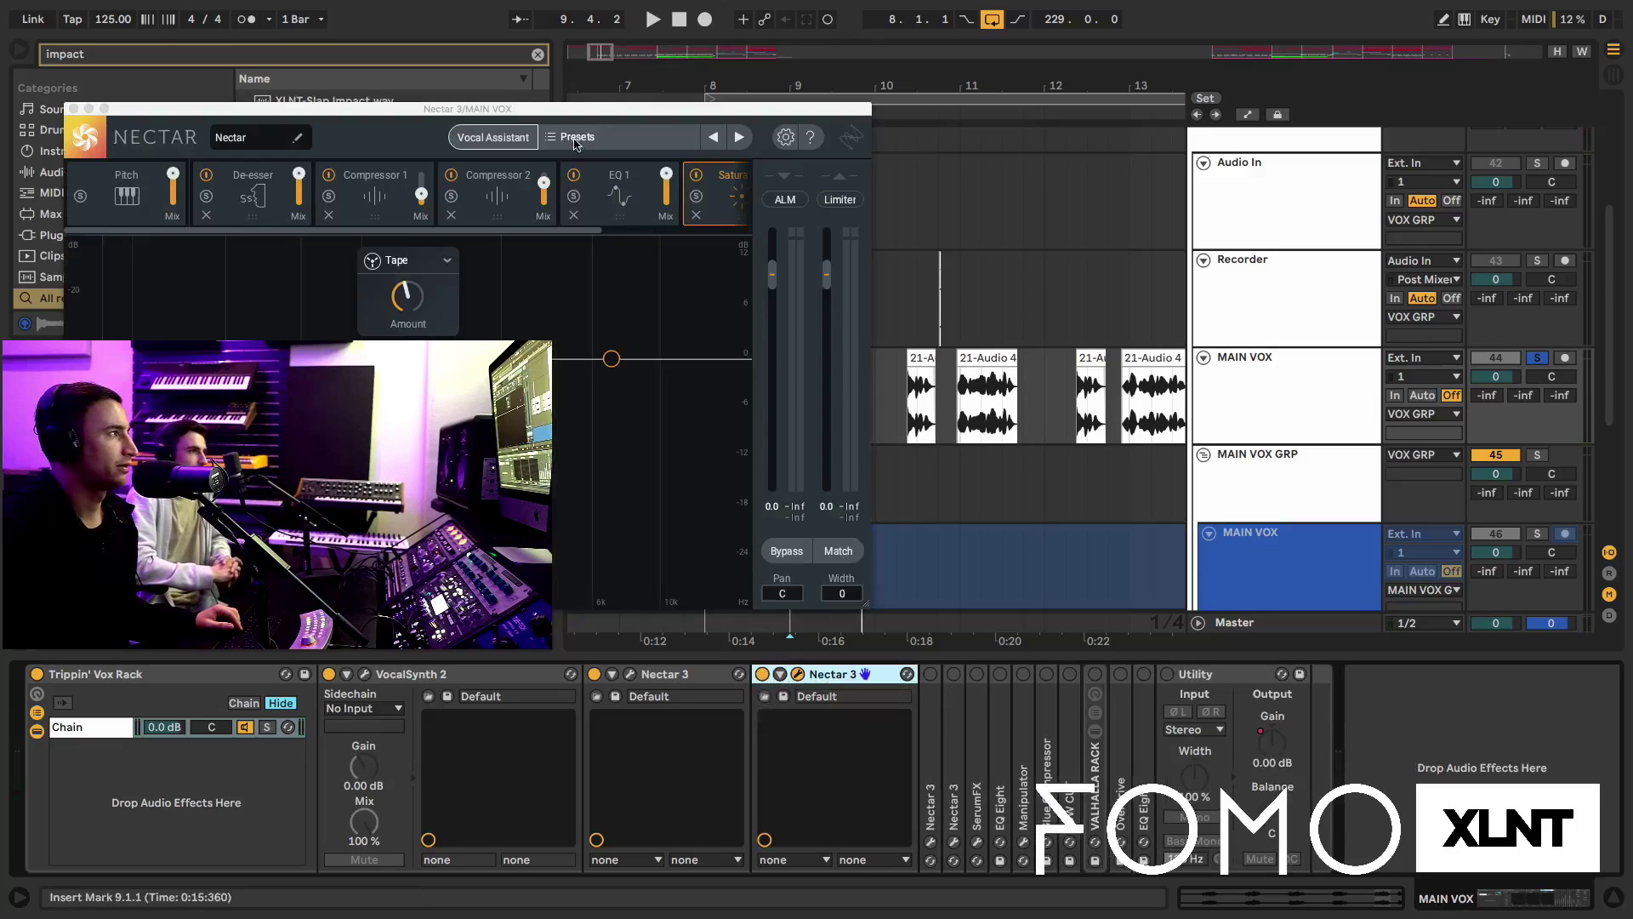
drag(468, 106, 975, 97)
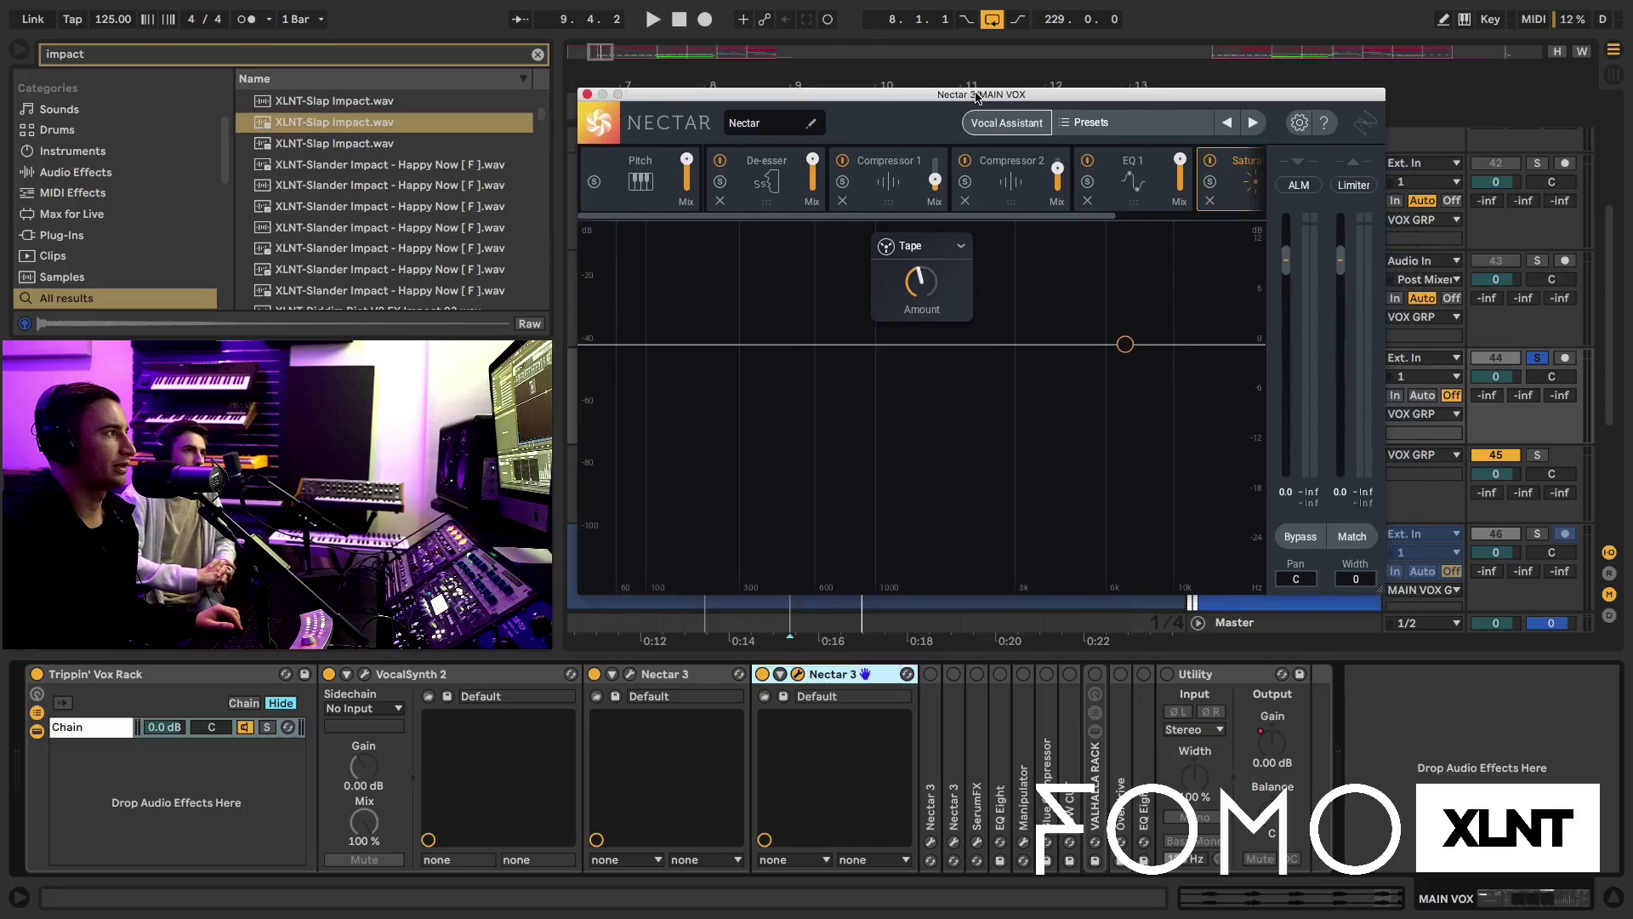
Examine the second Nectar 3's De-esser, both compressors, EQ 1 and Saturation, close the editor and play the vocal through the chain
click(750, 189)
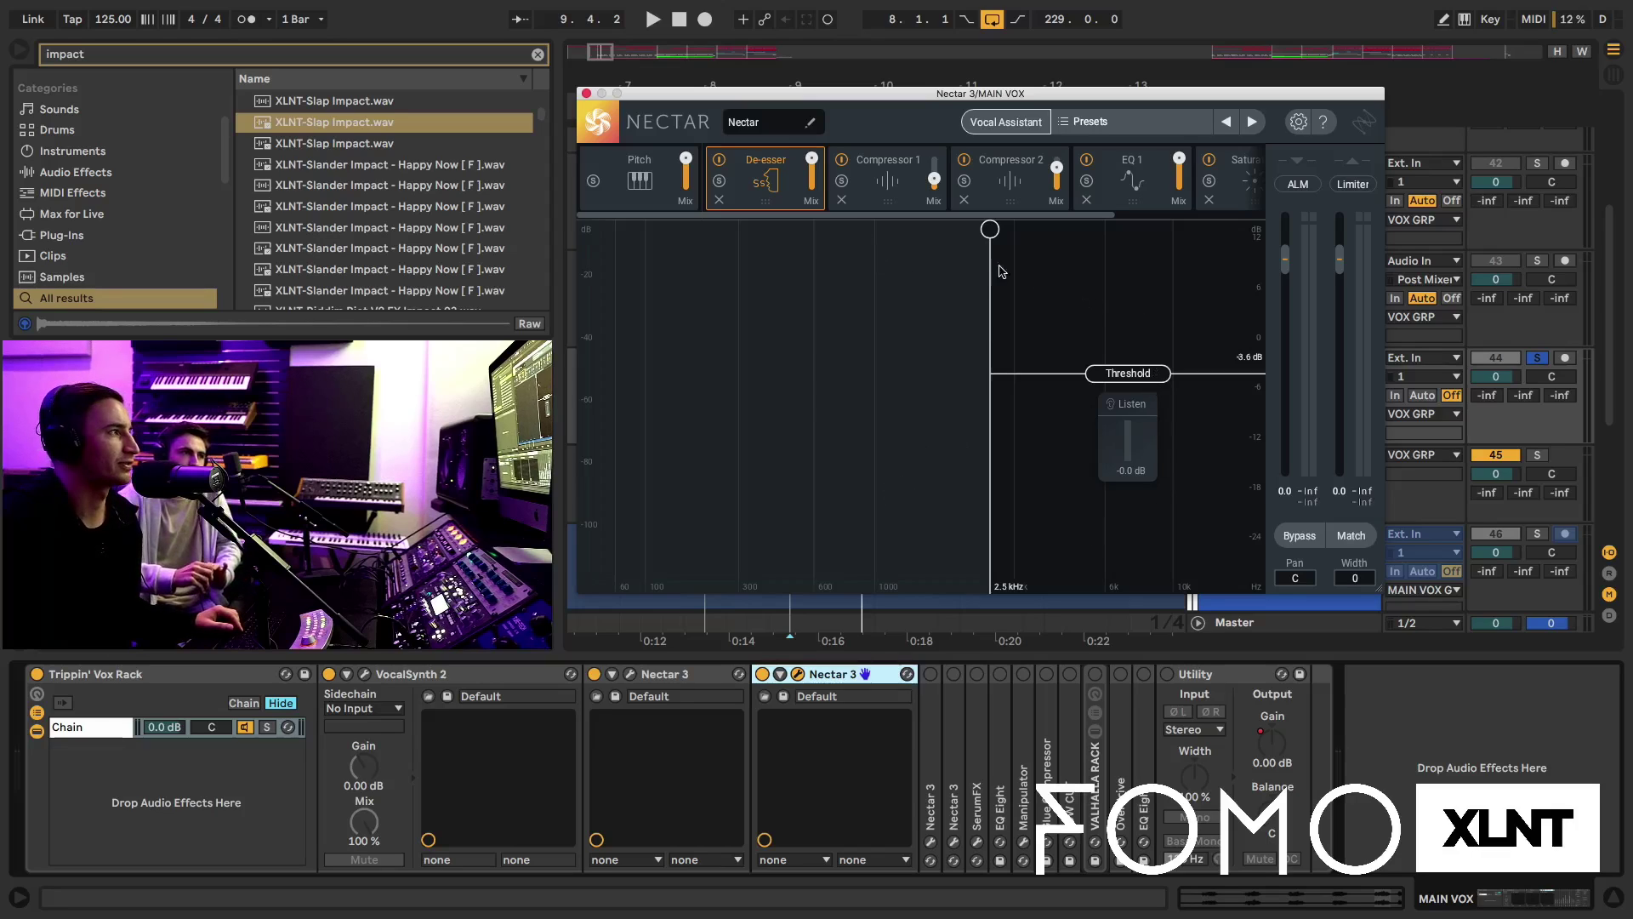
click(906, 186)
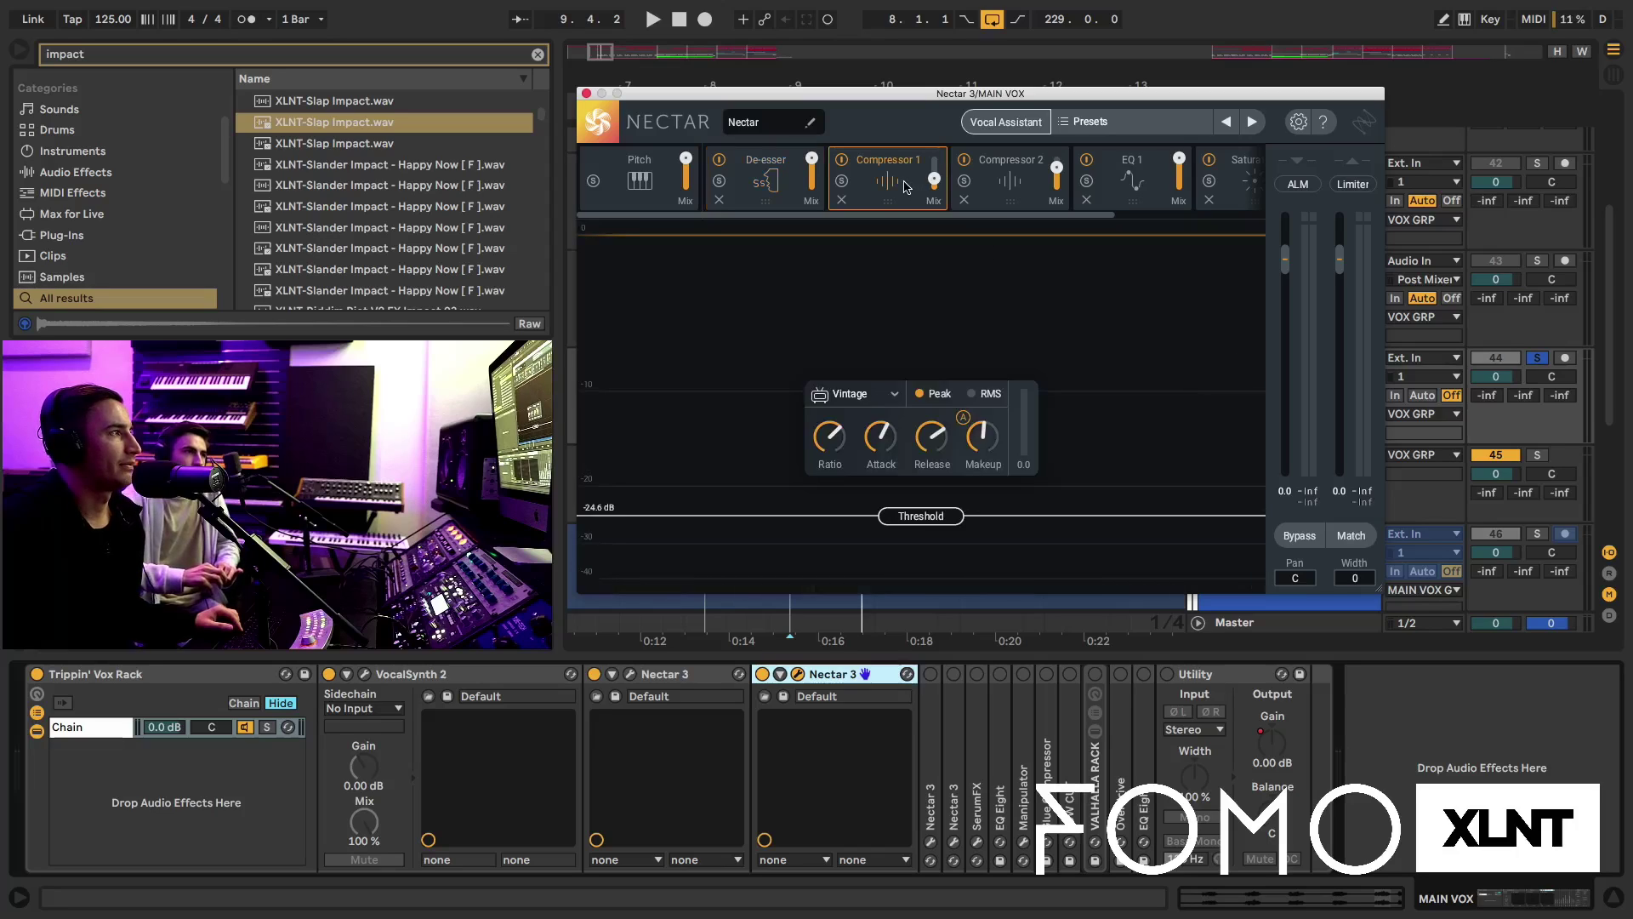
click(1013, 195)
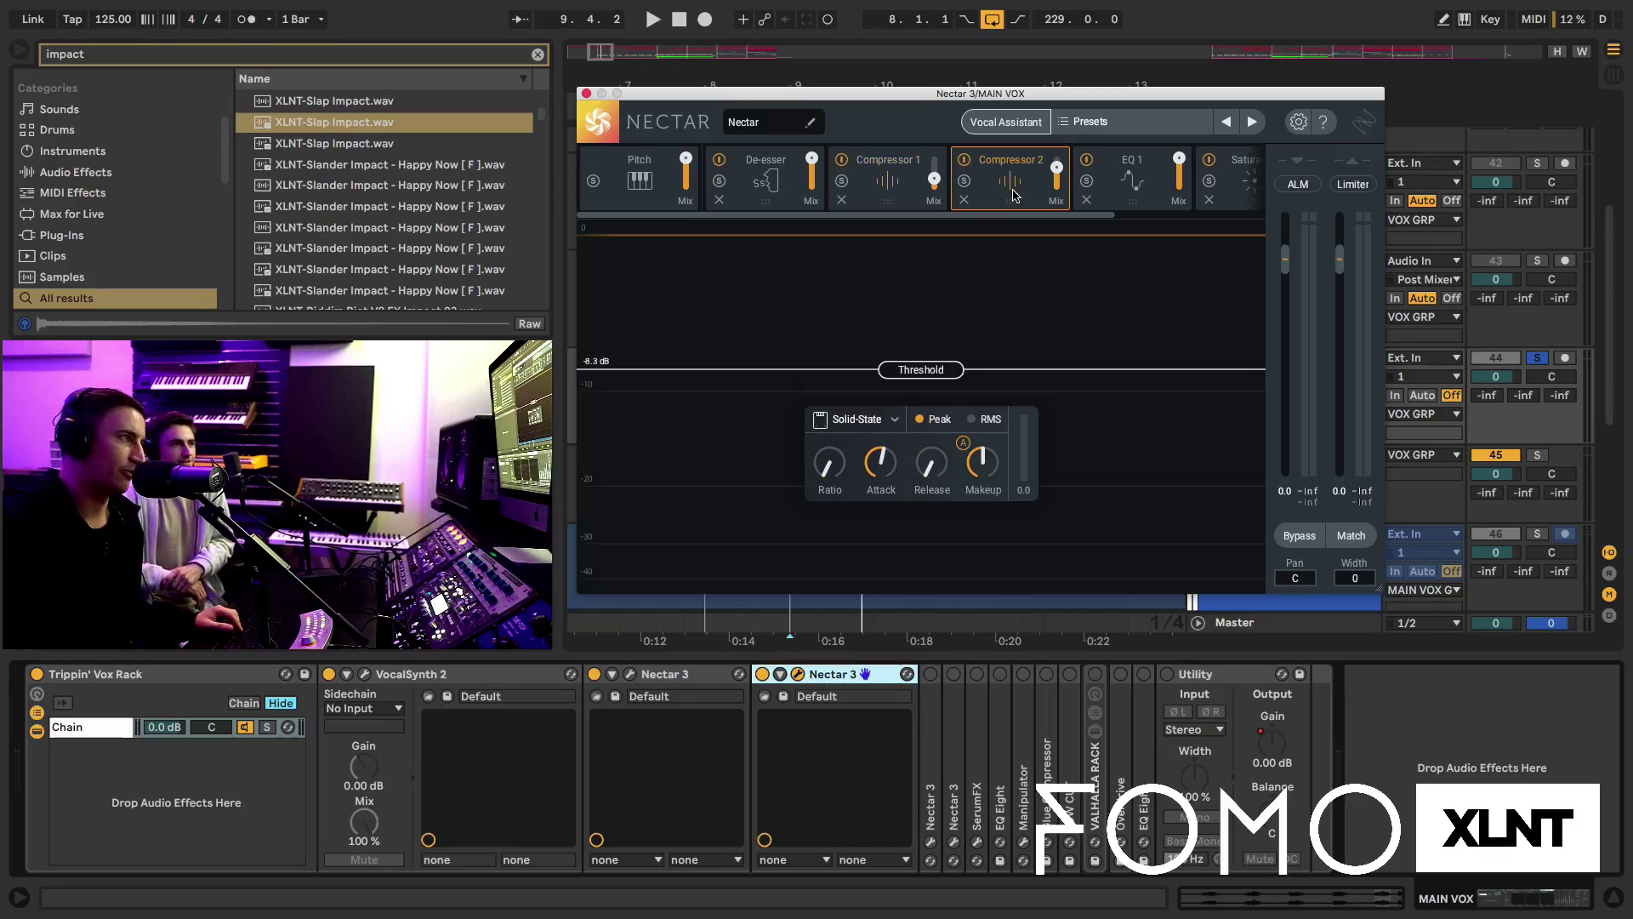
scroll(1012, 196, right, 5)
click(933, 194)
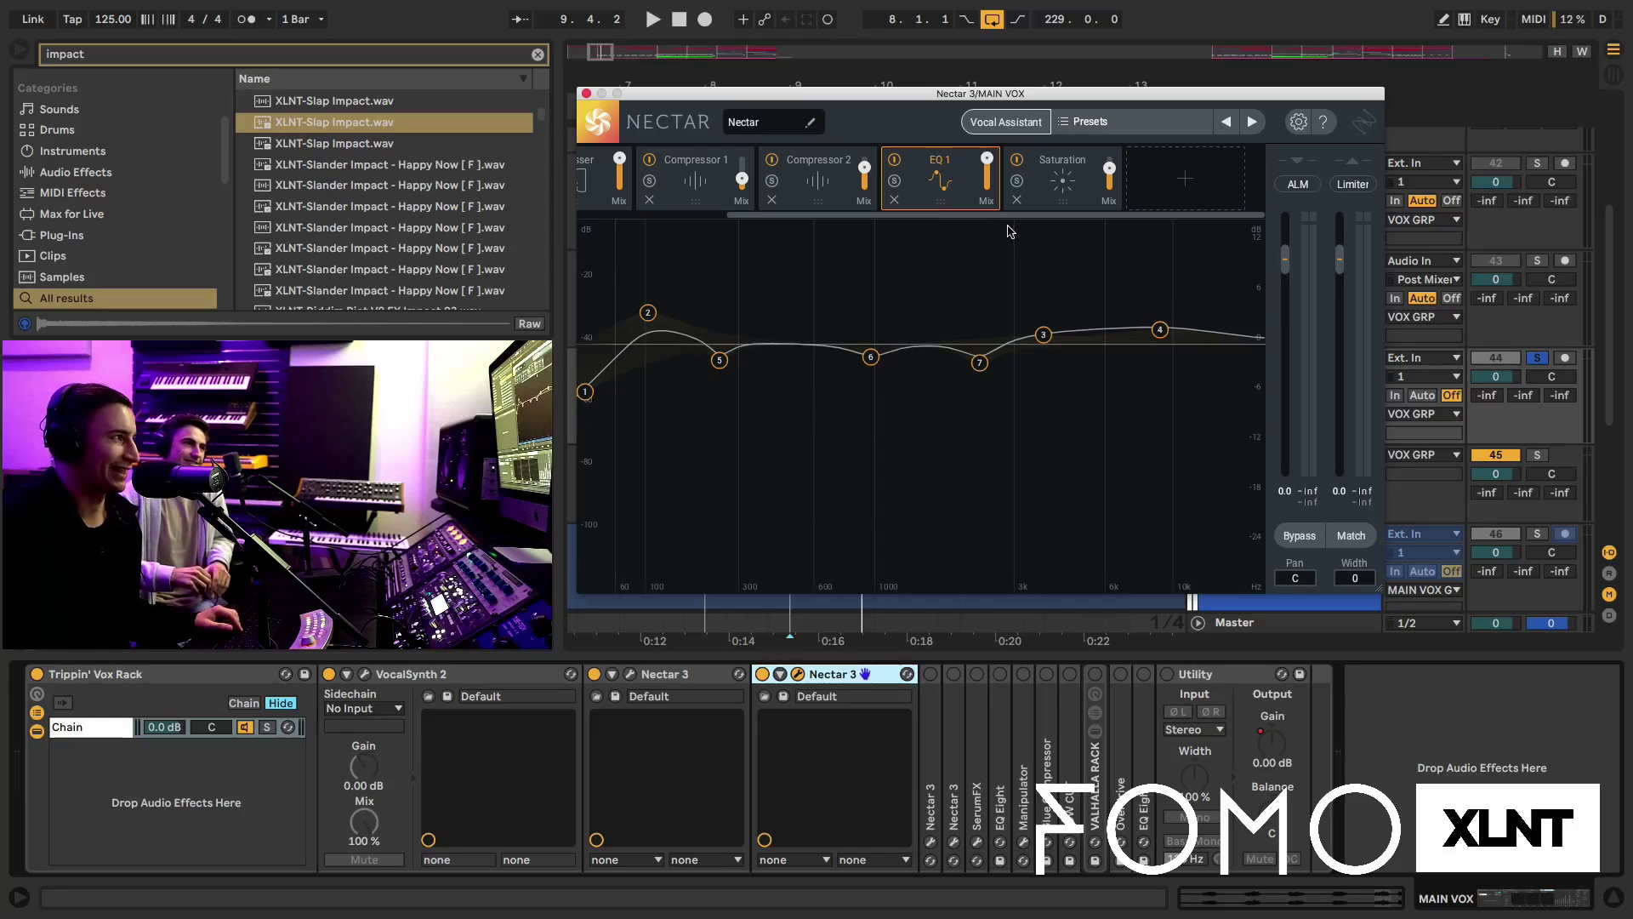
click(1061, 181)
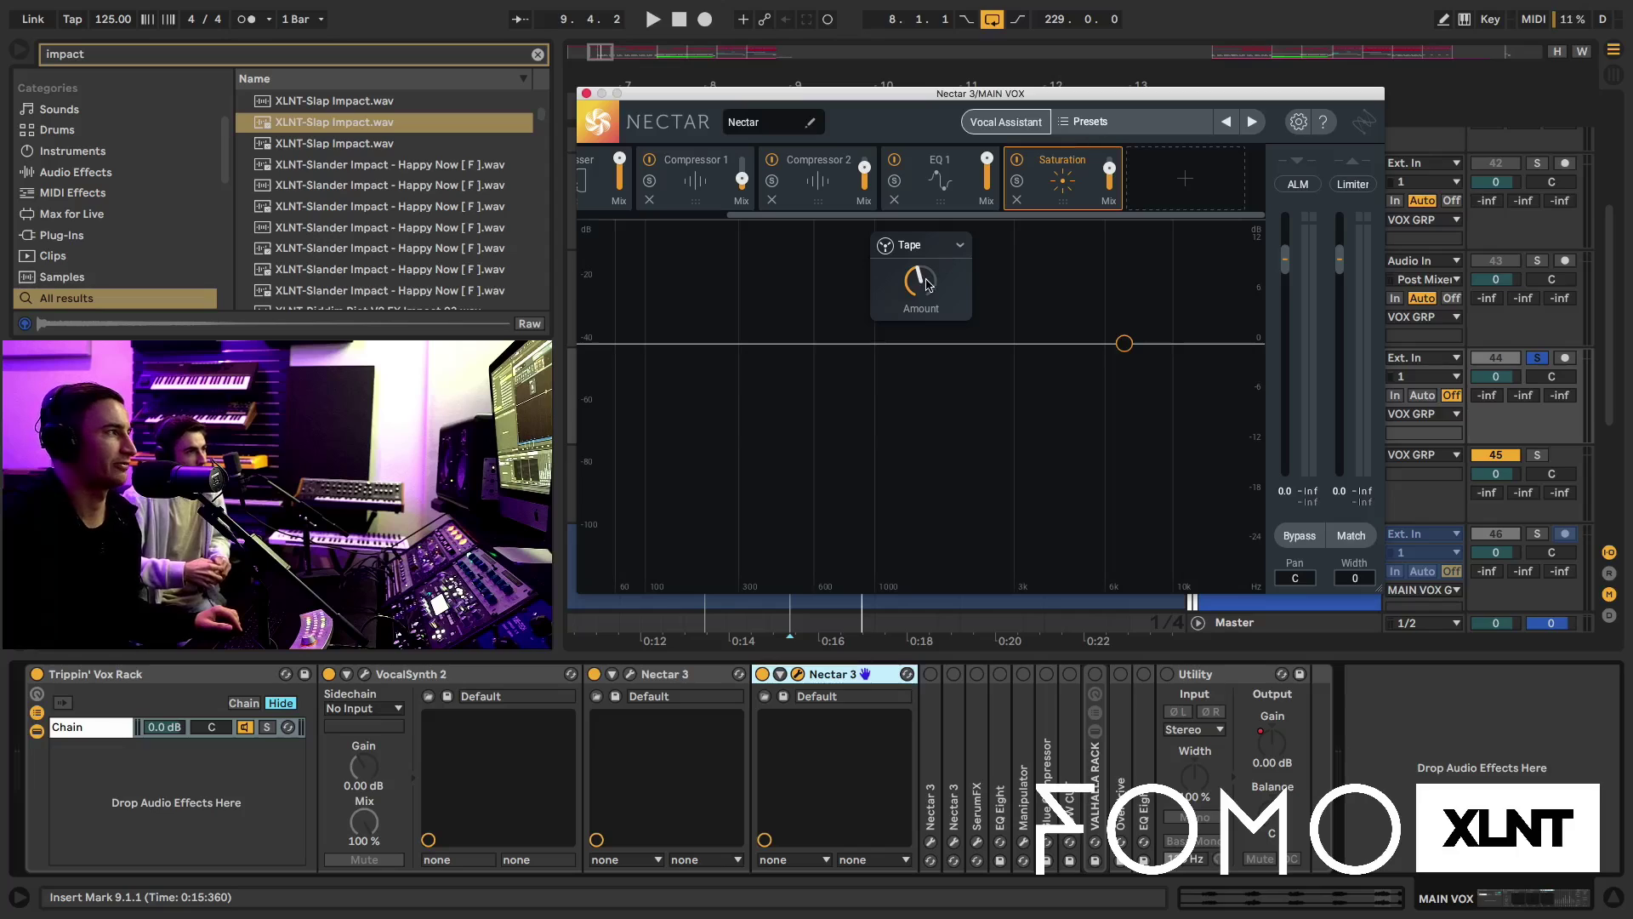
click(586, 94)
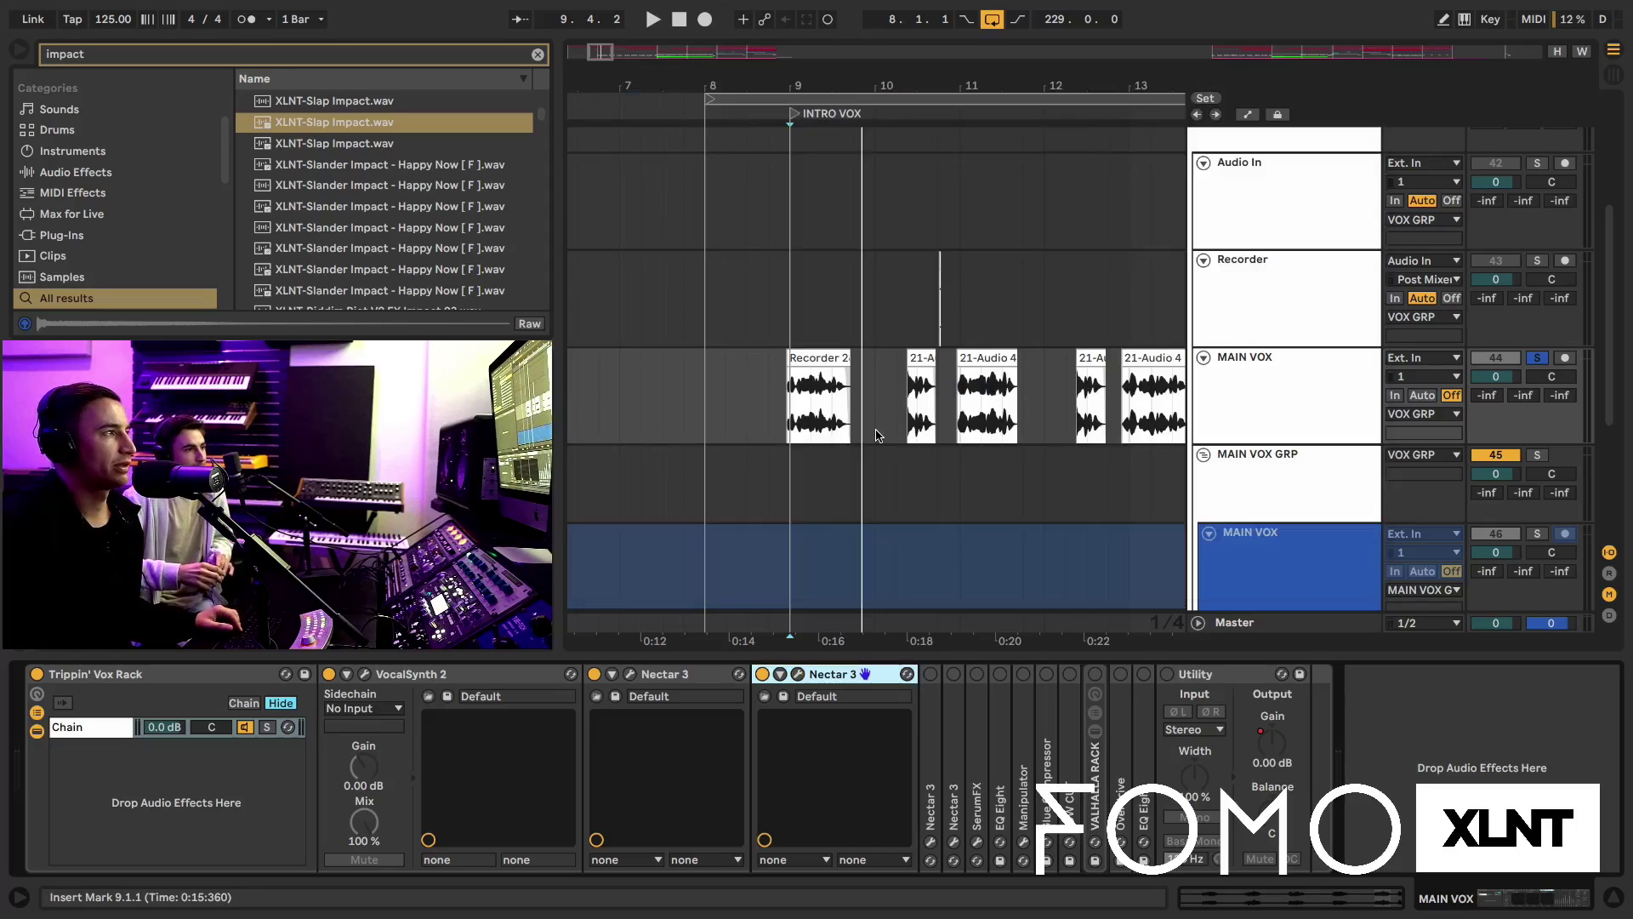
key(space)
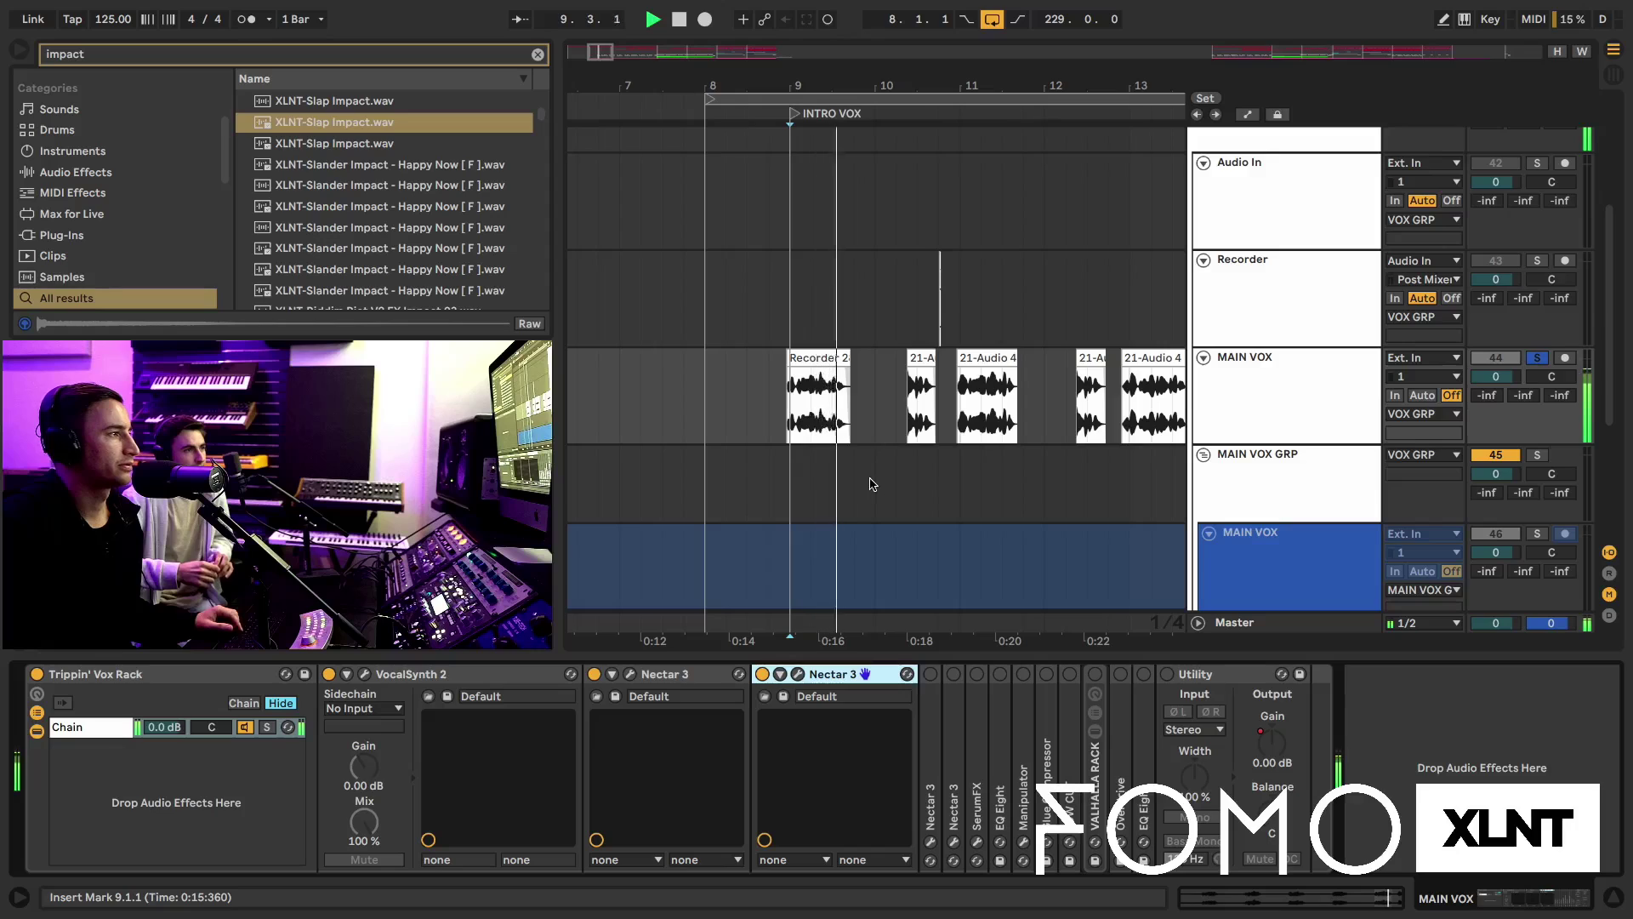
key(space)
Switch on and unfold the third Nectar 3, and play the vocal through it
click(931, 673)
double_click(934, 737)
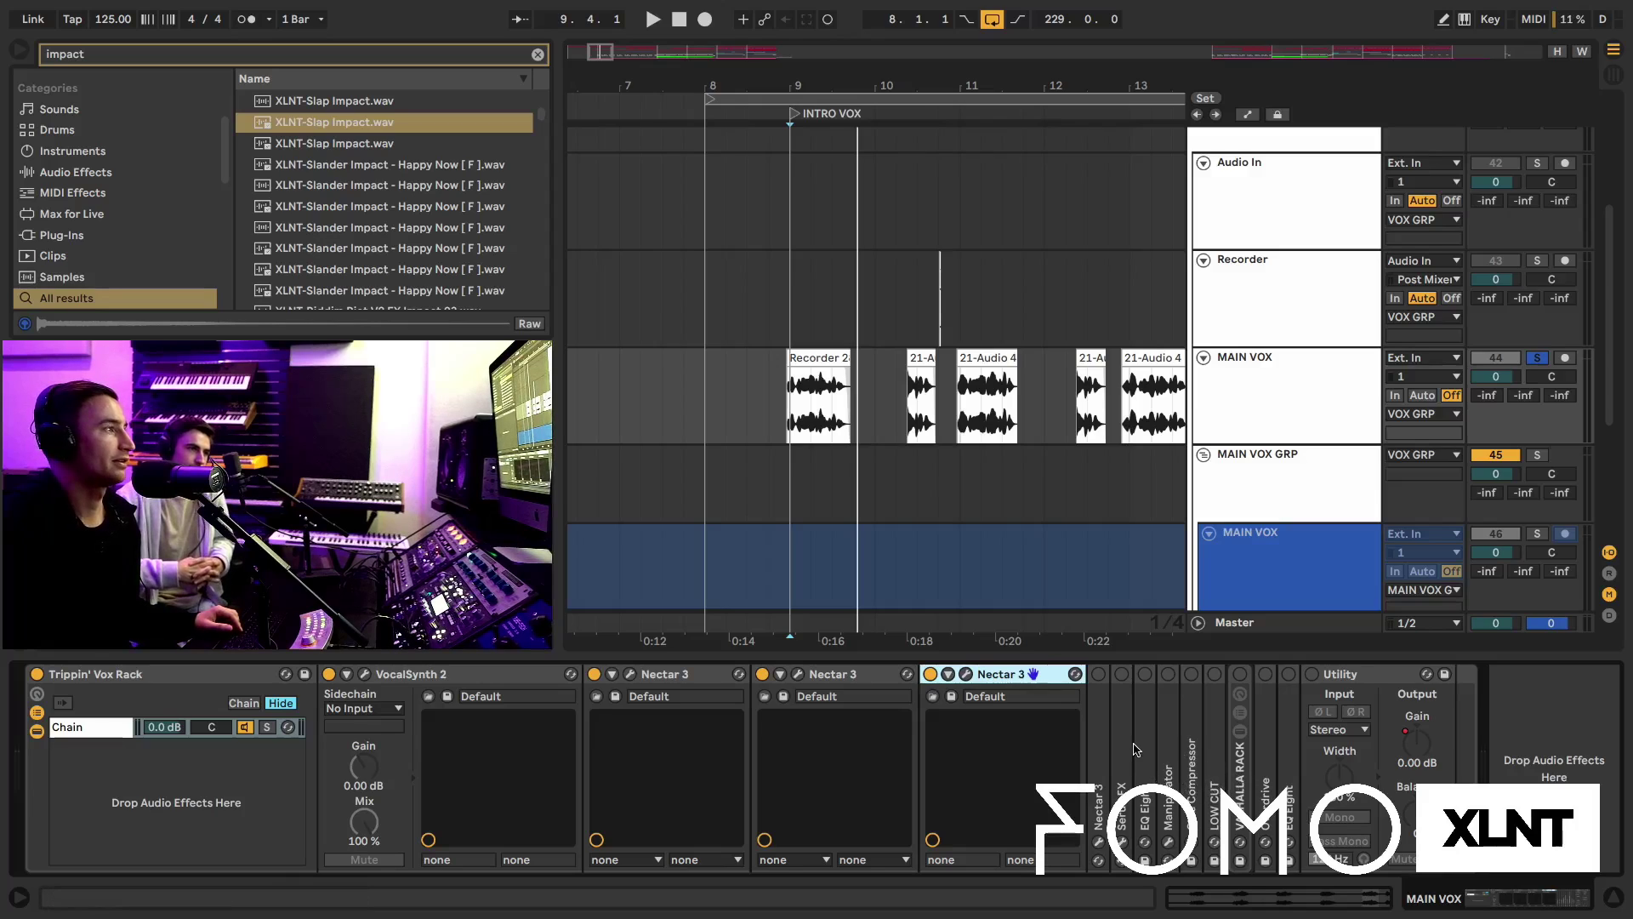
key(space)
key(space)
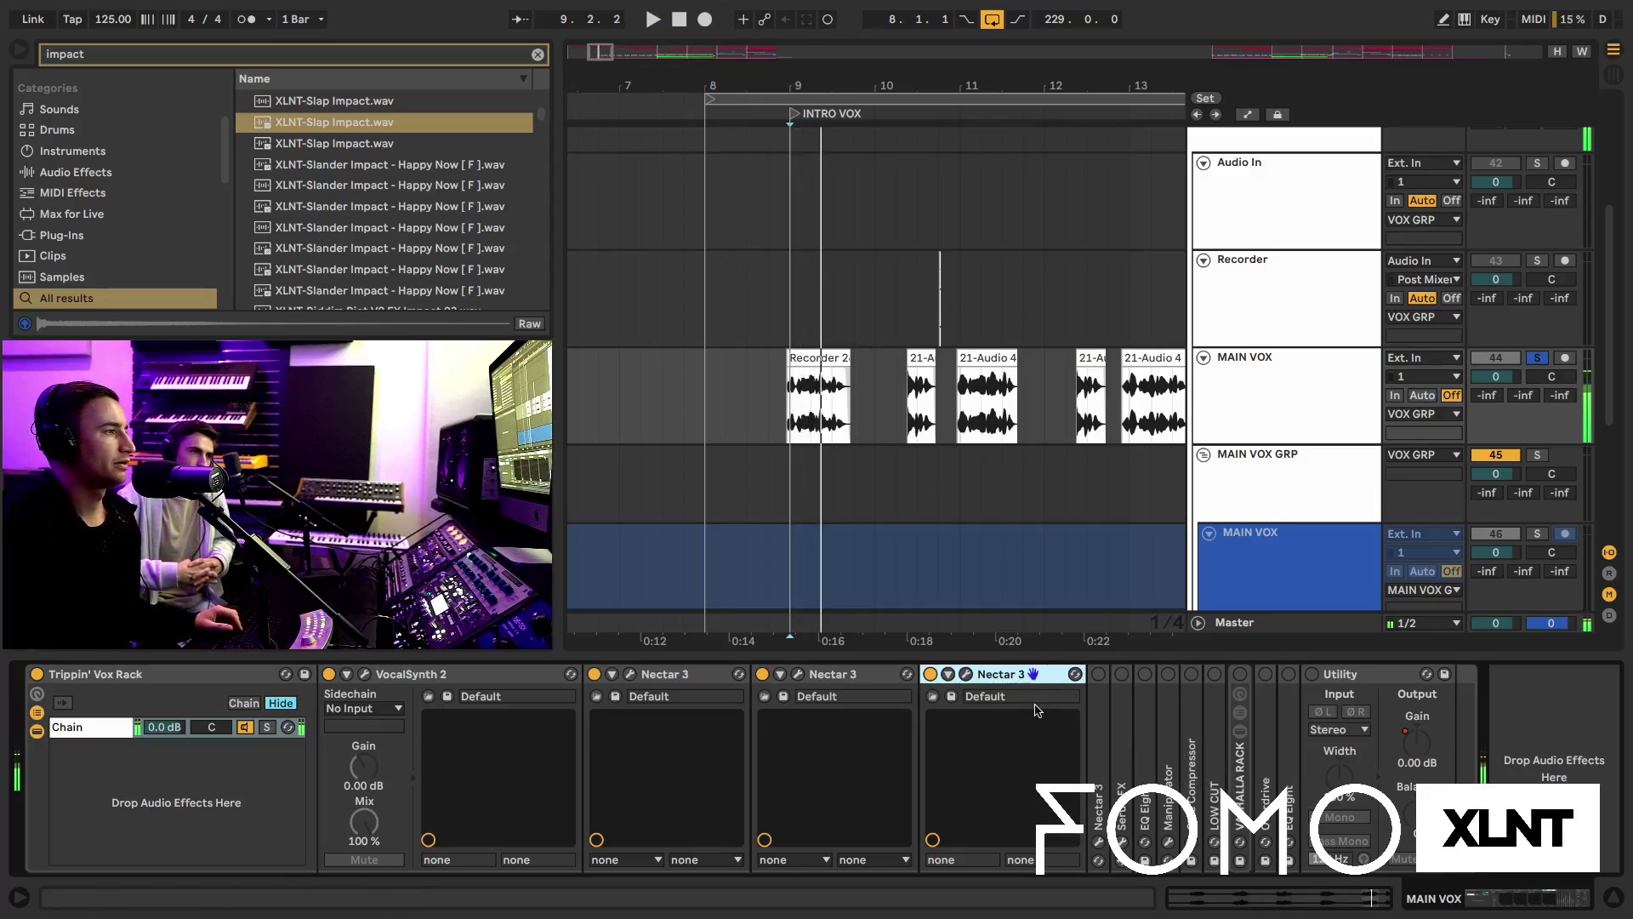
Switch on and unfold the fourth Nectar 3, open its editor and play the vocal through it
key(ctrl+d)
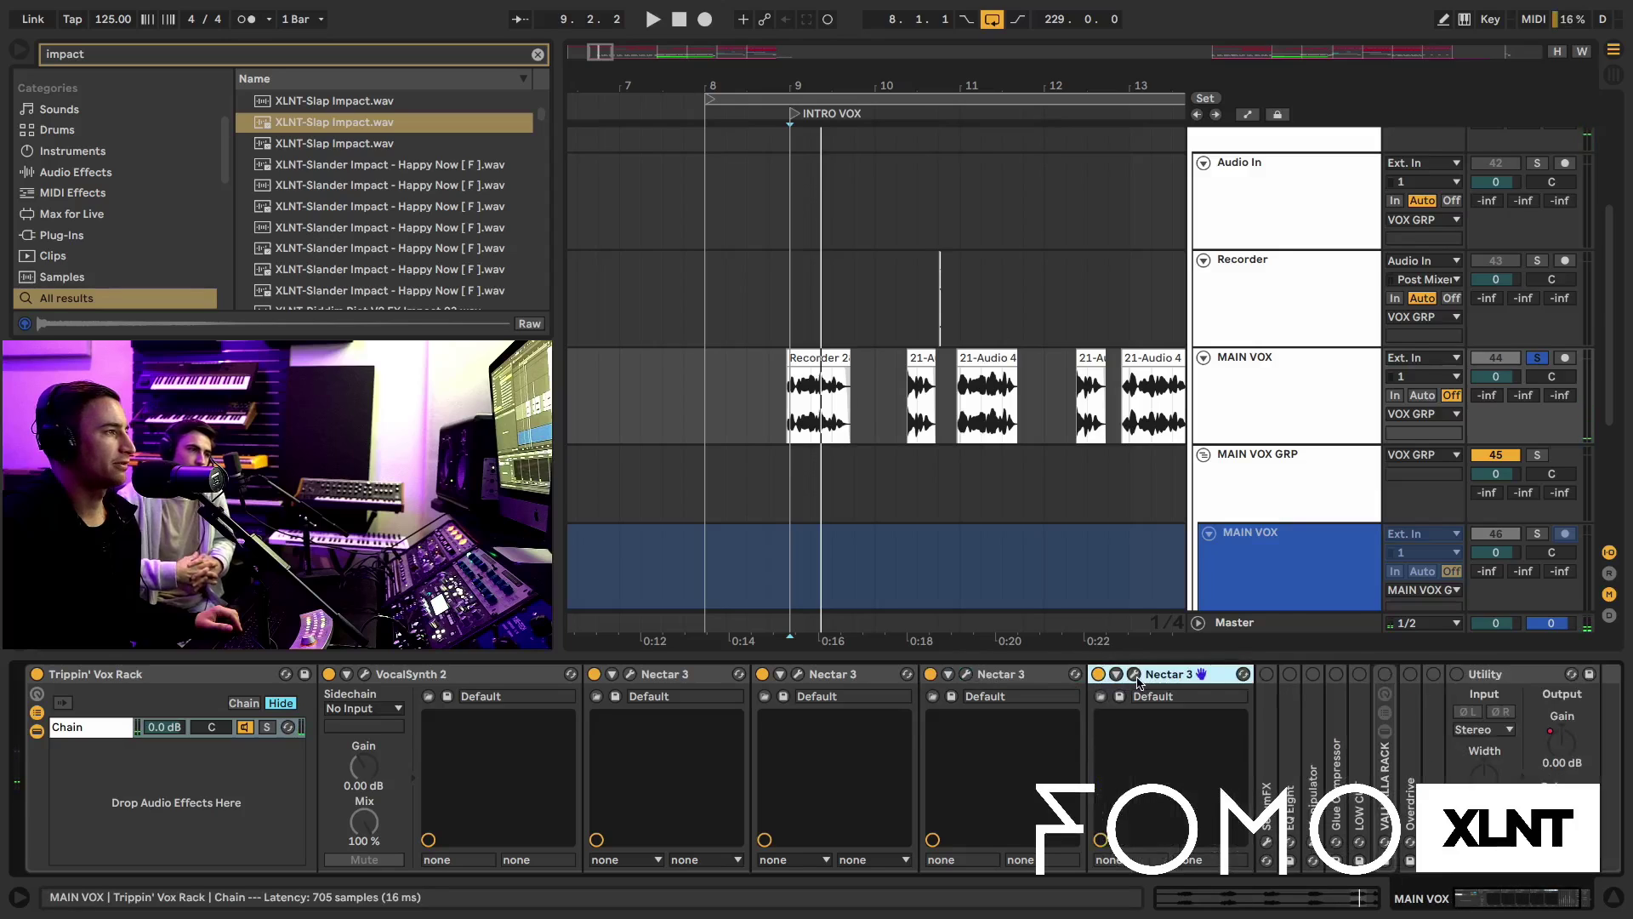
click(1134, 674)
key(space)
key(space)
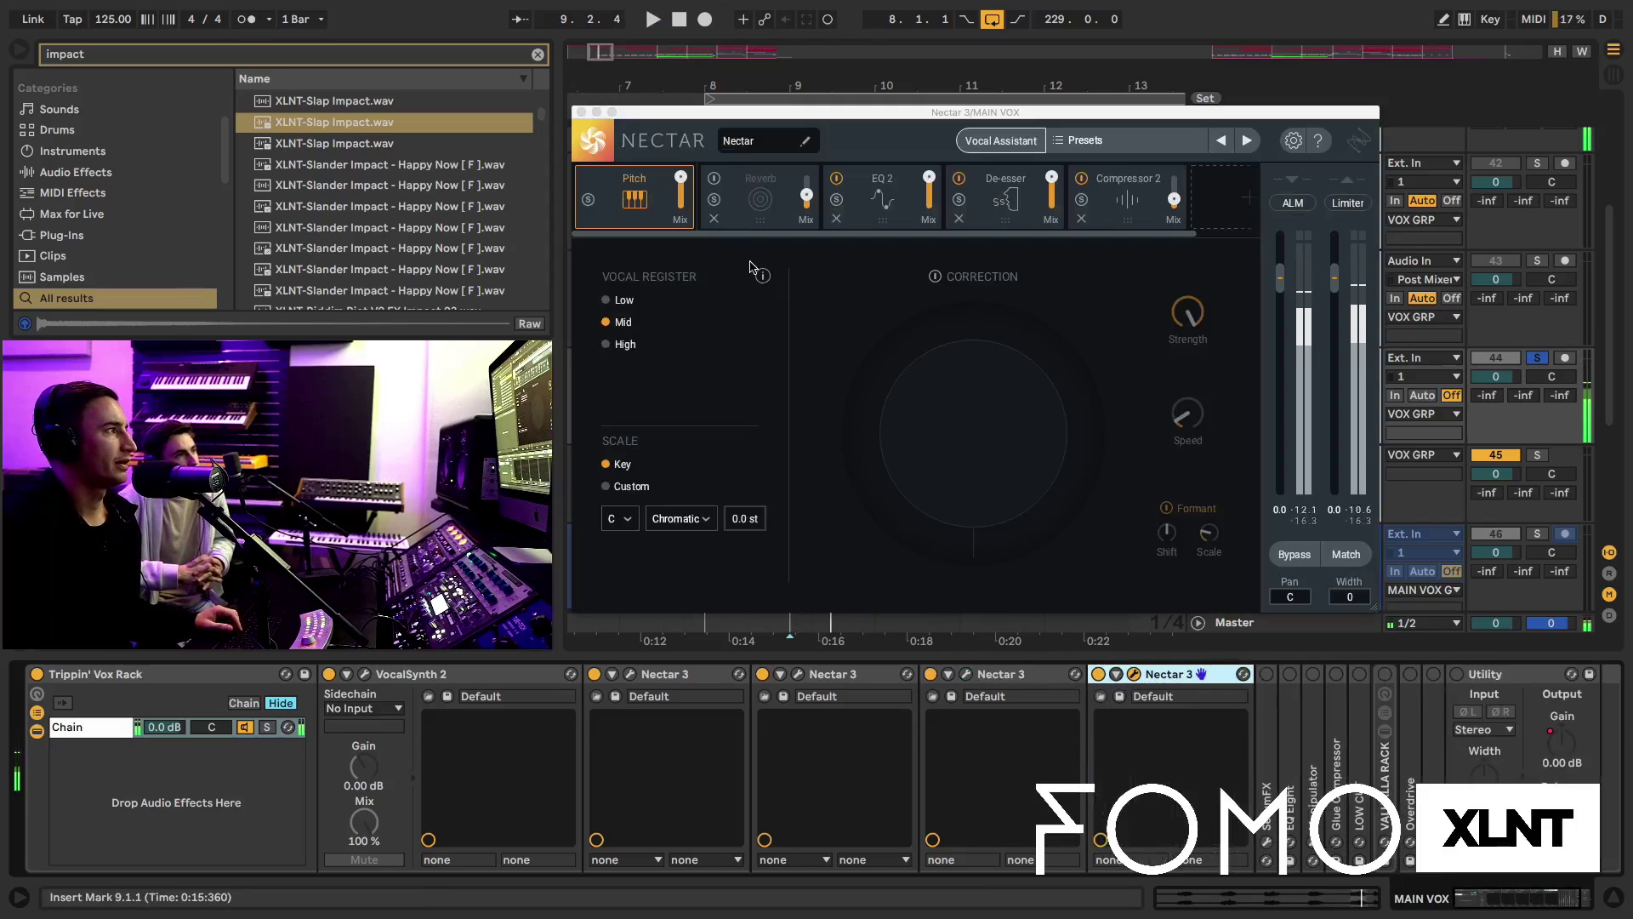
Examine the fourth Nectar 3's Reverb, EQ 2, De-esser and Compressor 2 modules, and close the editor
click(773, 200)
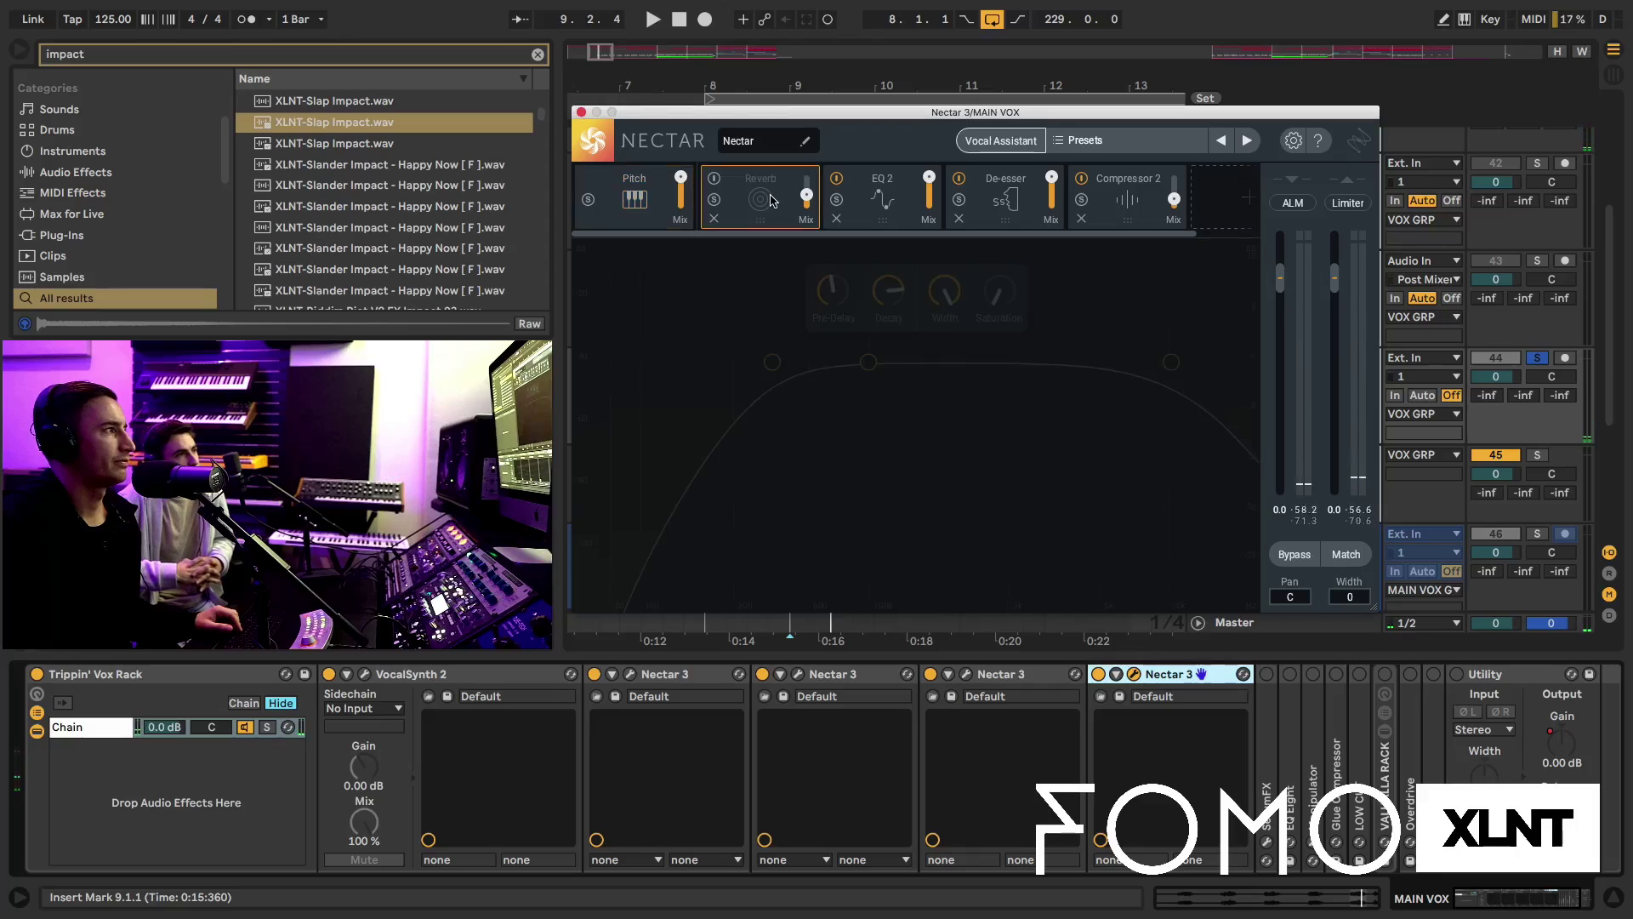
click(885, 215)
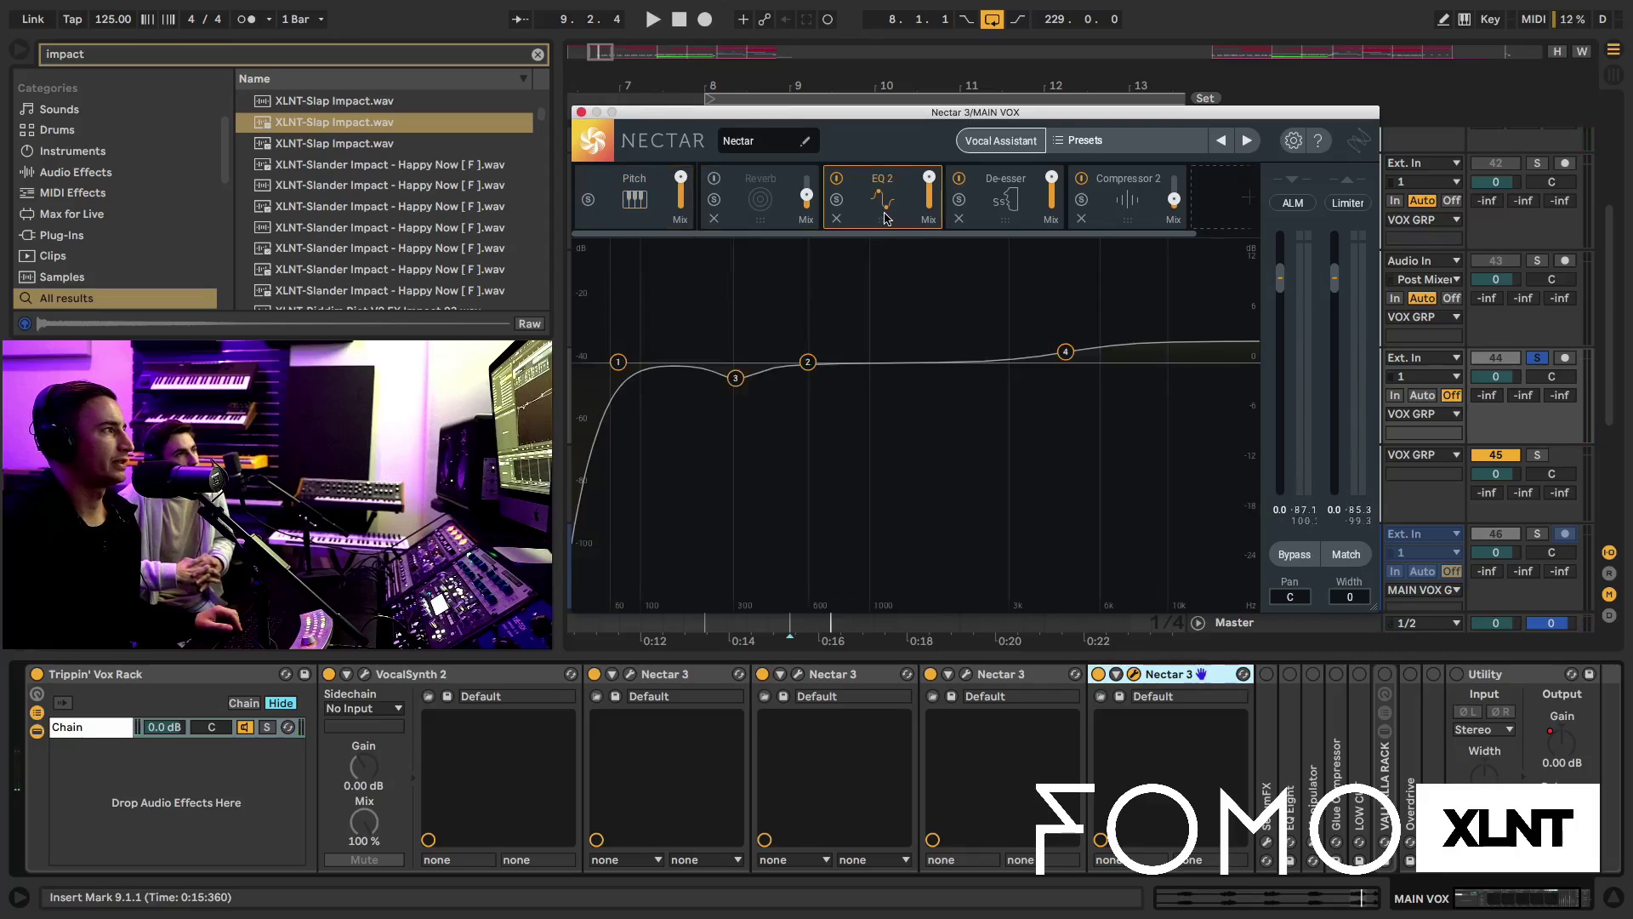
click(1006, 202)
click(1115, 208)
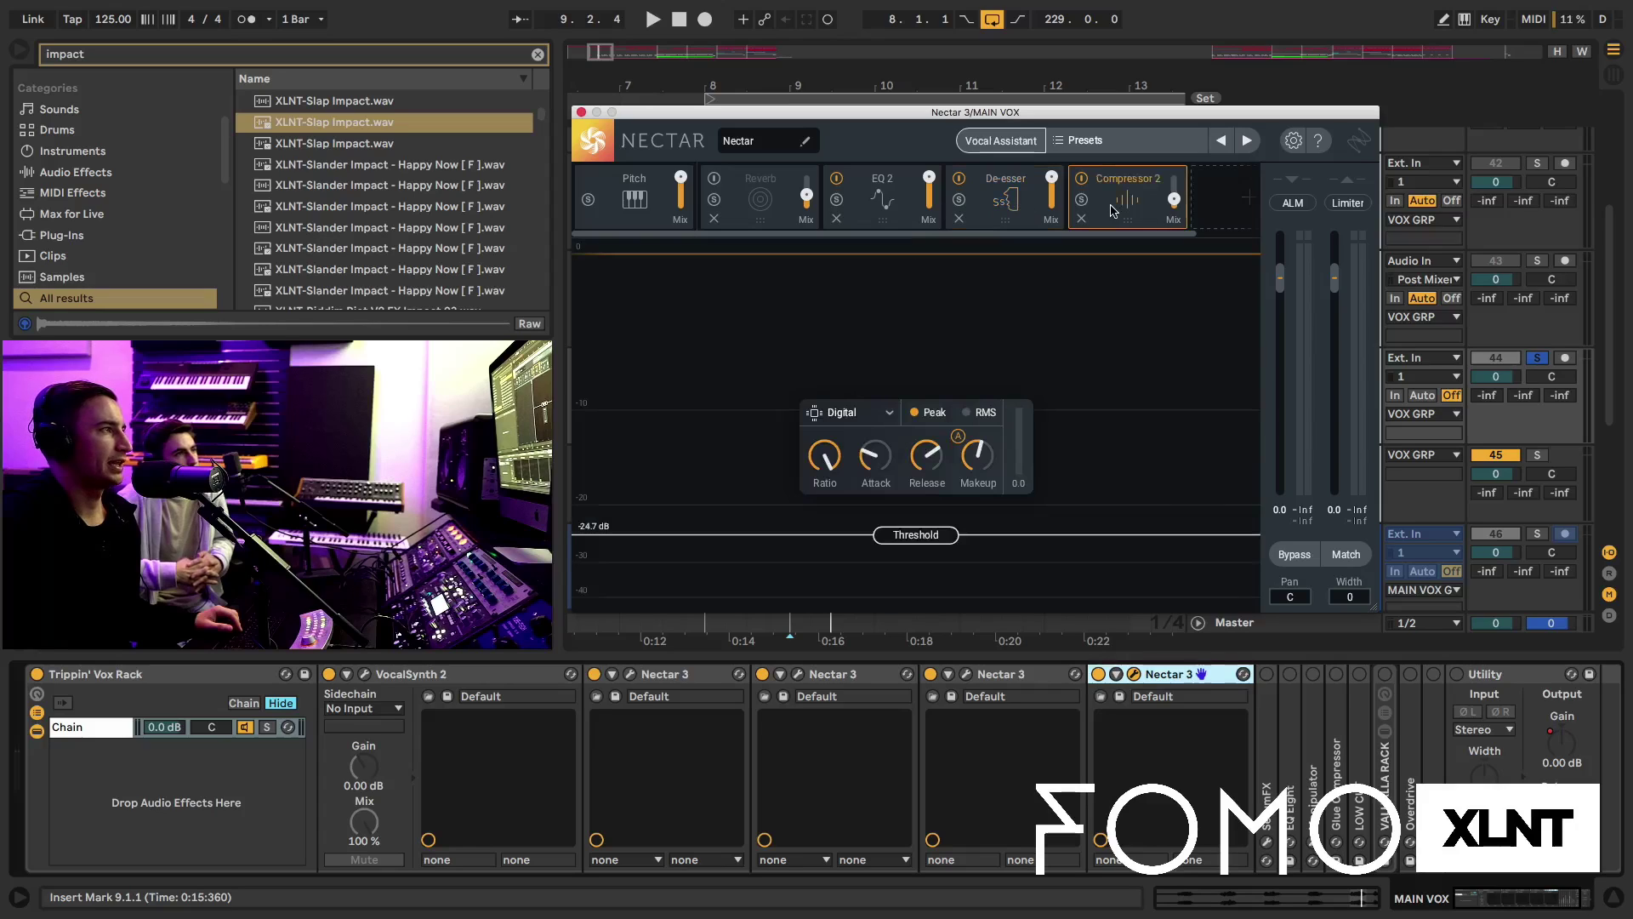
click(581, 112)
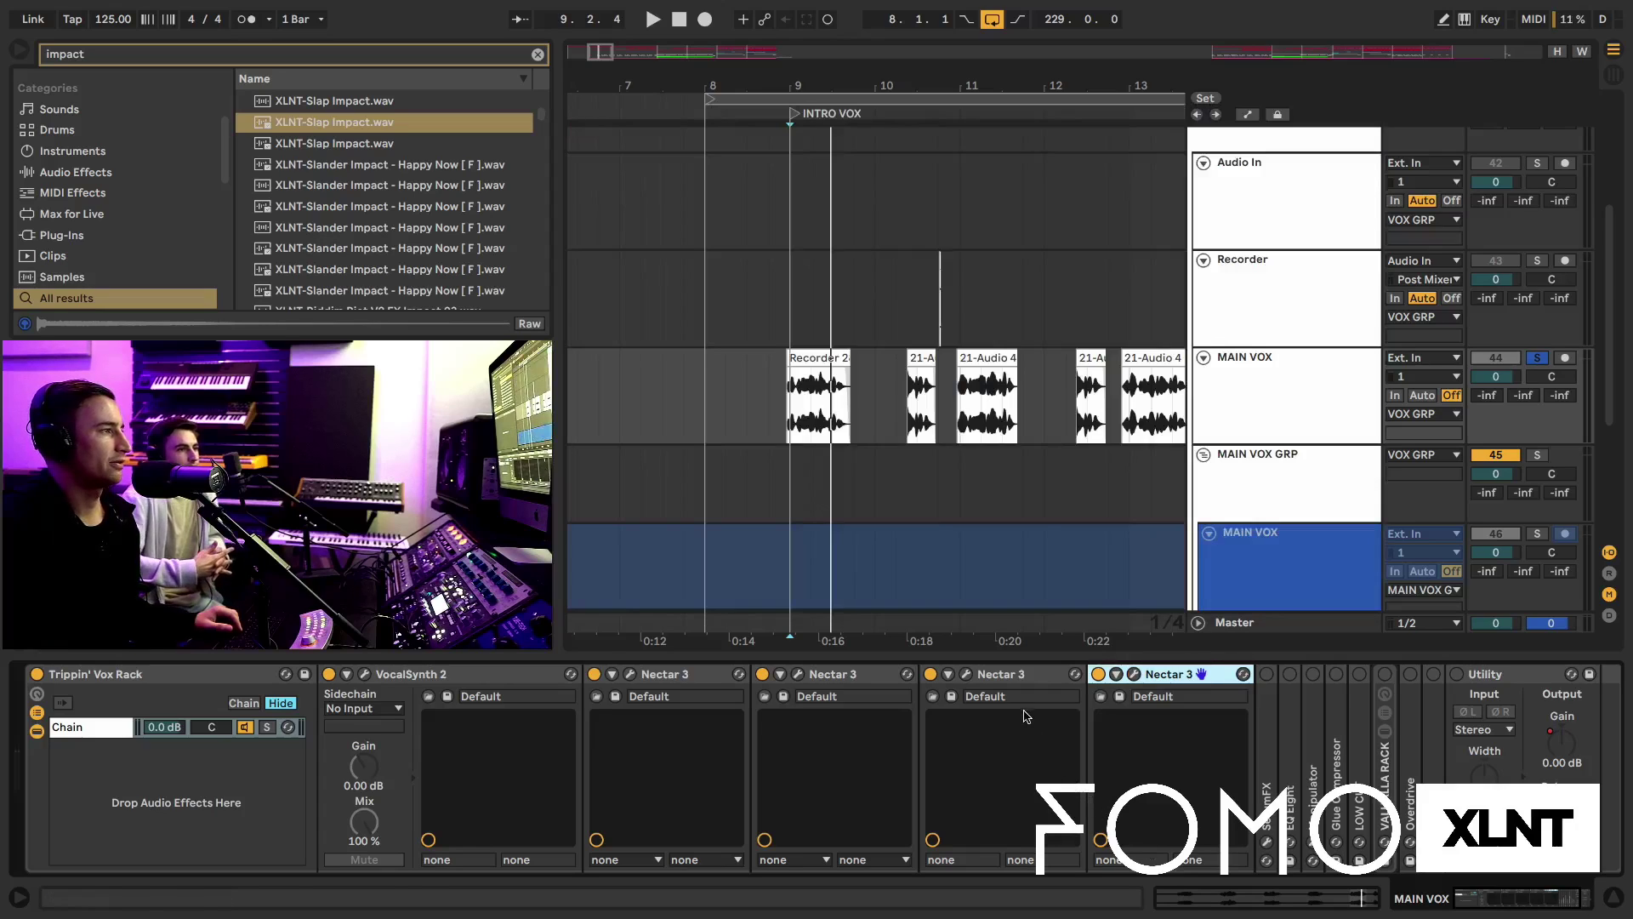
Fold all four Nectar 3 devices and VocalSynth 2 in the Trippin' Vox Rack
double_click(1021, 676)
double_click(1021, 676)
double_click(859, 674)
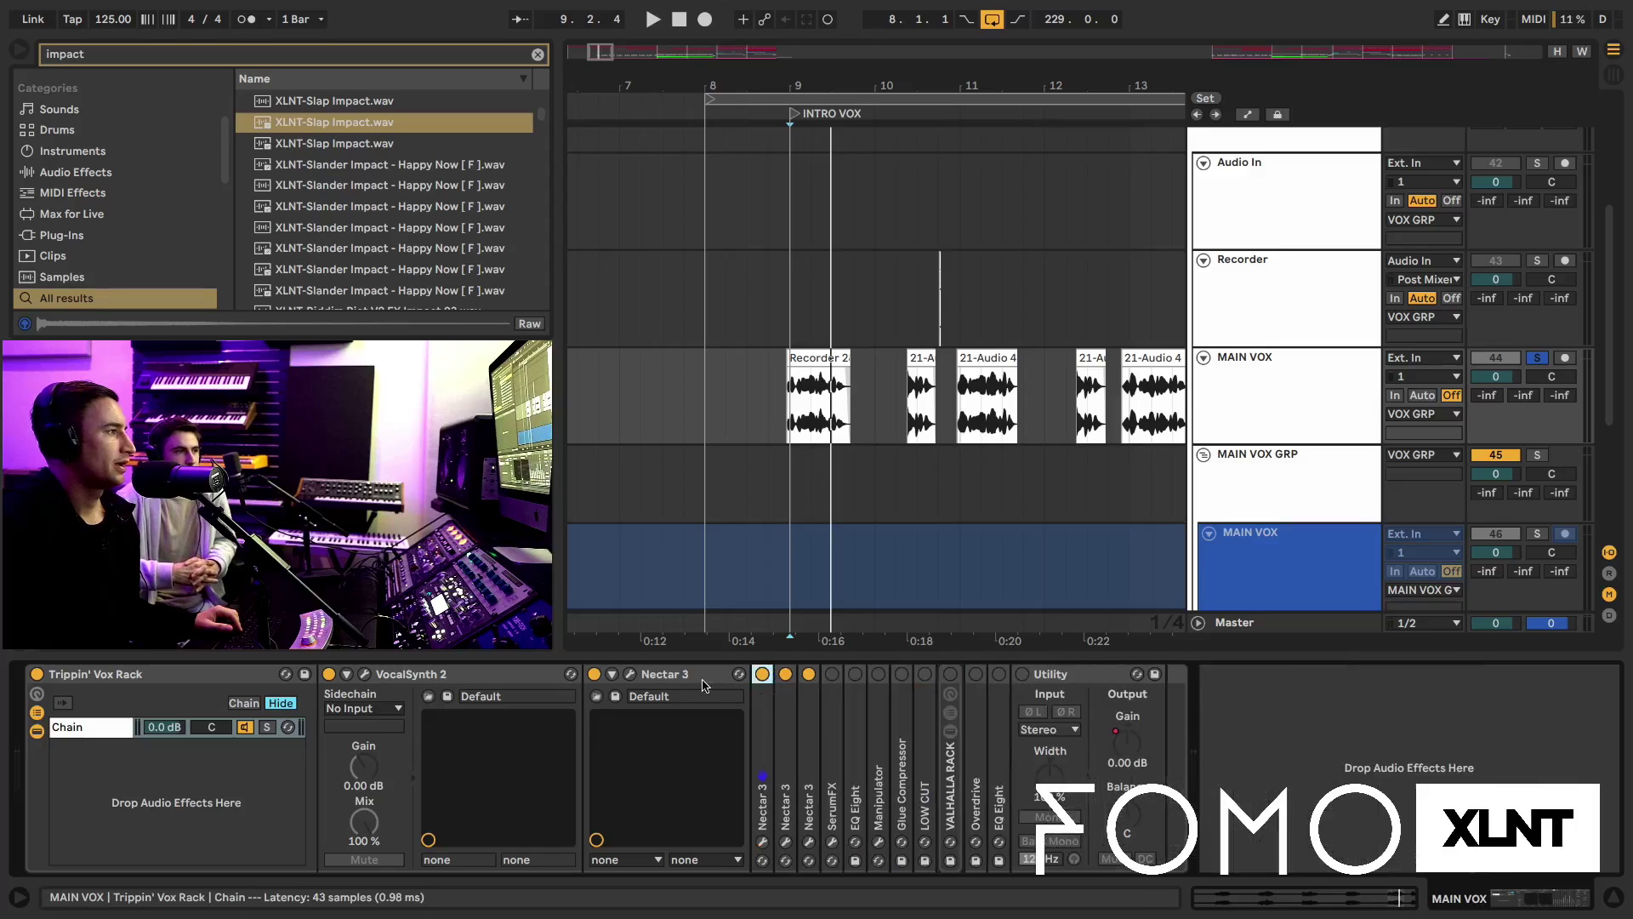
double_click(689, 674)
click(516, 676)
double_click(516, 677)
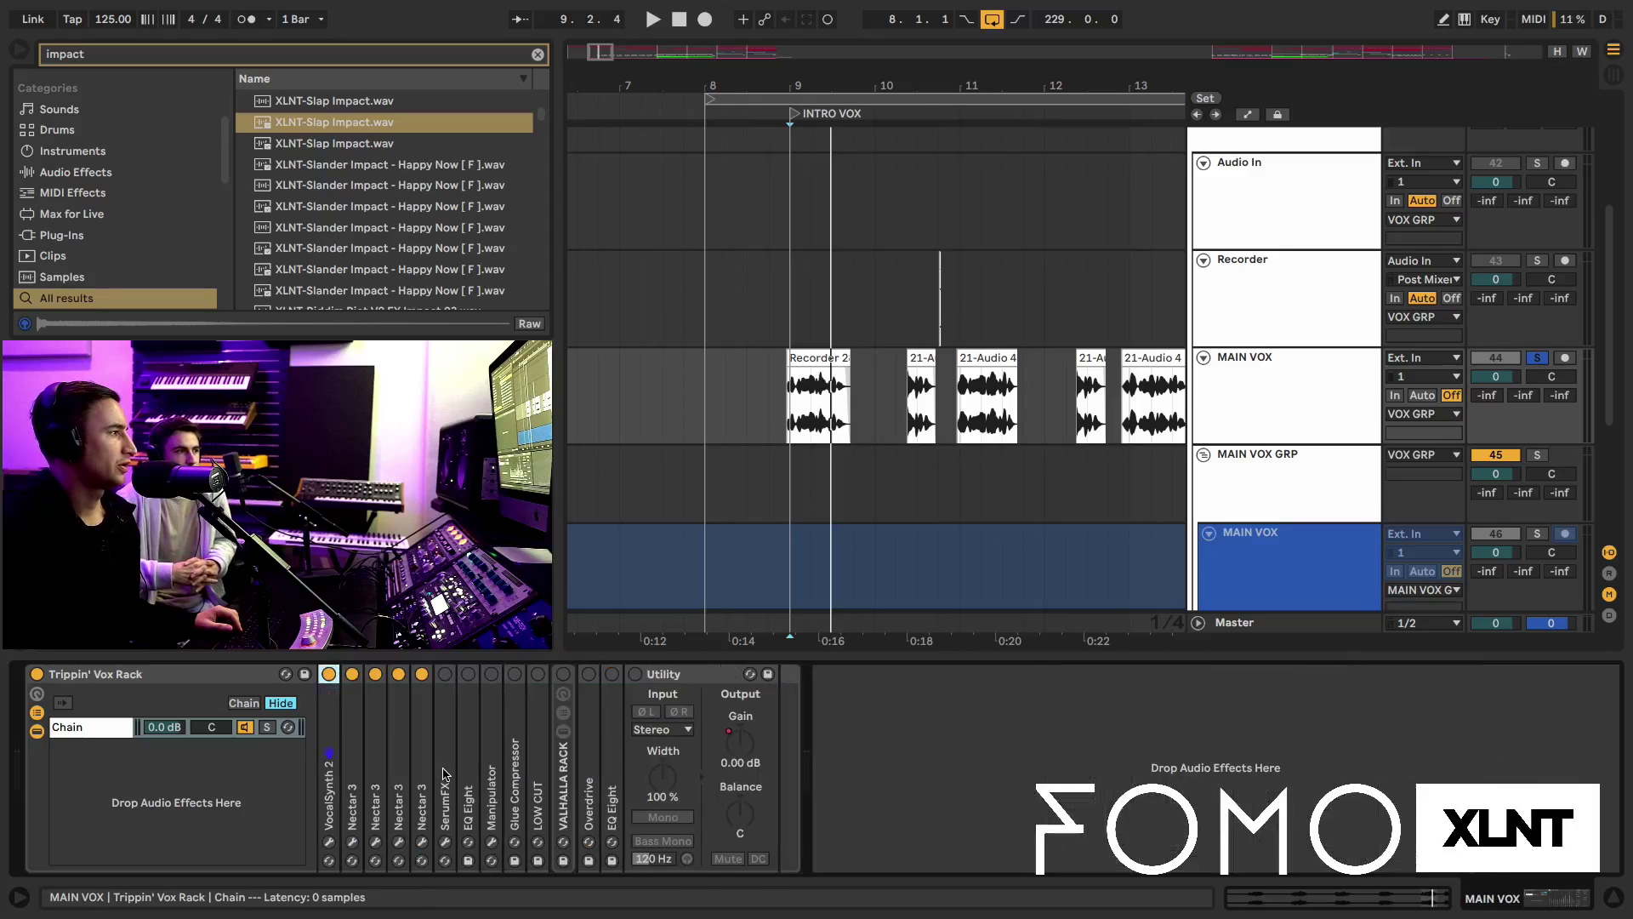
Switch on SerumFX, examine its Hyper/Dimension effect in the editor, then close the editor and fold the device
double_click(443, 776)
click(481, 674)
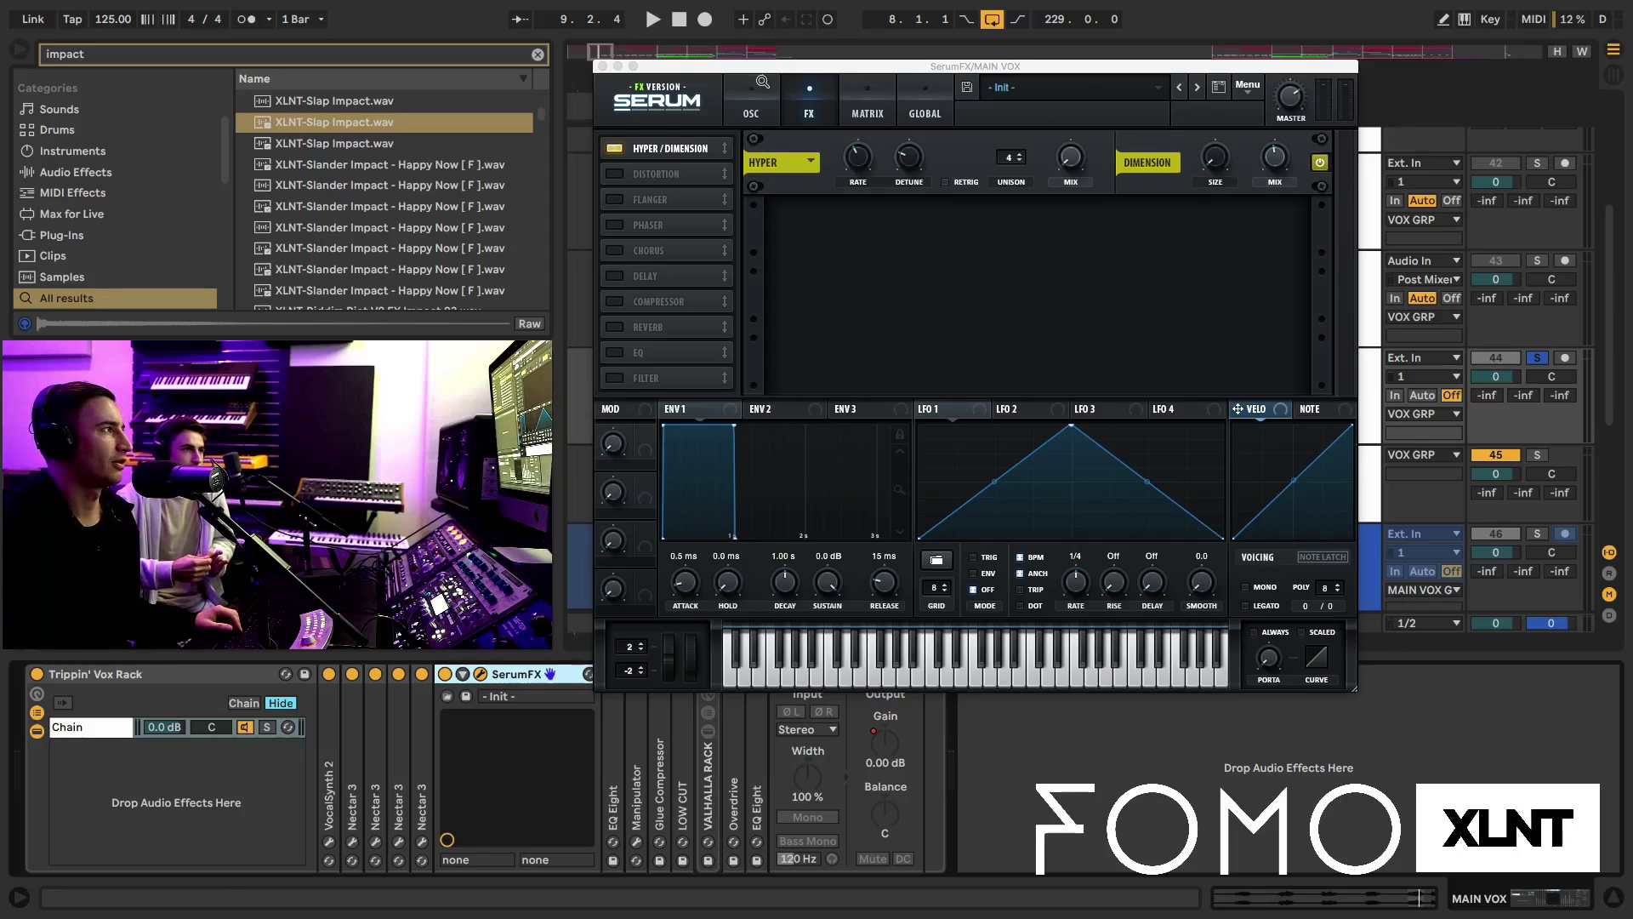
mouse_move(630, 85)
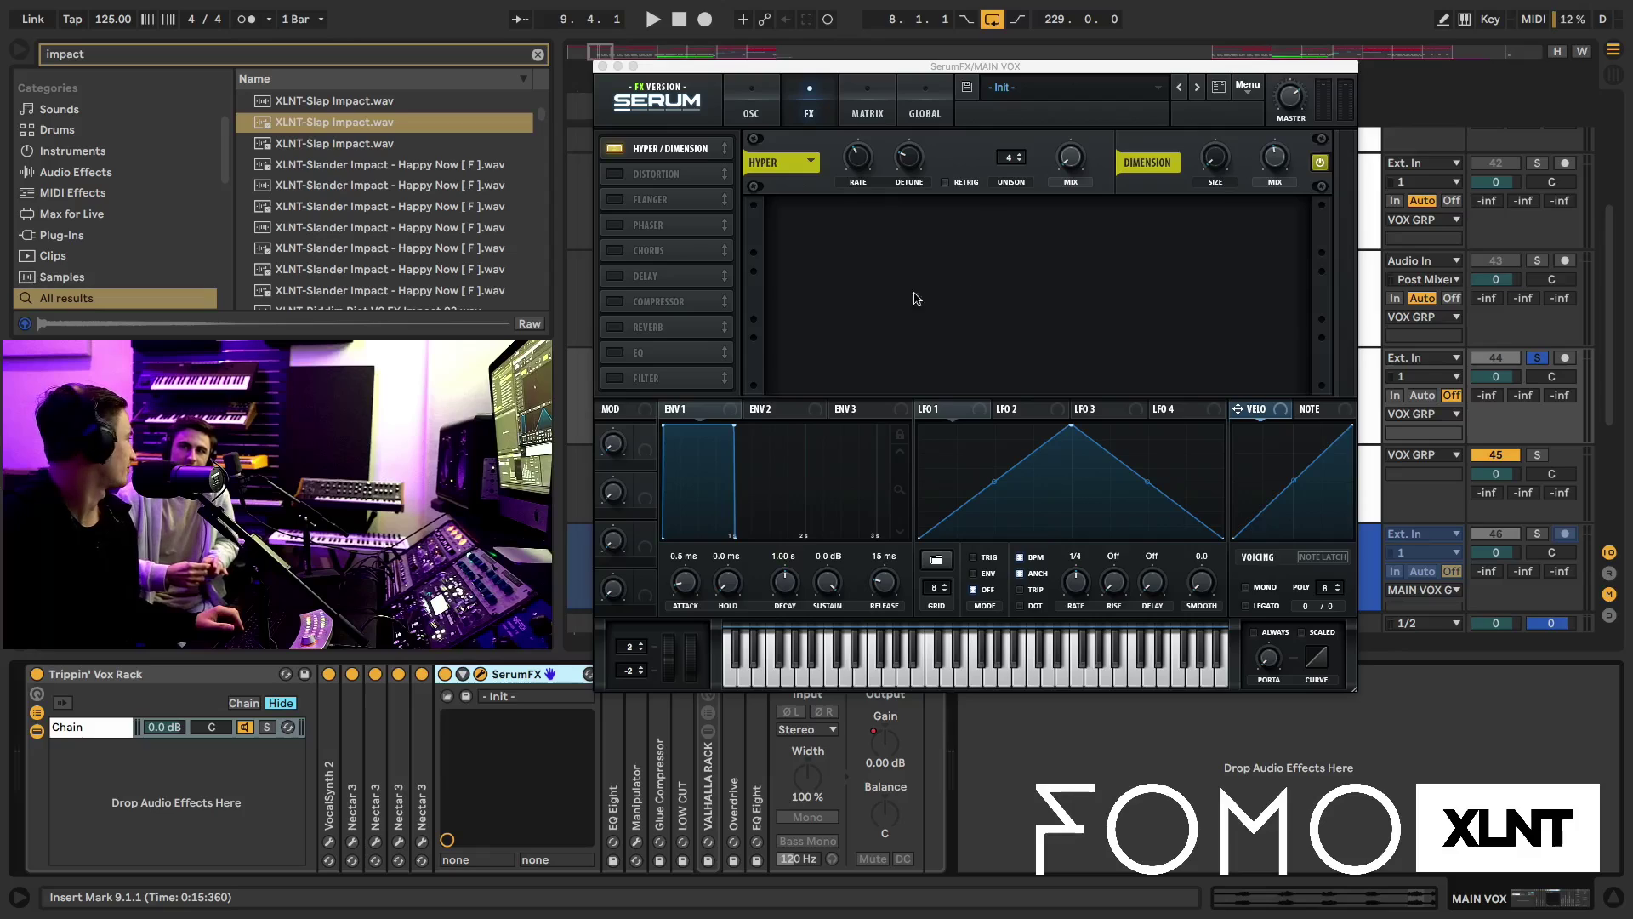
click(601, 66)
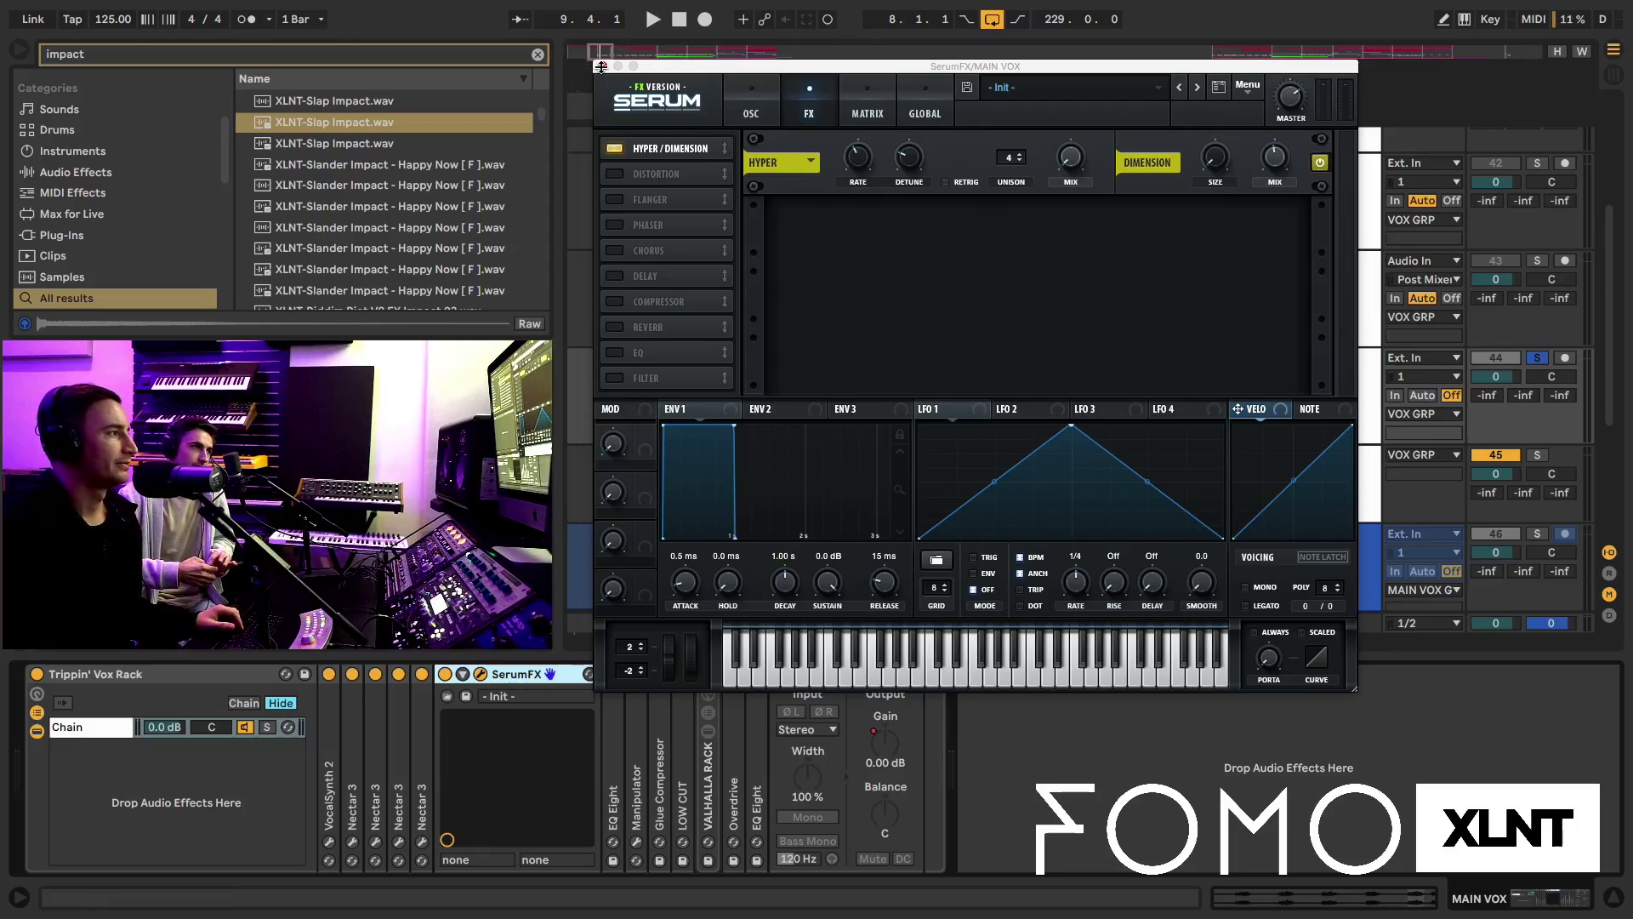
double_click(531, 676)
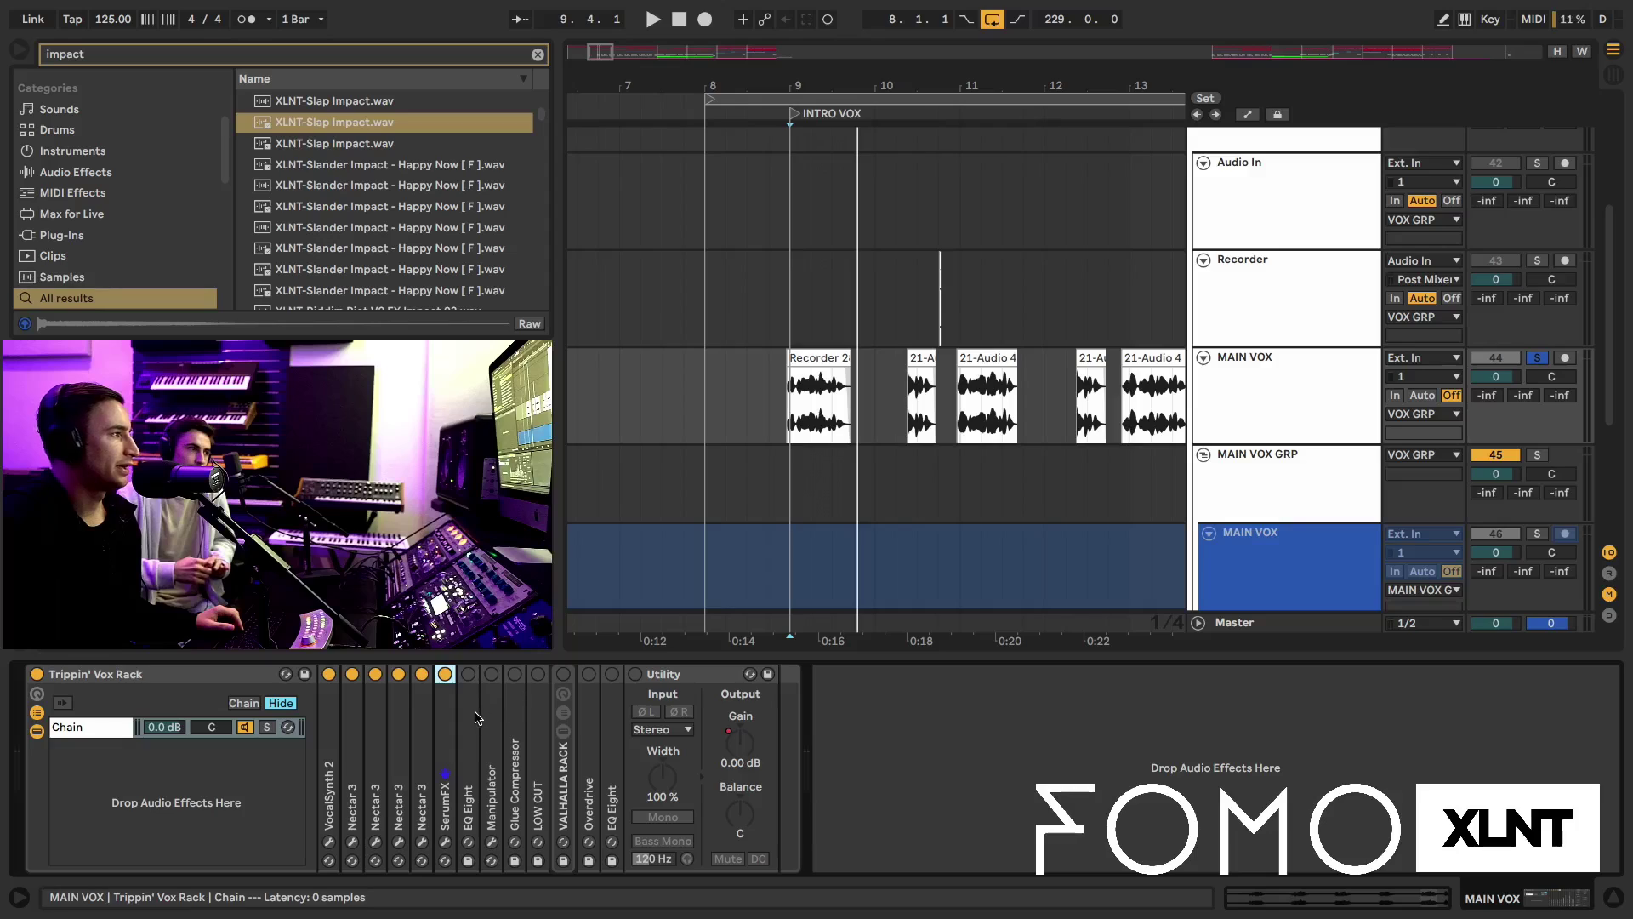
Switch on EQ Eight and Manipulator after SerumFX, examine the EQ curve and Manipulator's editor, and close the editor
double_click(468, 687)
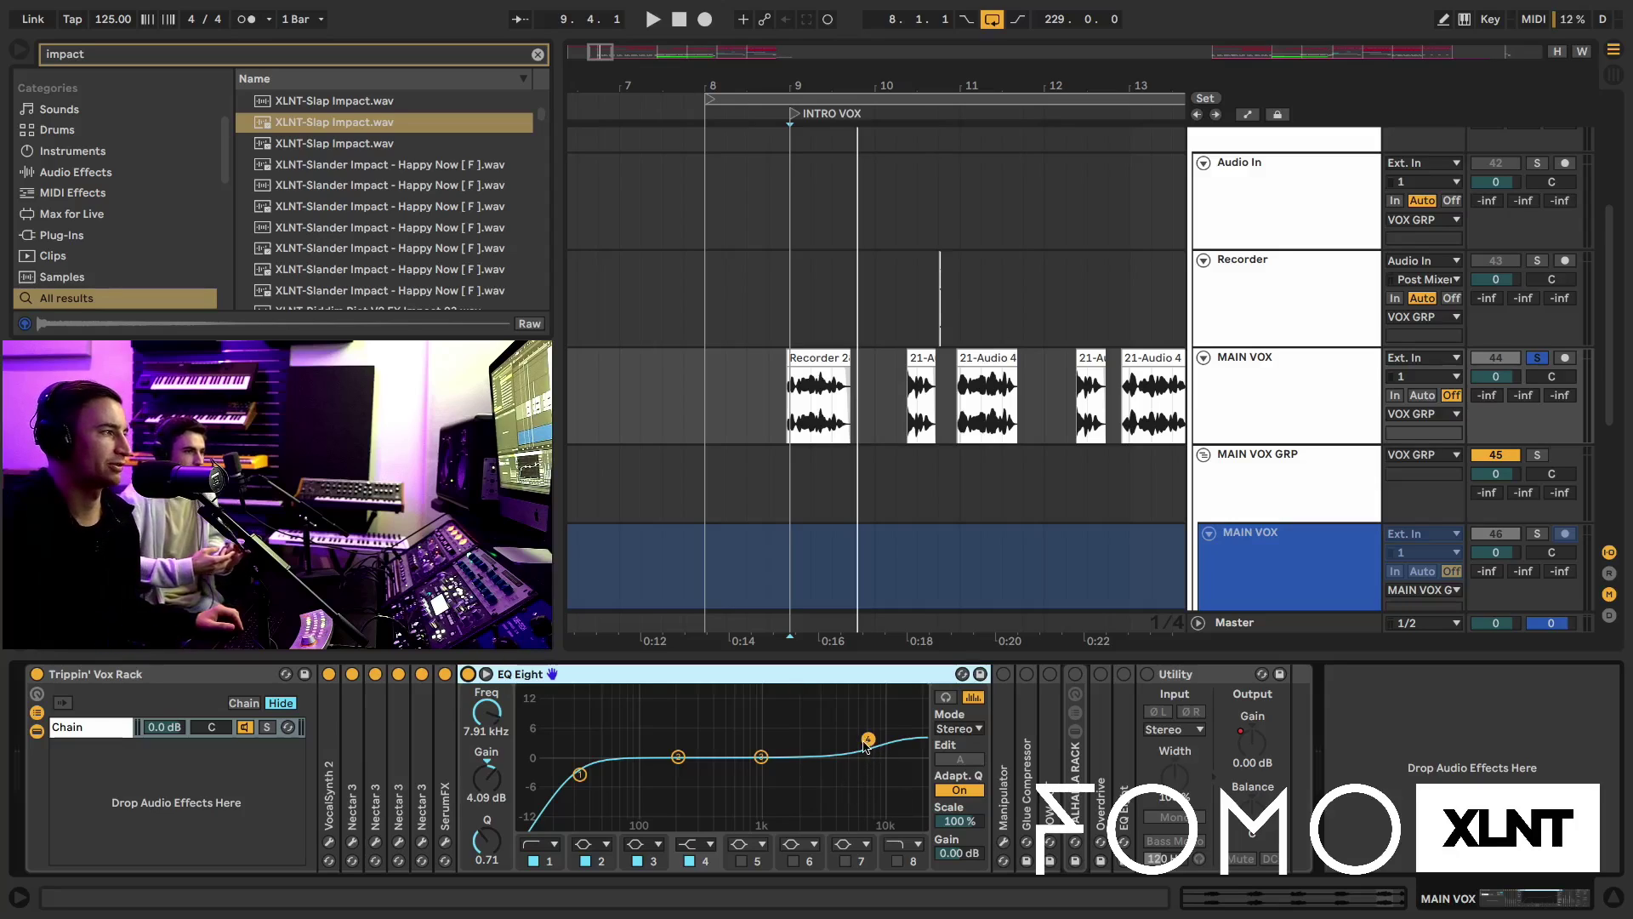
double_click(645, 682)
double_click(493, 689)
click(527, 674)
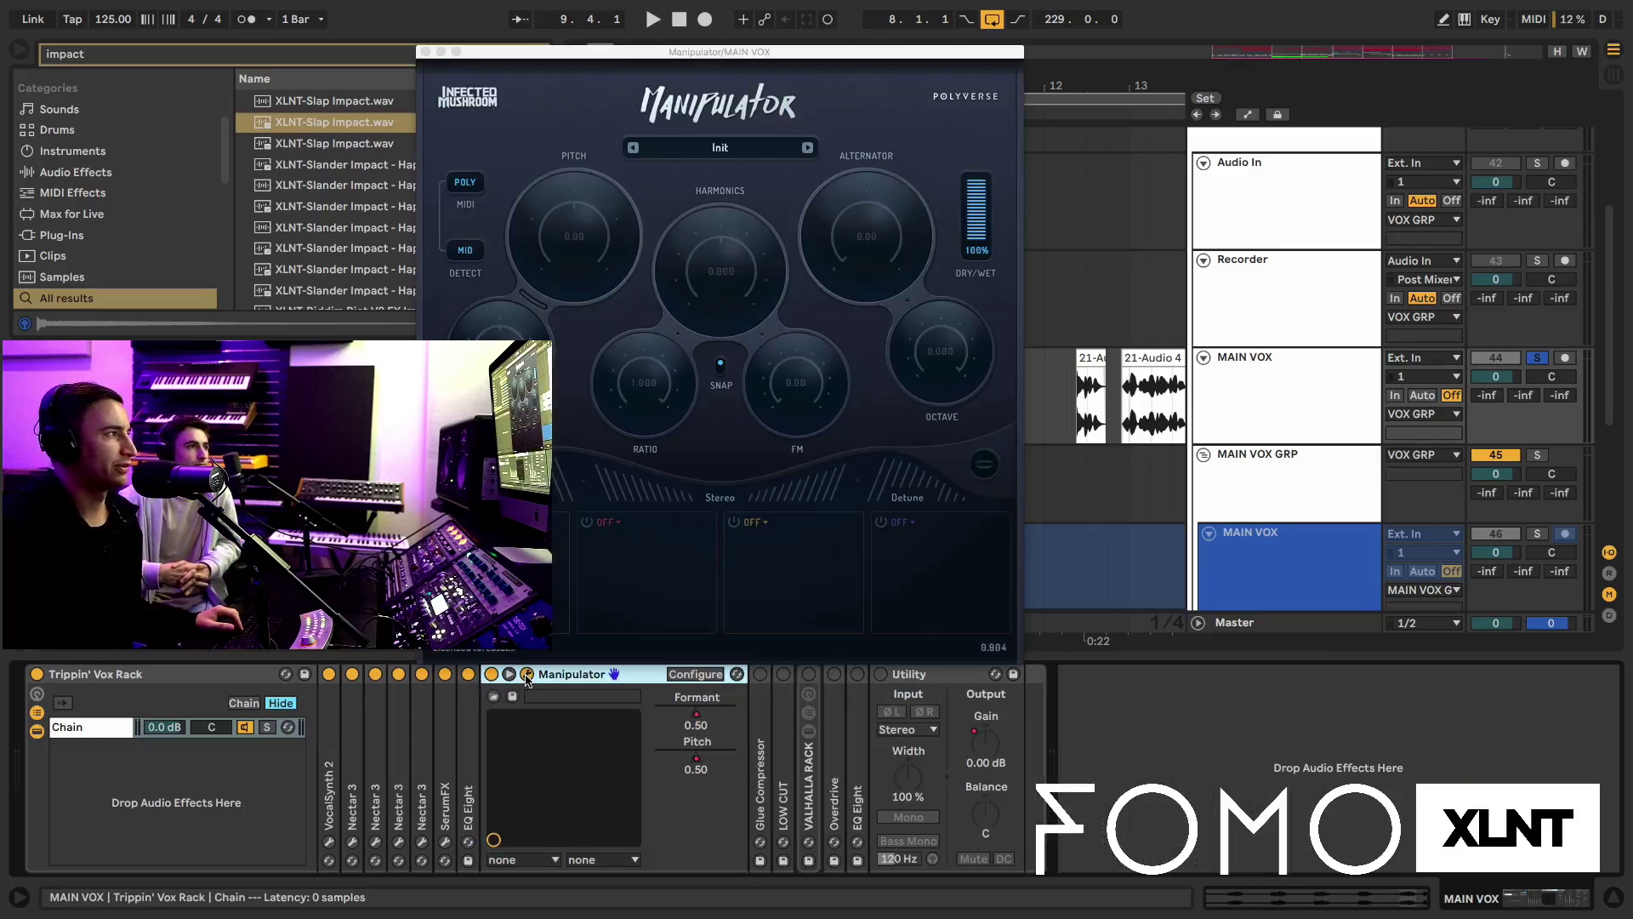
drag(772, 55, 971, 75)
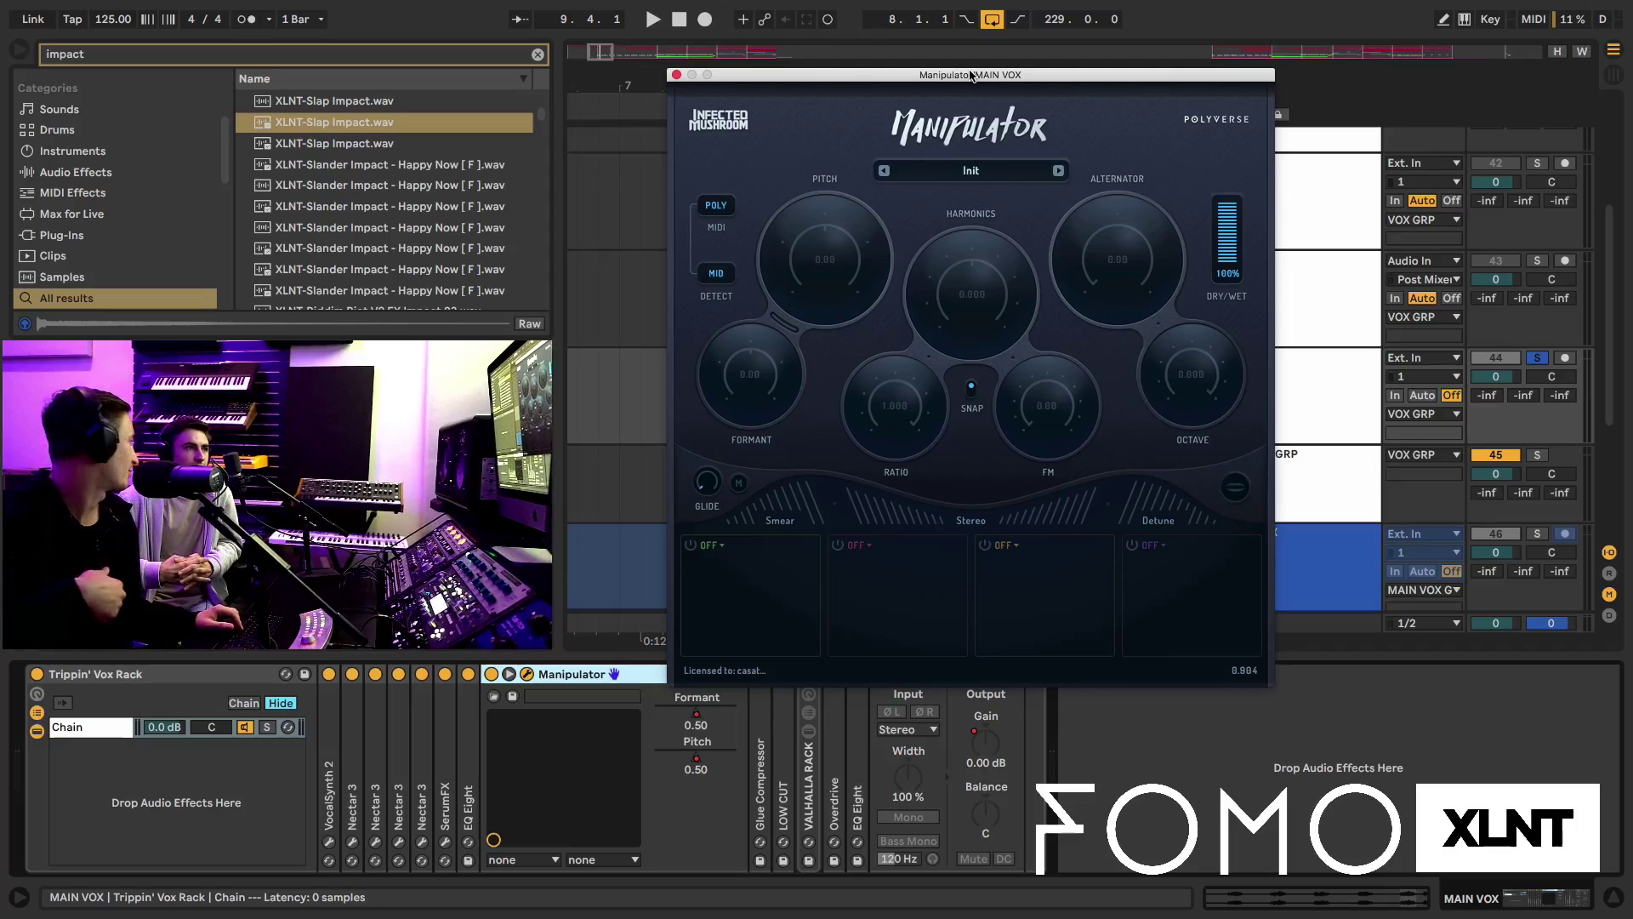
click(677, 76)
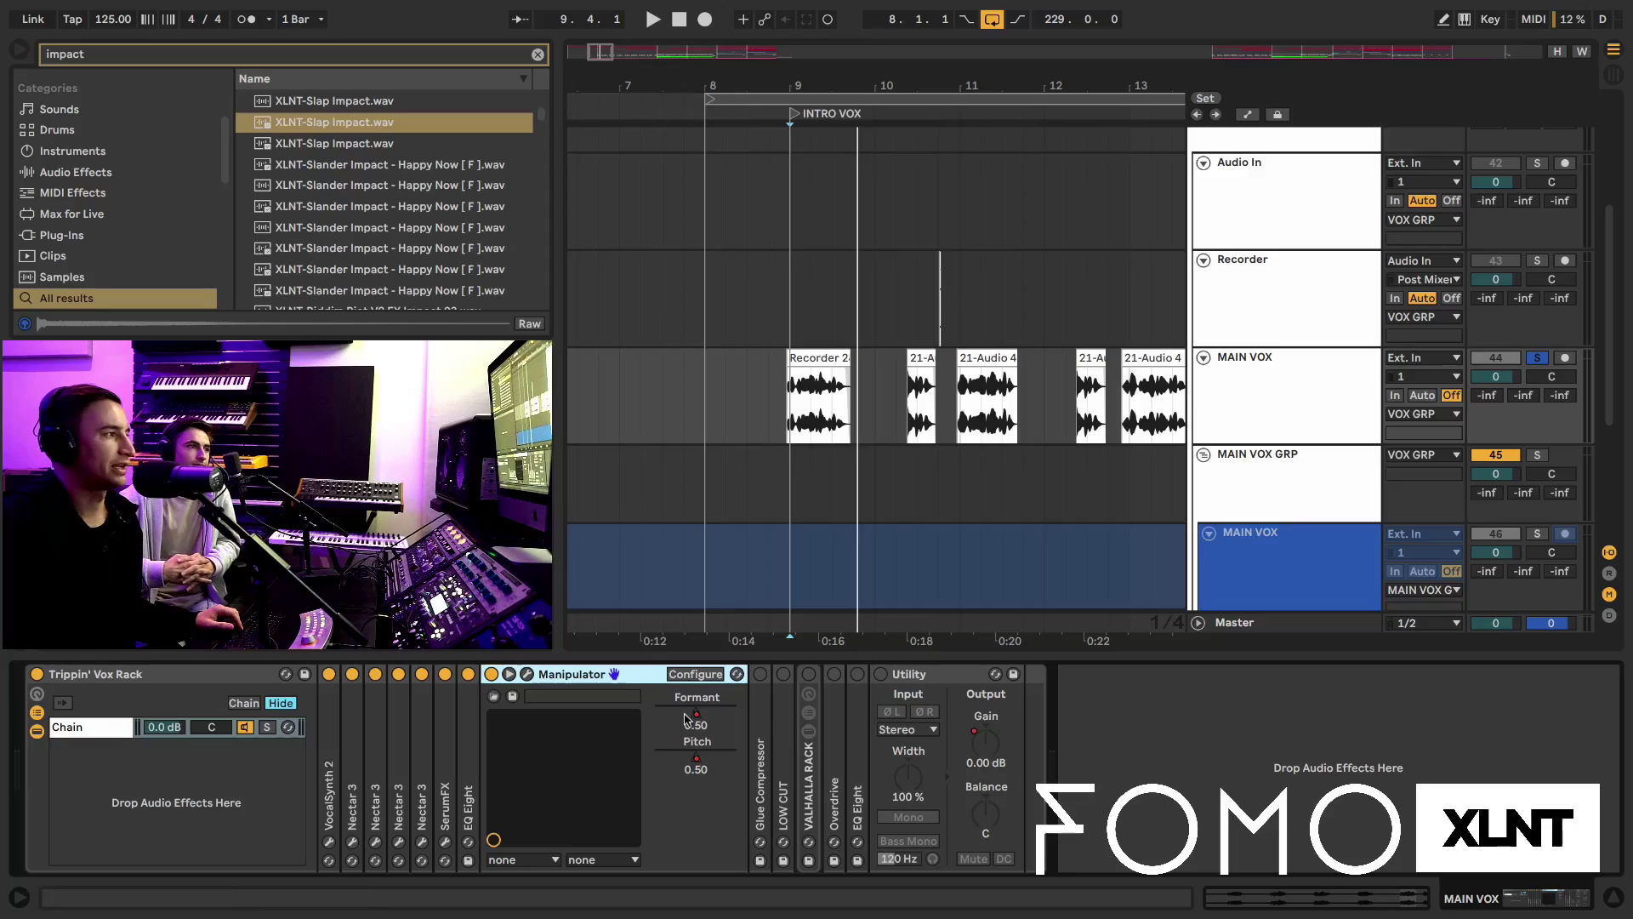
Unfold and switch on the Glue Compressor and the LOW CUT EQ
double_click(760, 777)
click(760, 675)
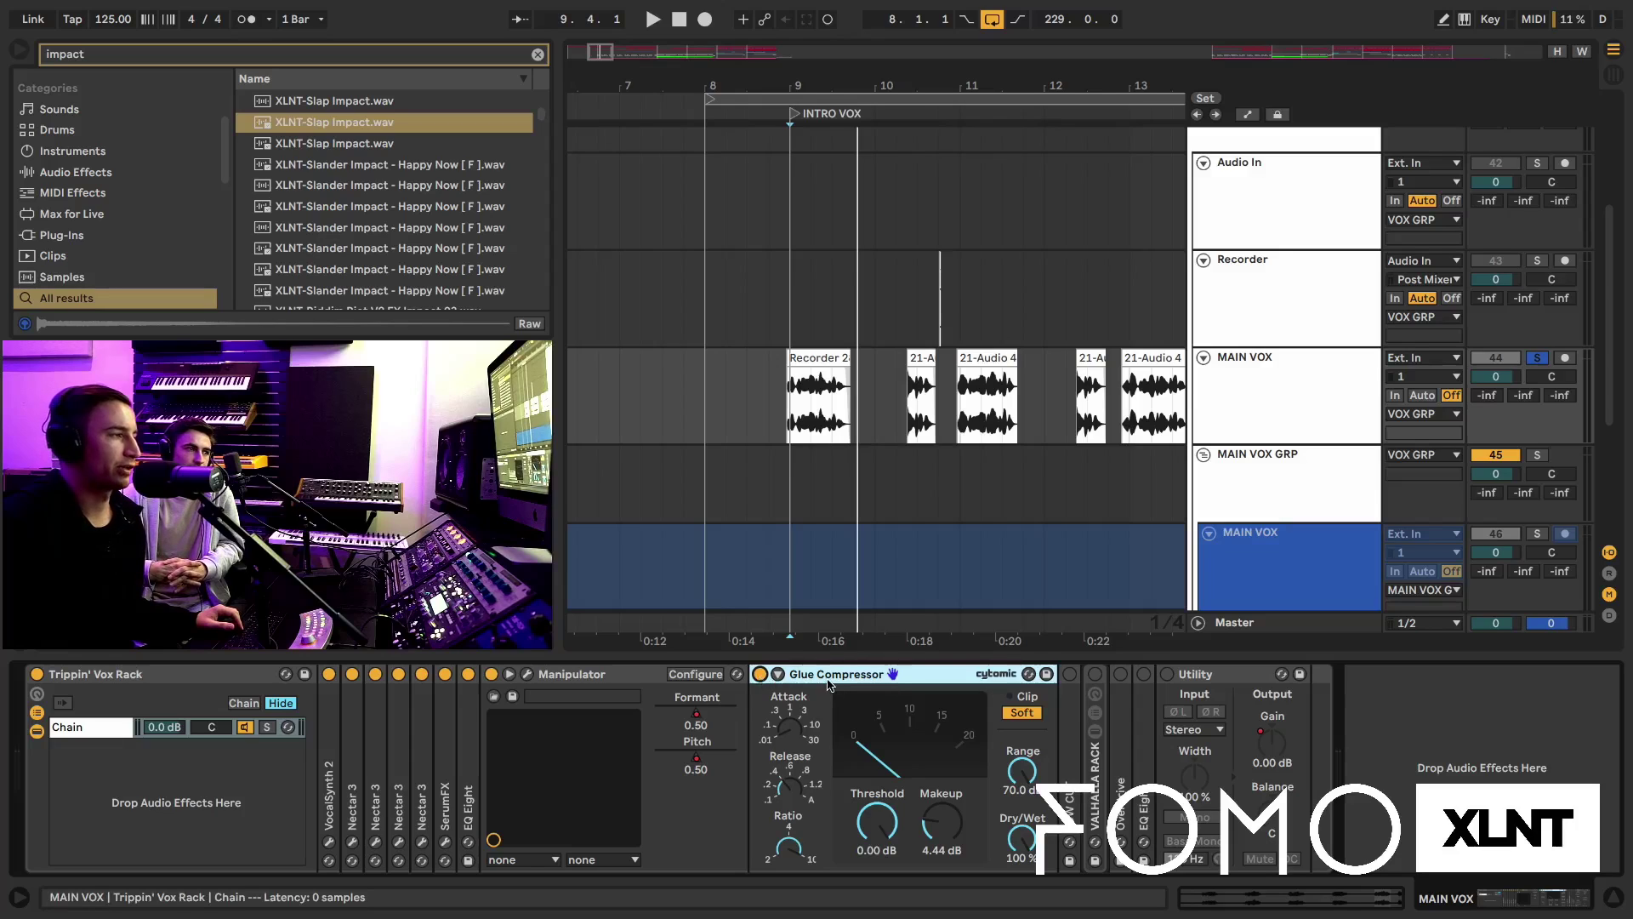
double_click(1074, 795)
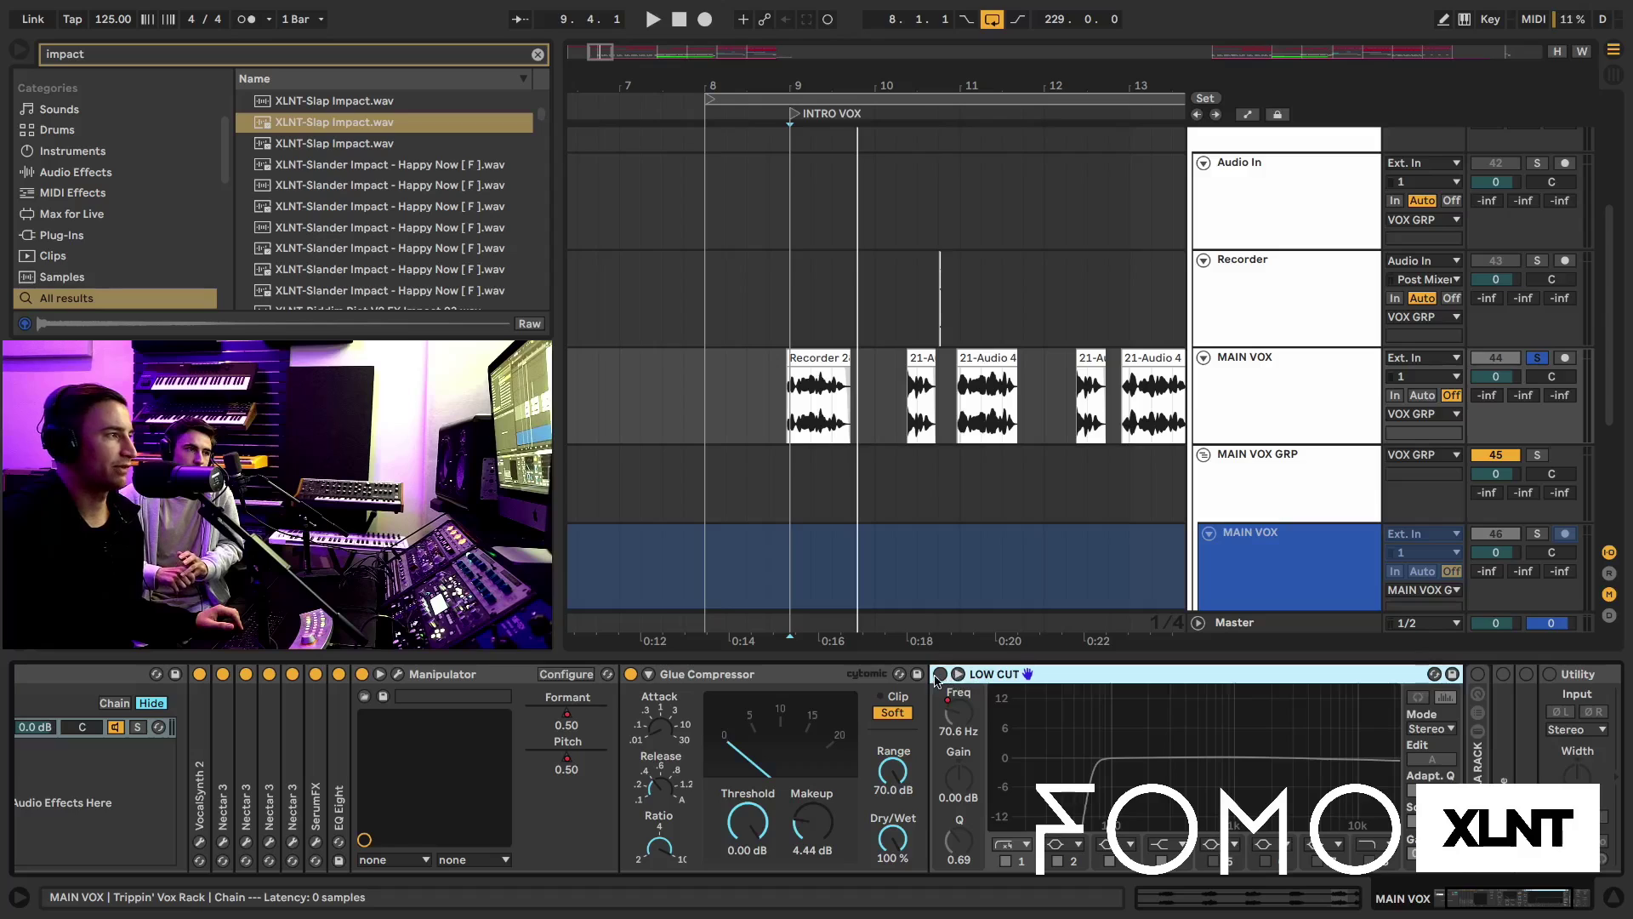
click(939, 675)
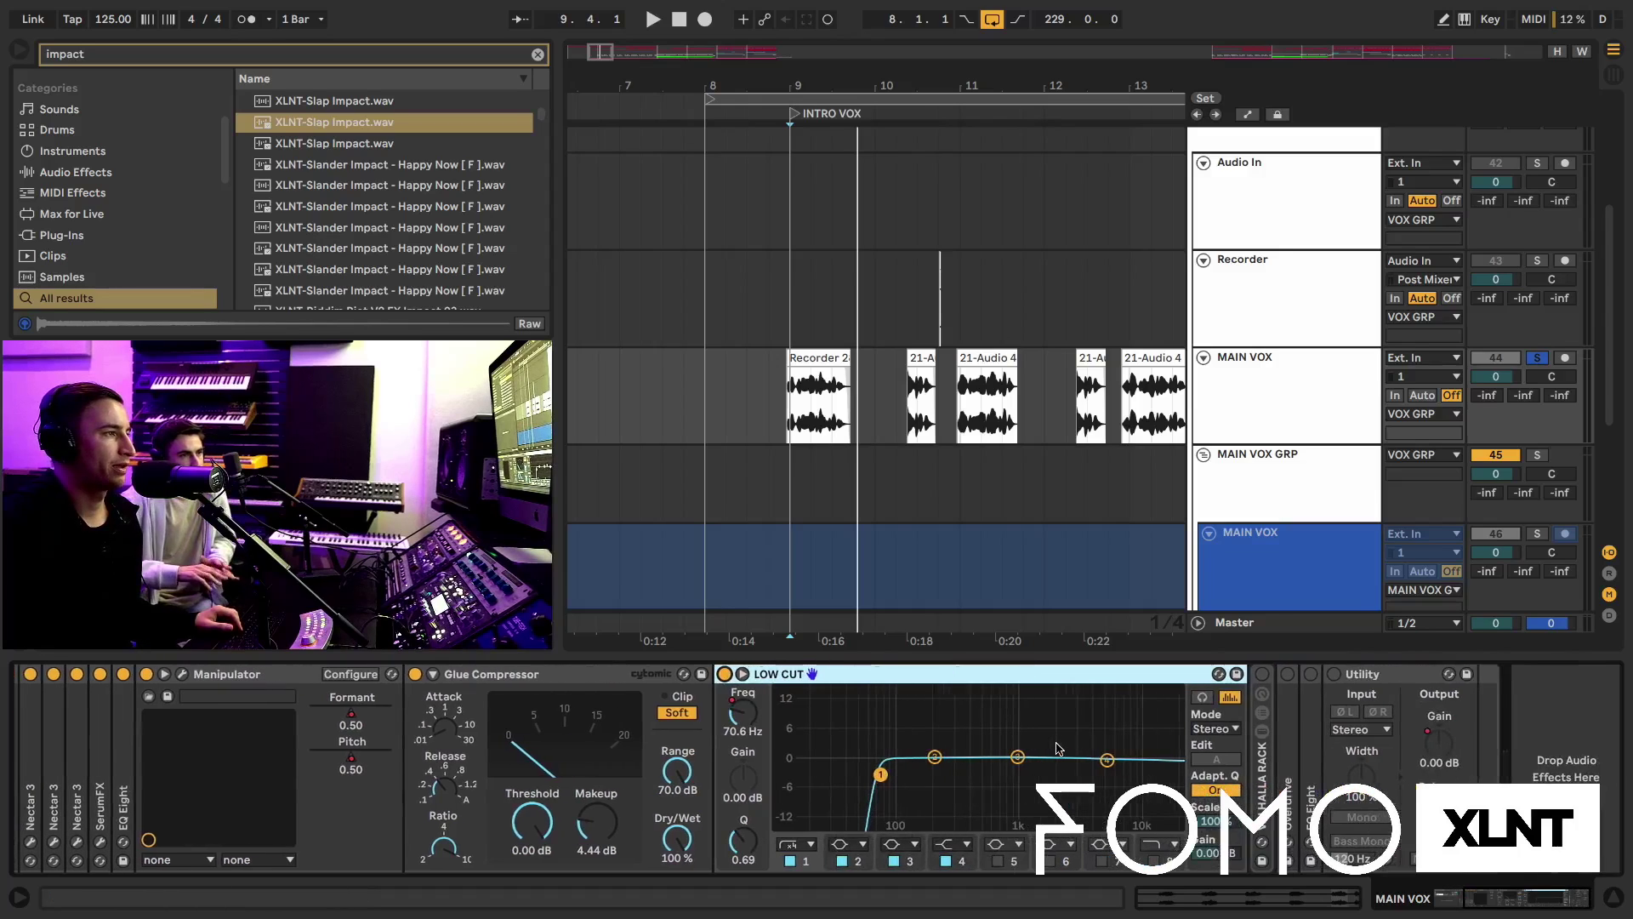
Unfold and switch on the VALHALLA RACK and display its DRY chain
double_click(1262, 766)
scroll(1112, 681, right, 1)
click(996, 676)
scroll(945, 679, right, 4)
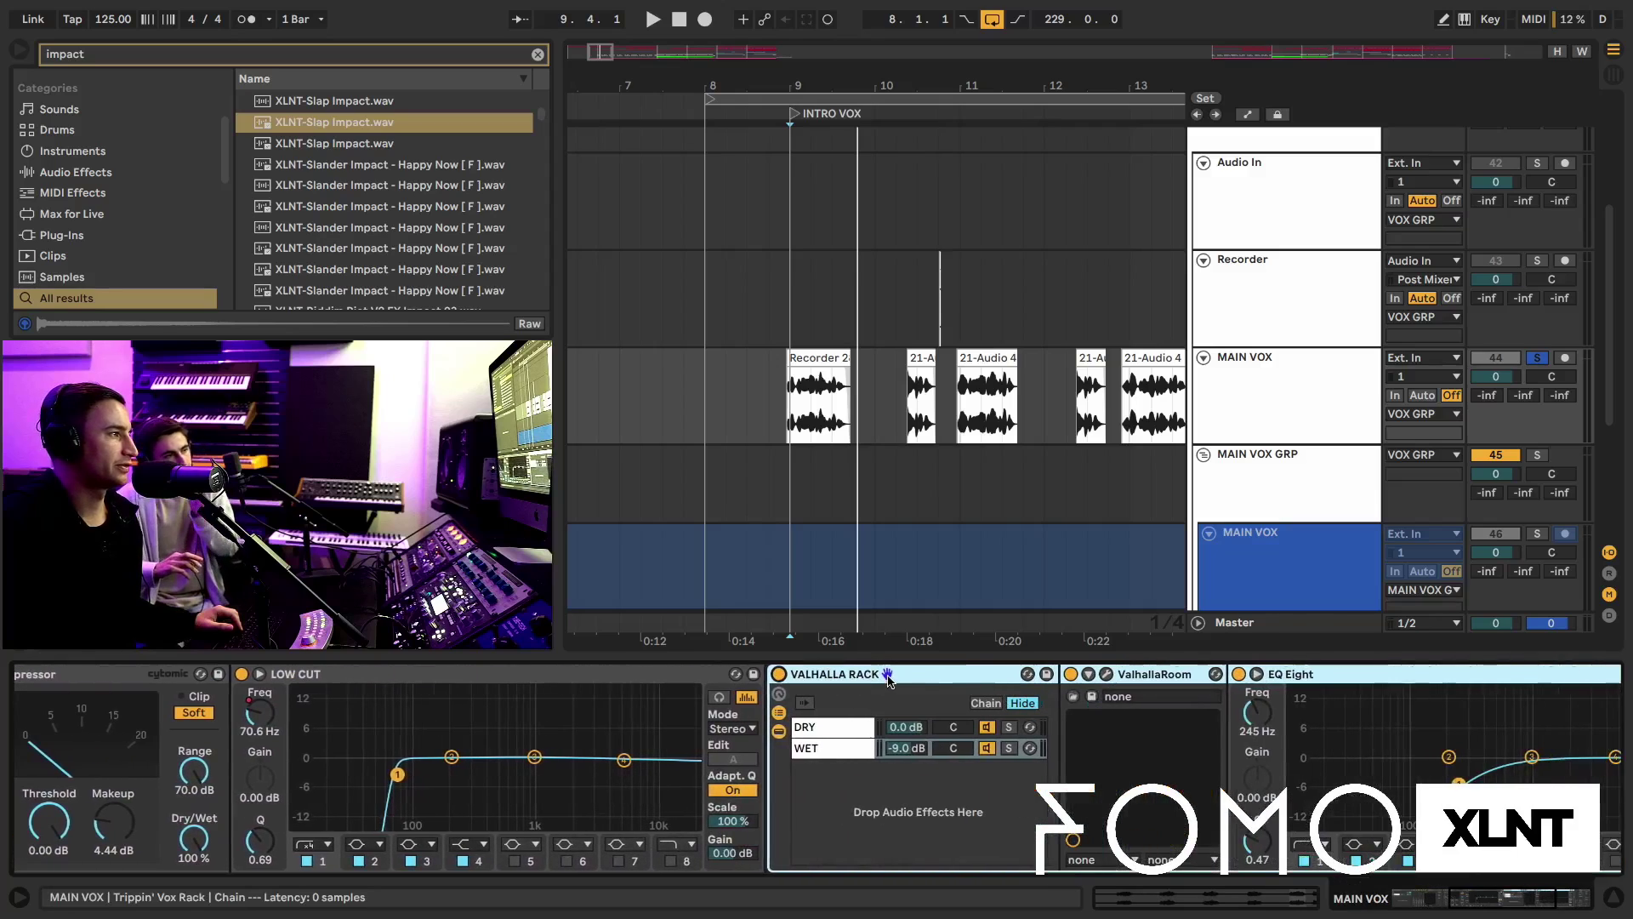
scroll(887, 678, right, 1)
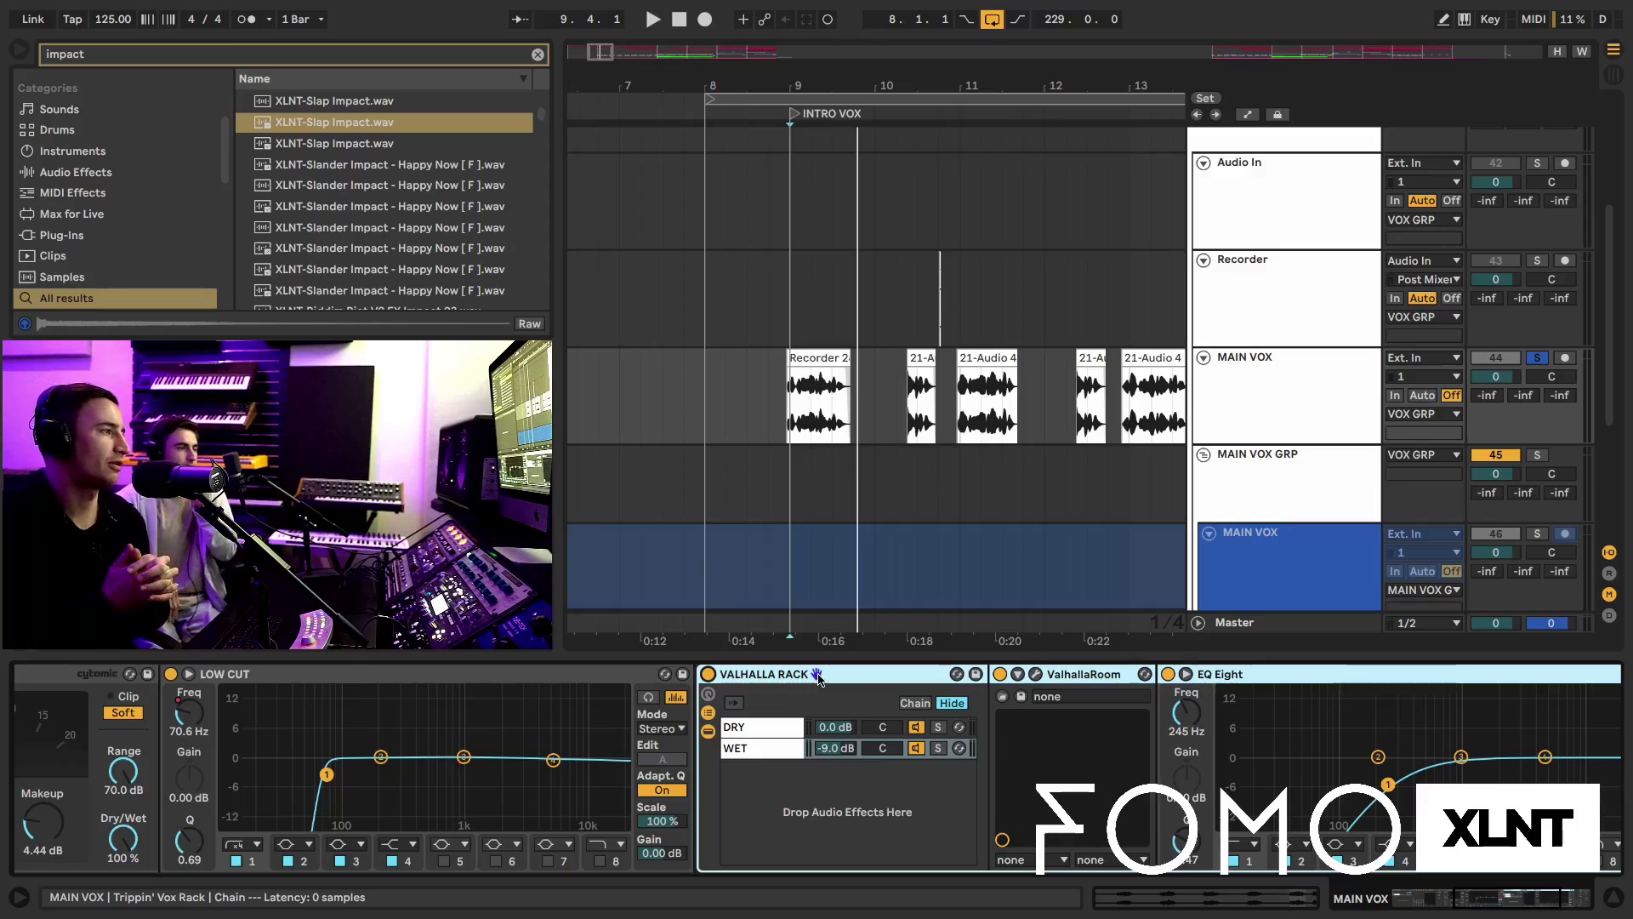
click(760, 728)
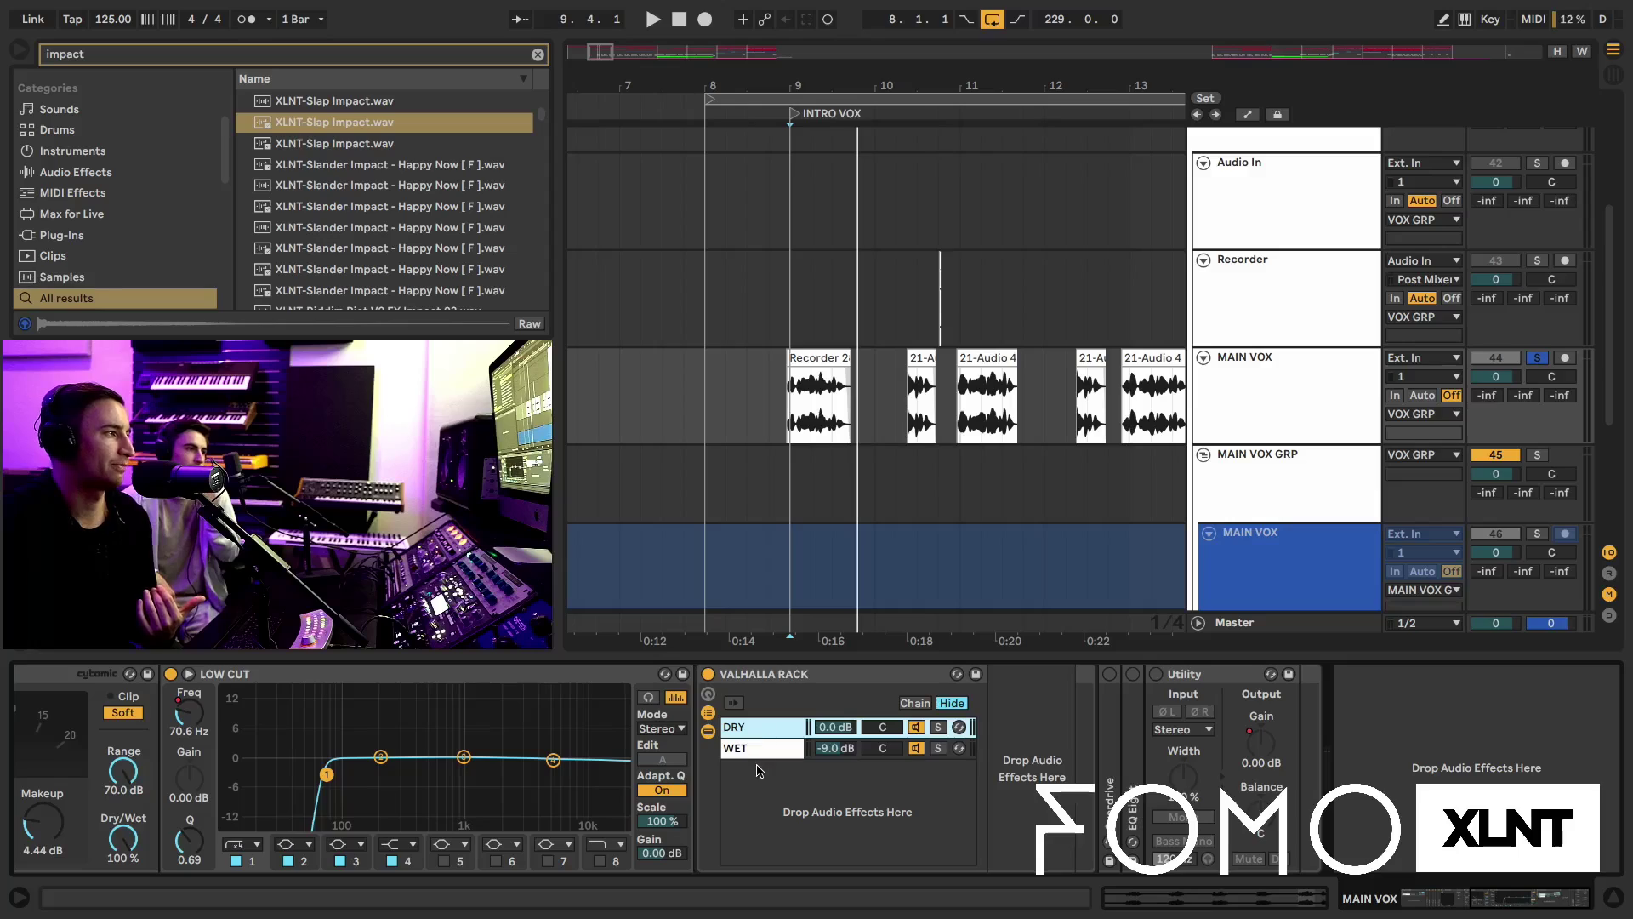
Create an extra chain below WET in the VALHALLA RACK and delete it again
right_click(781, 787)
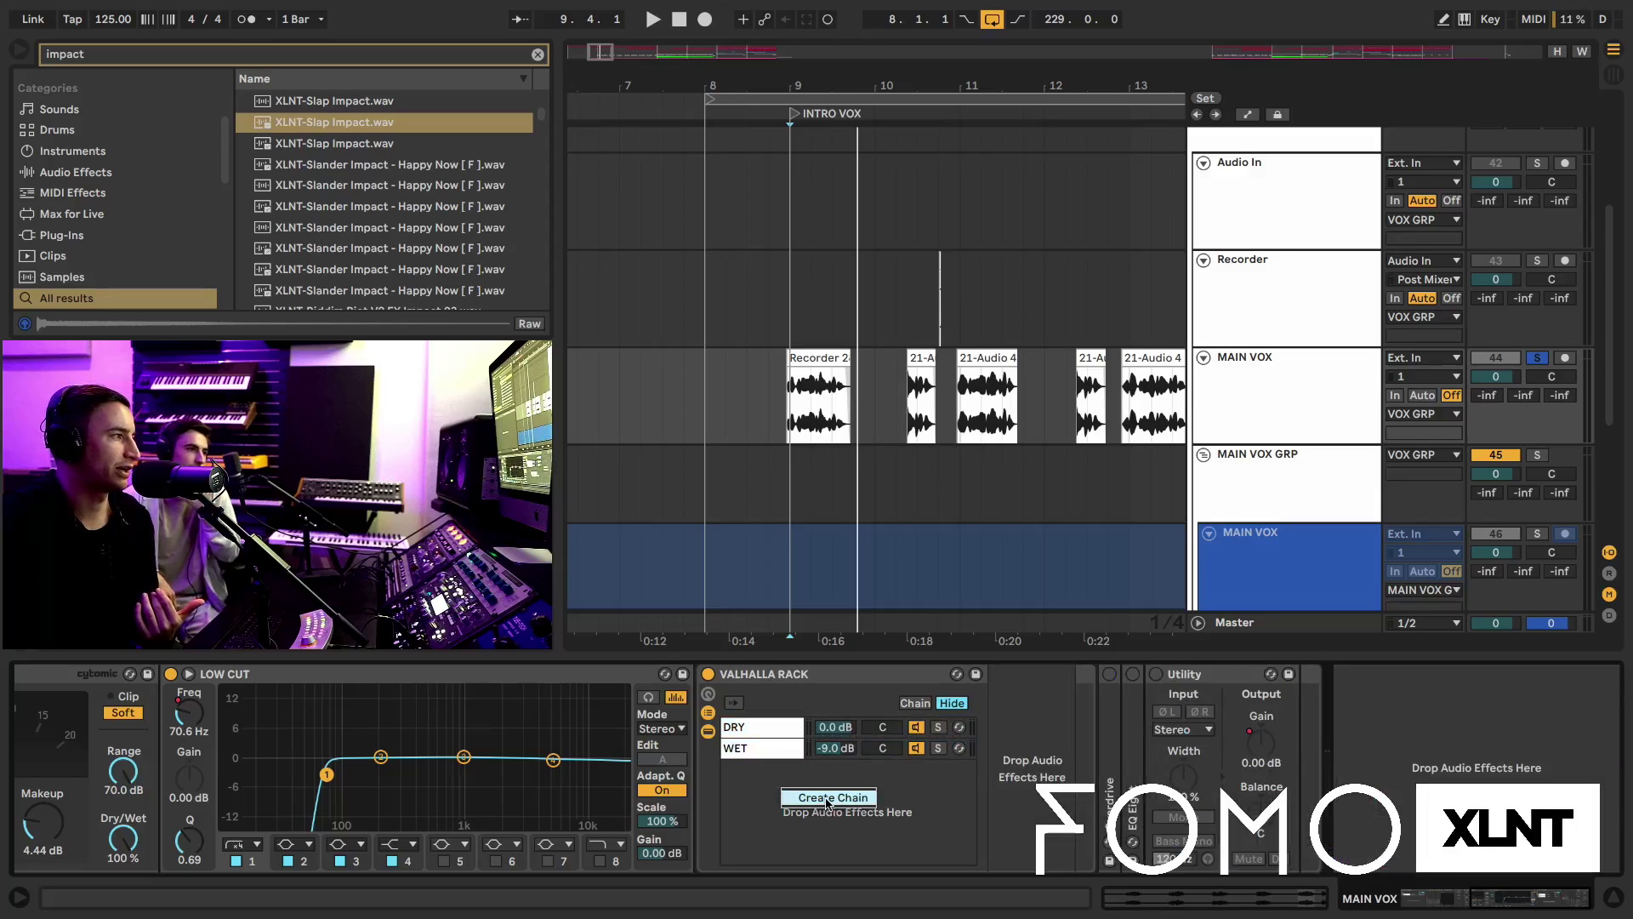
click(827, 800)
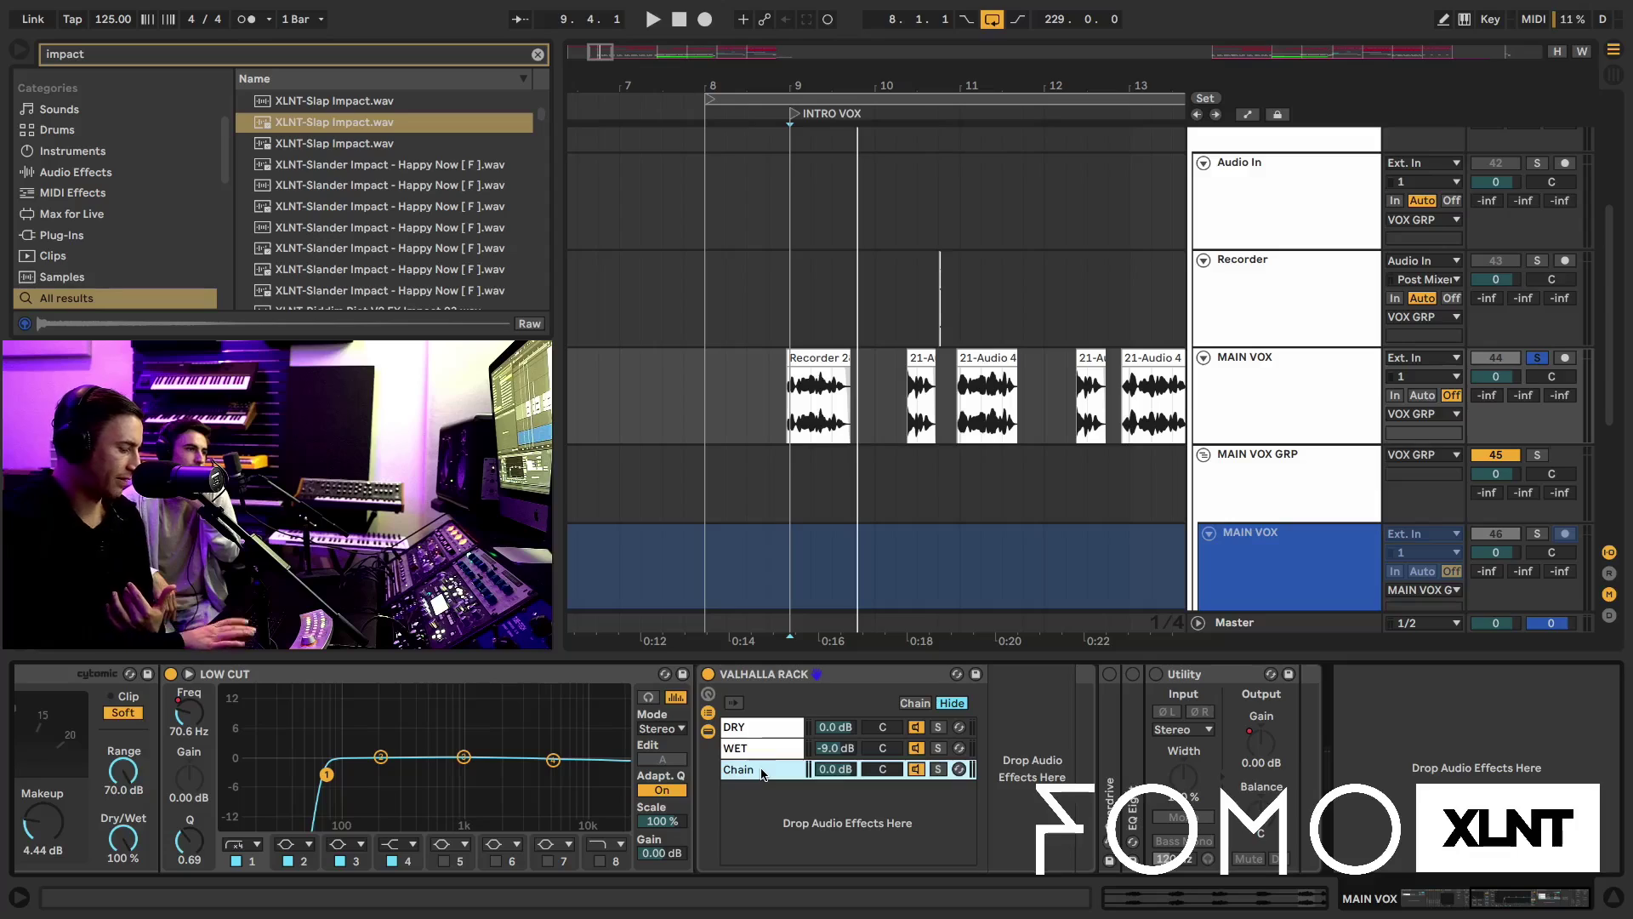
key(Delete)
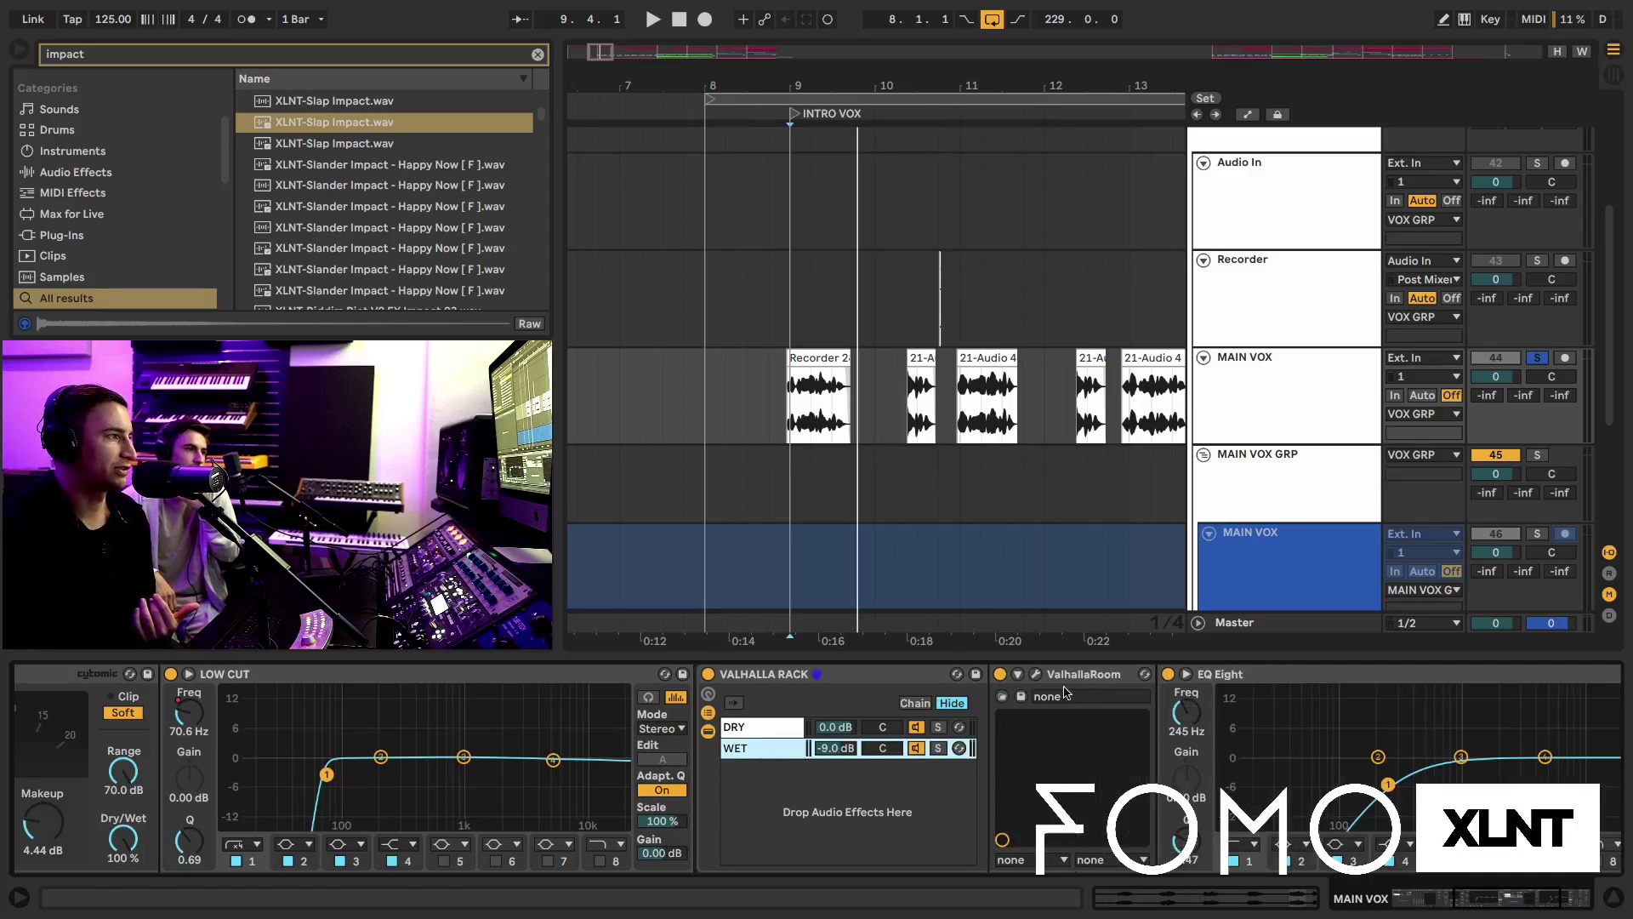
Open the WET chain's ValhallaRoom editor, examine the reverb settings, and solo the WET chain
click(1039, 677)
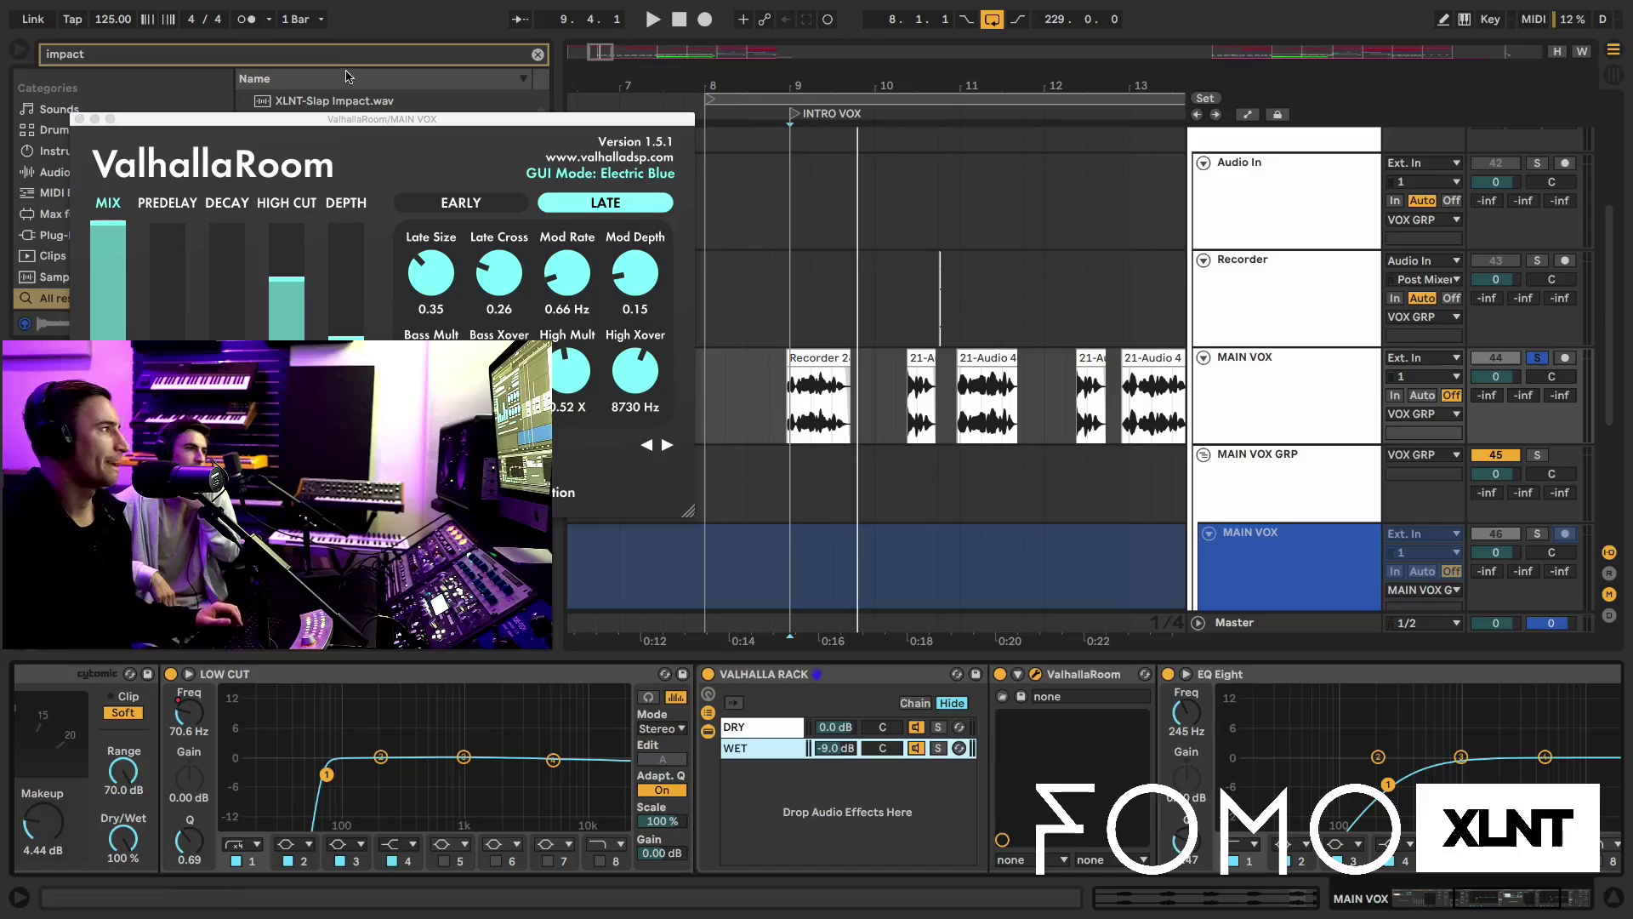
drag(374, 122, 884, 162)
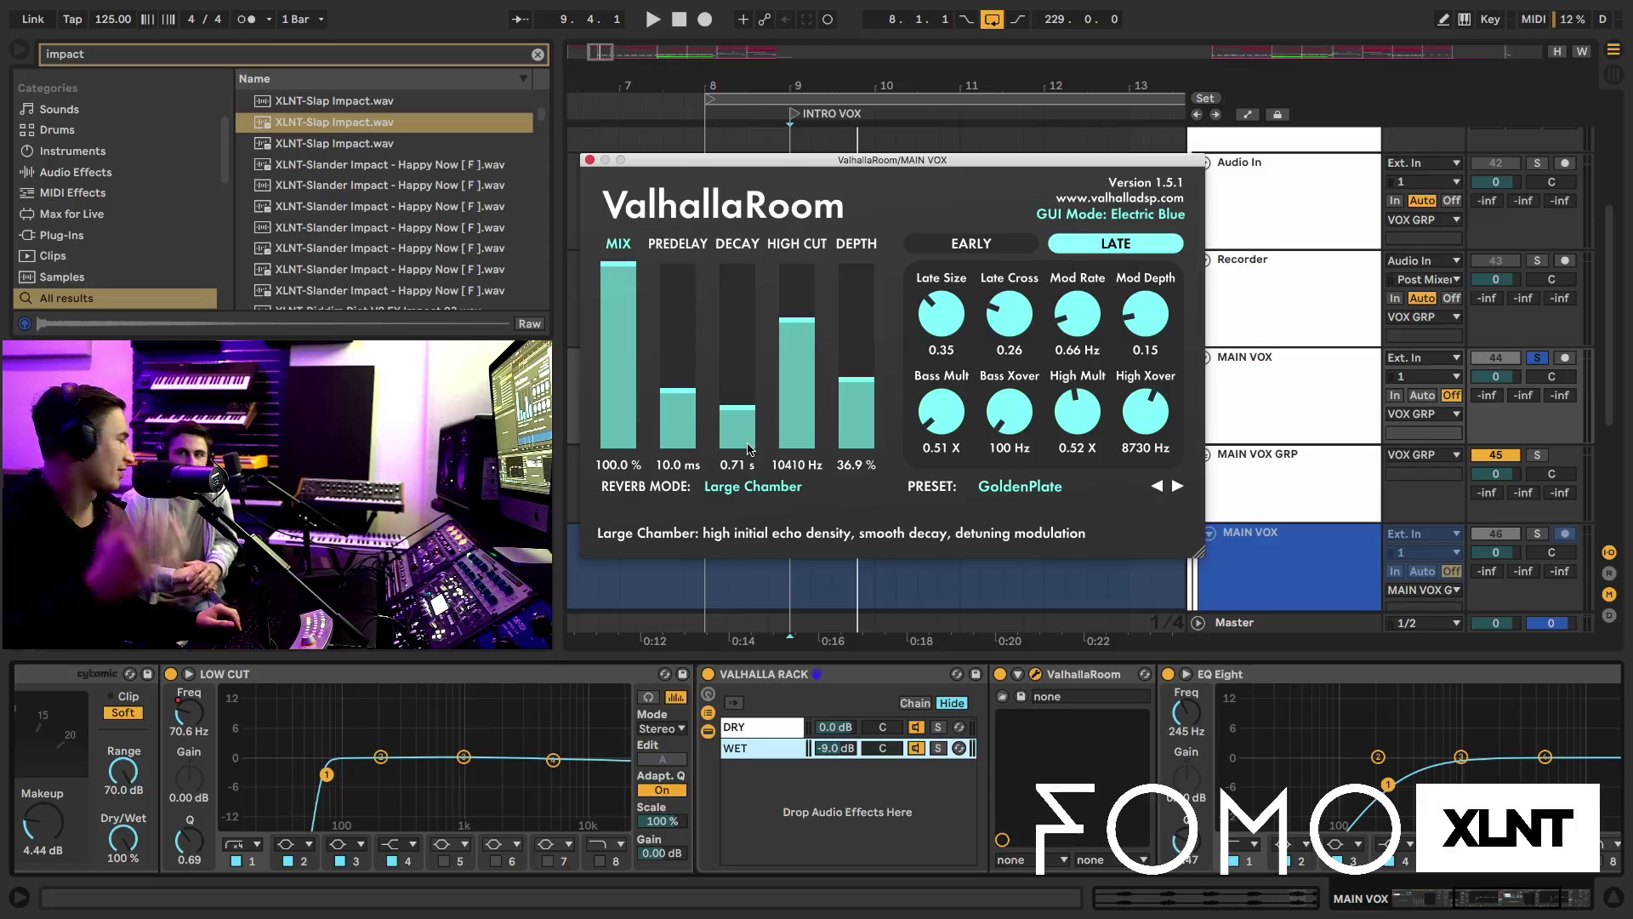
click(943, 756)
click(941, 752)
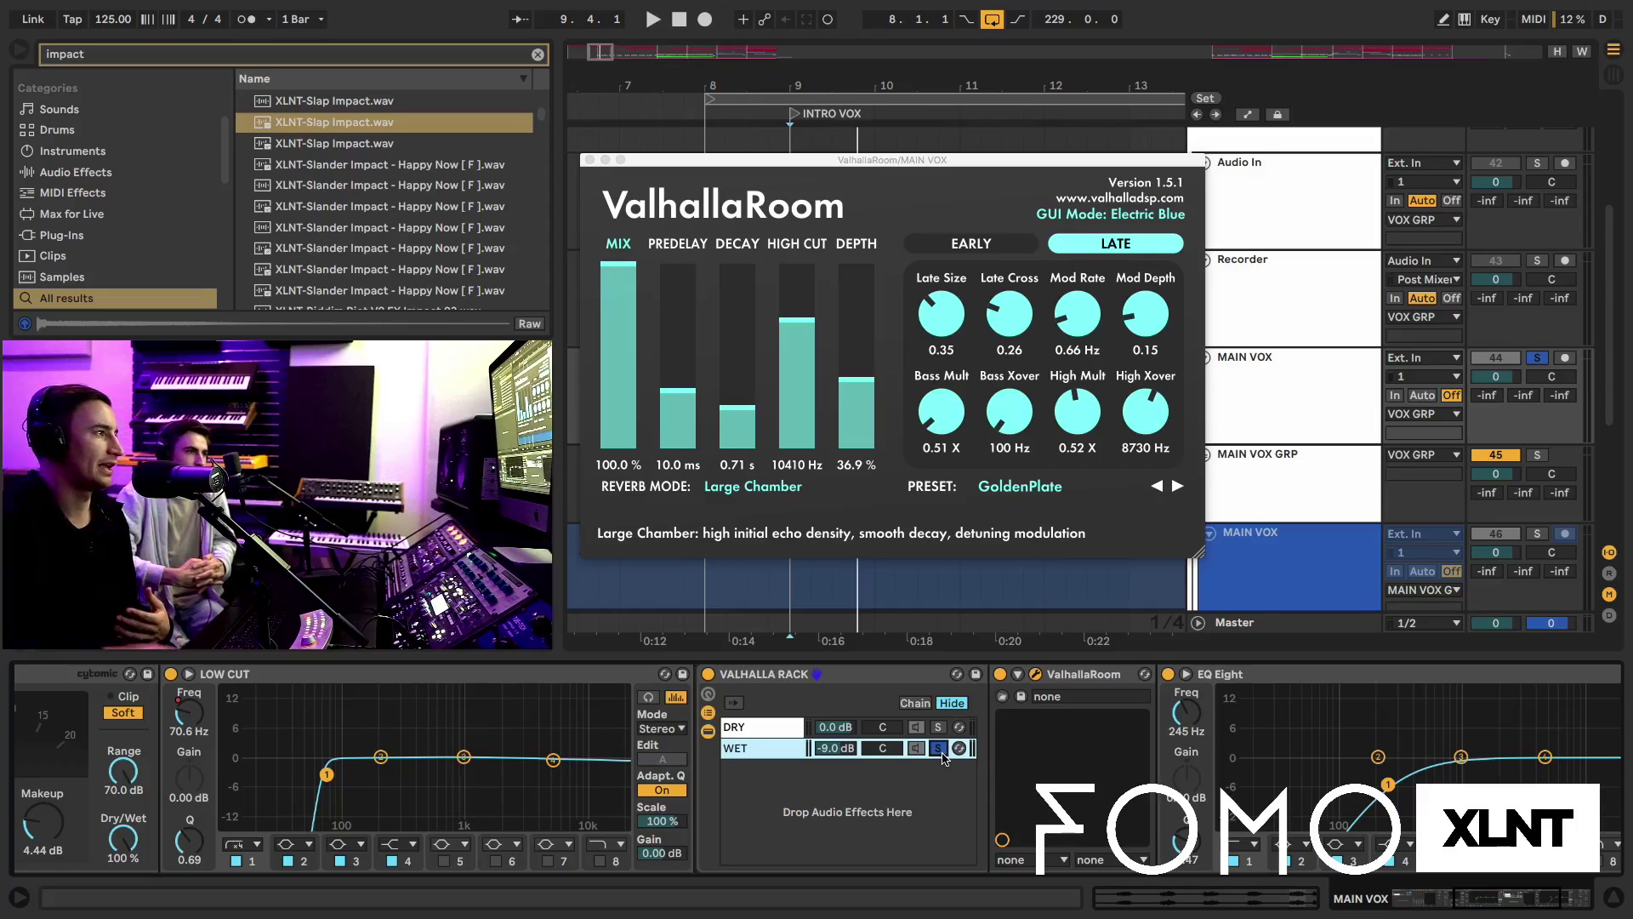
Play the vocal with the WET chain soloed, and play it again with the solo off
scroll(943, 757, right, 5)
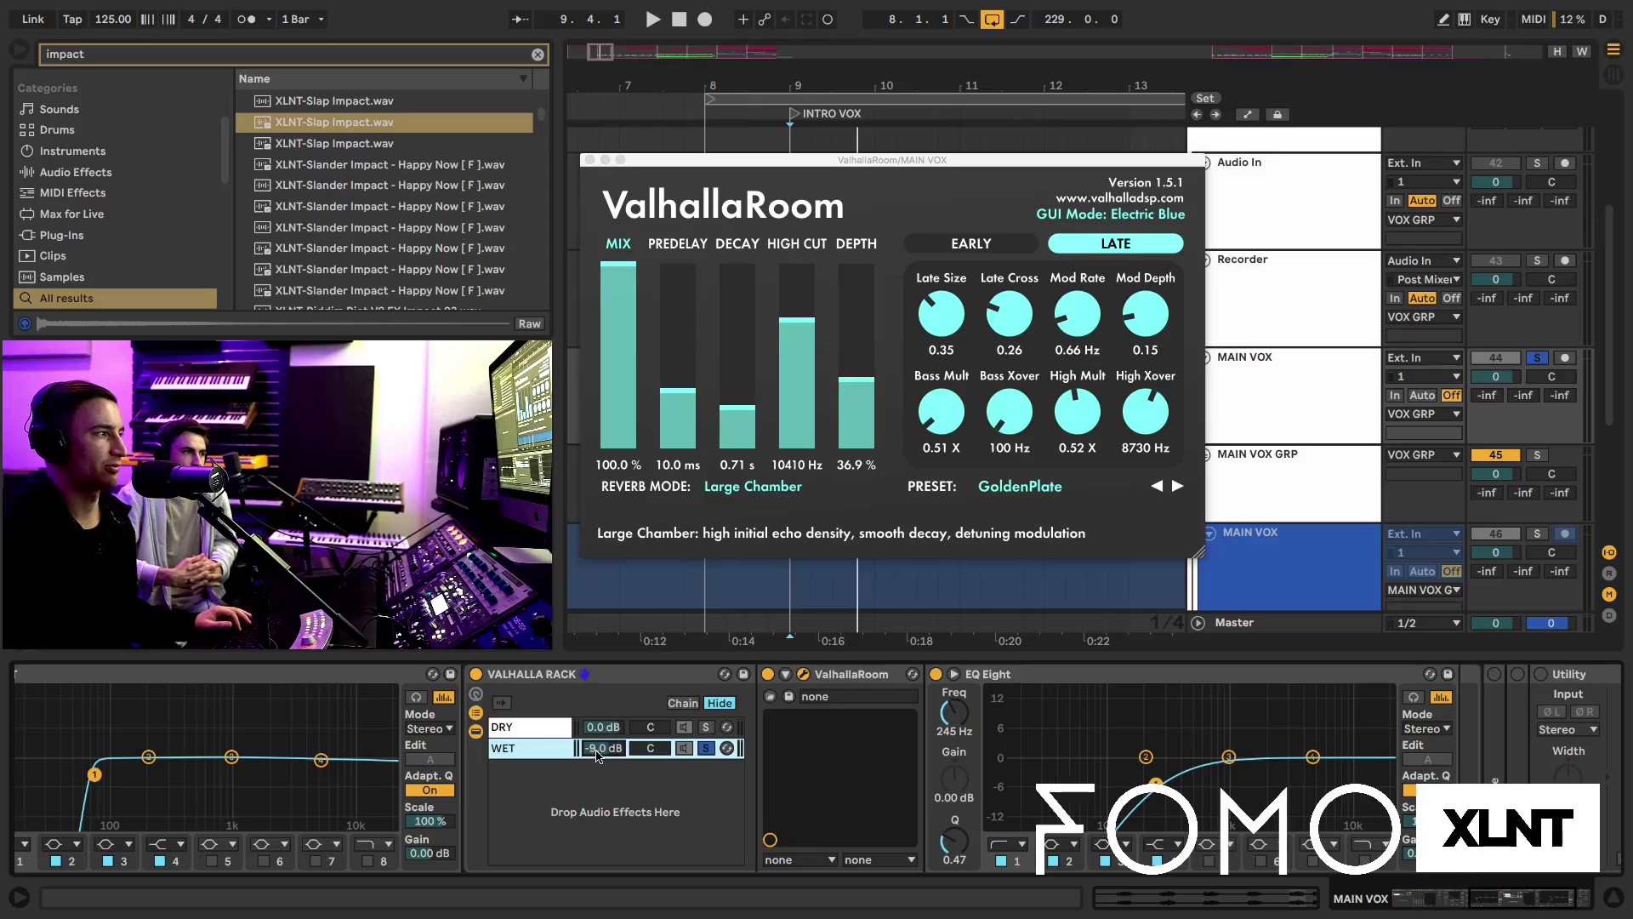
key(space)
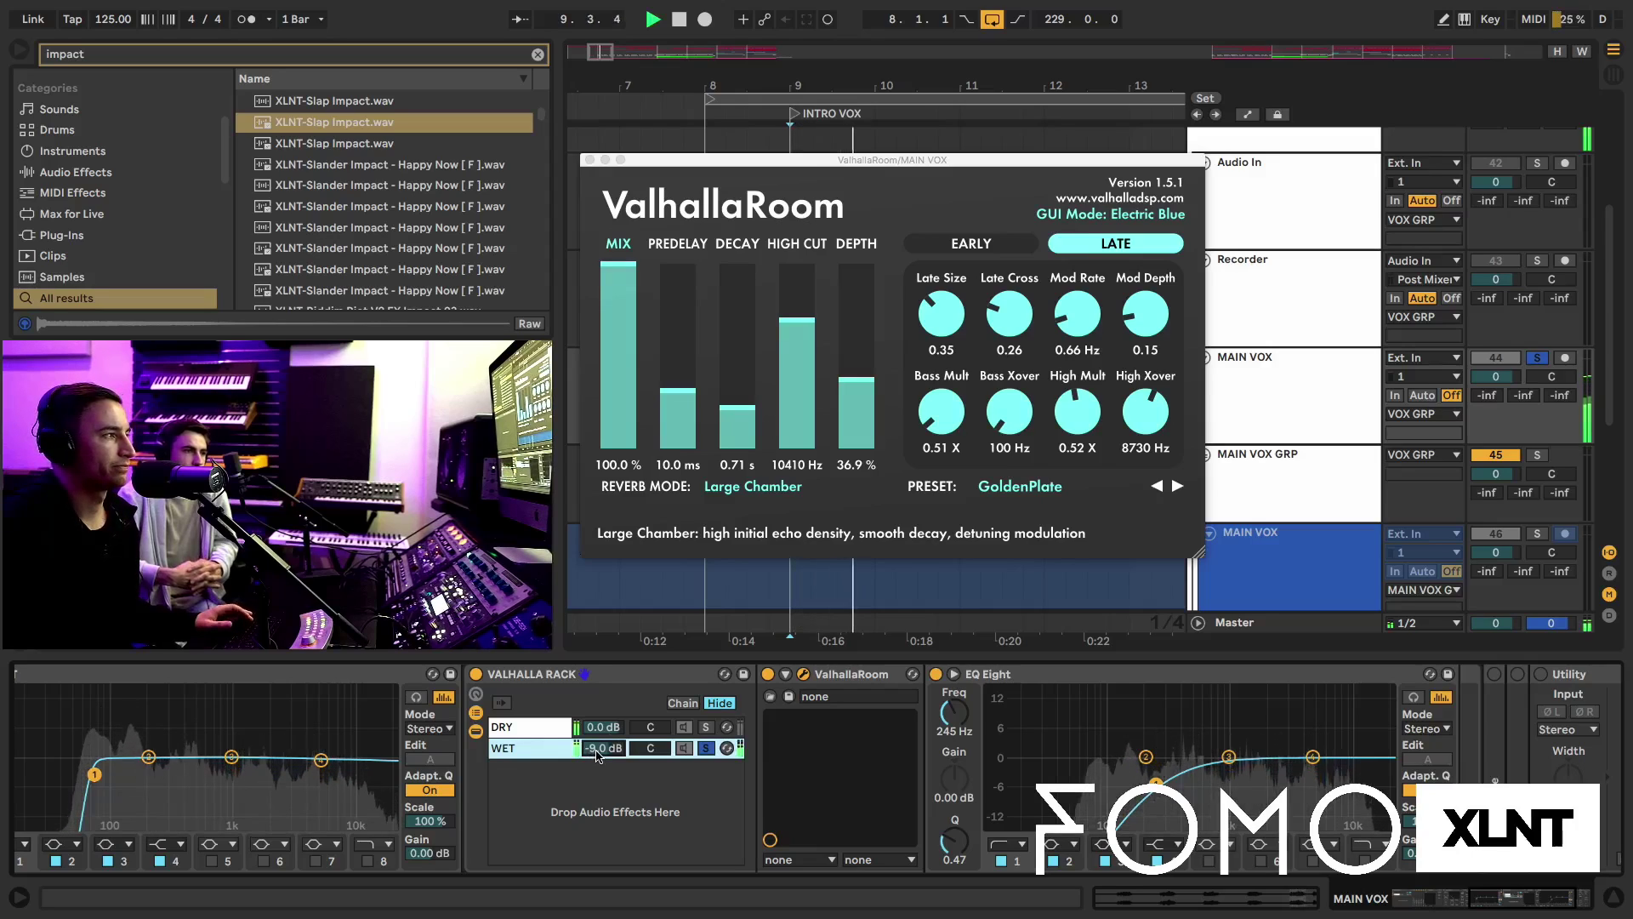
click(706, 748)
key(space)
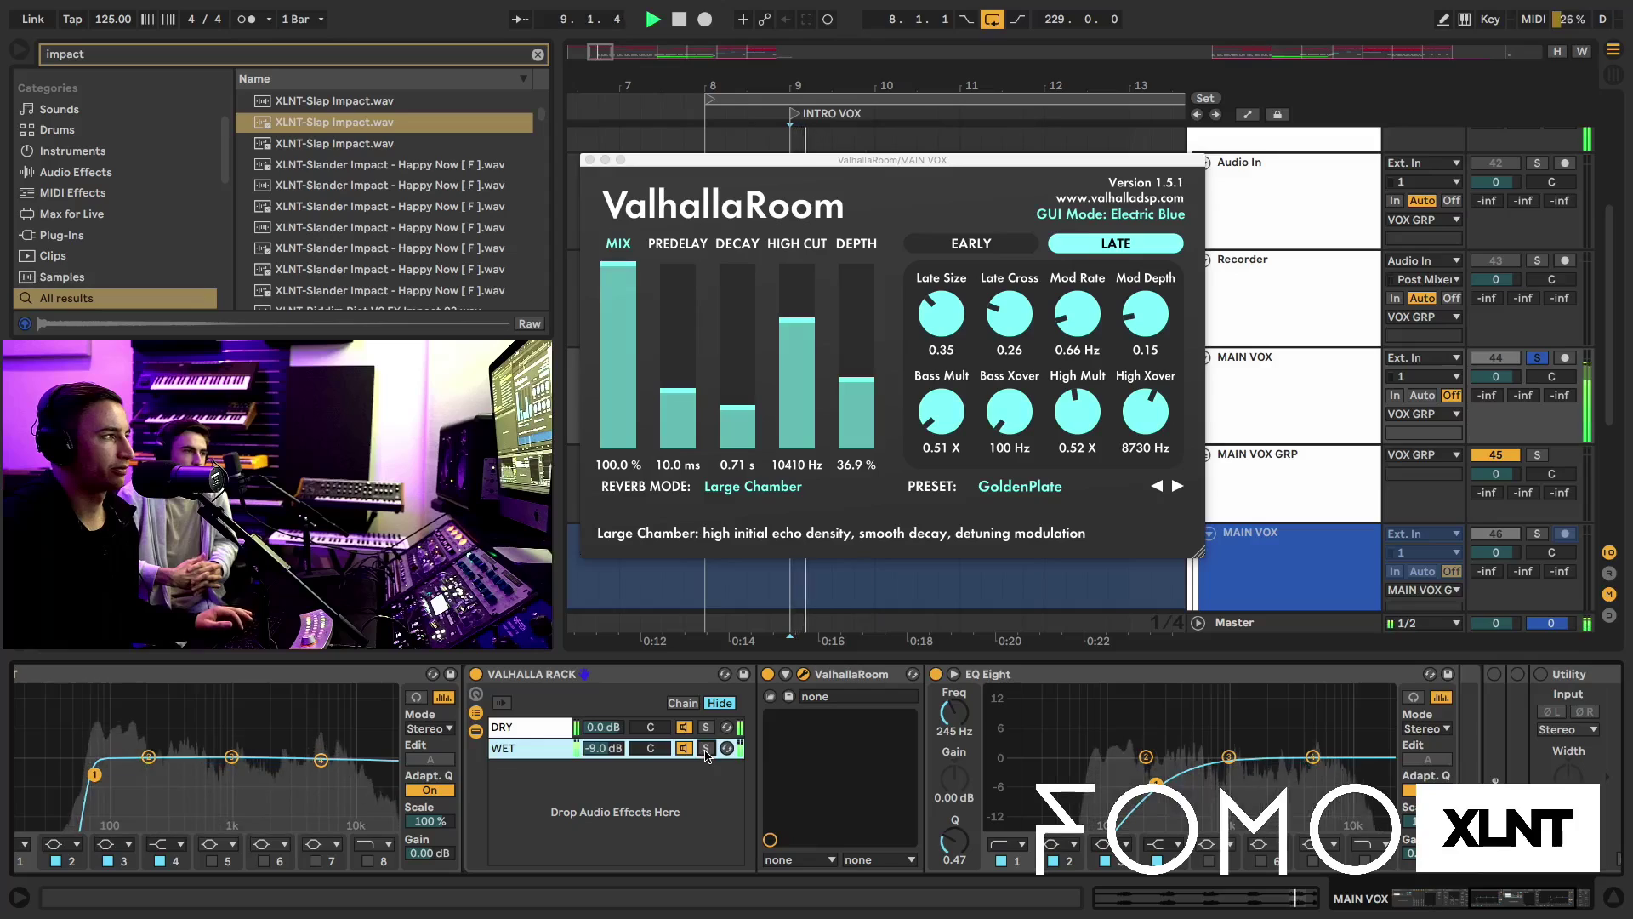
key(space)
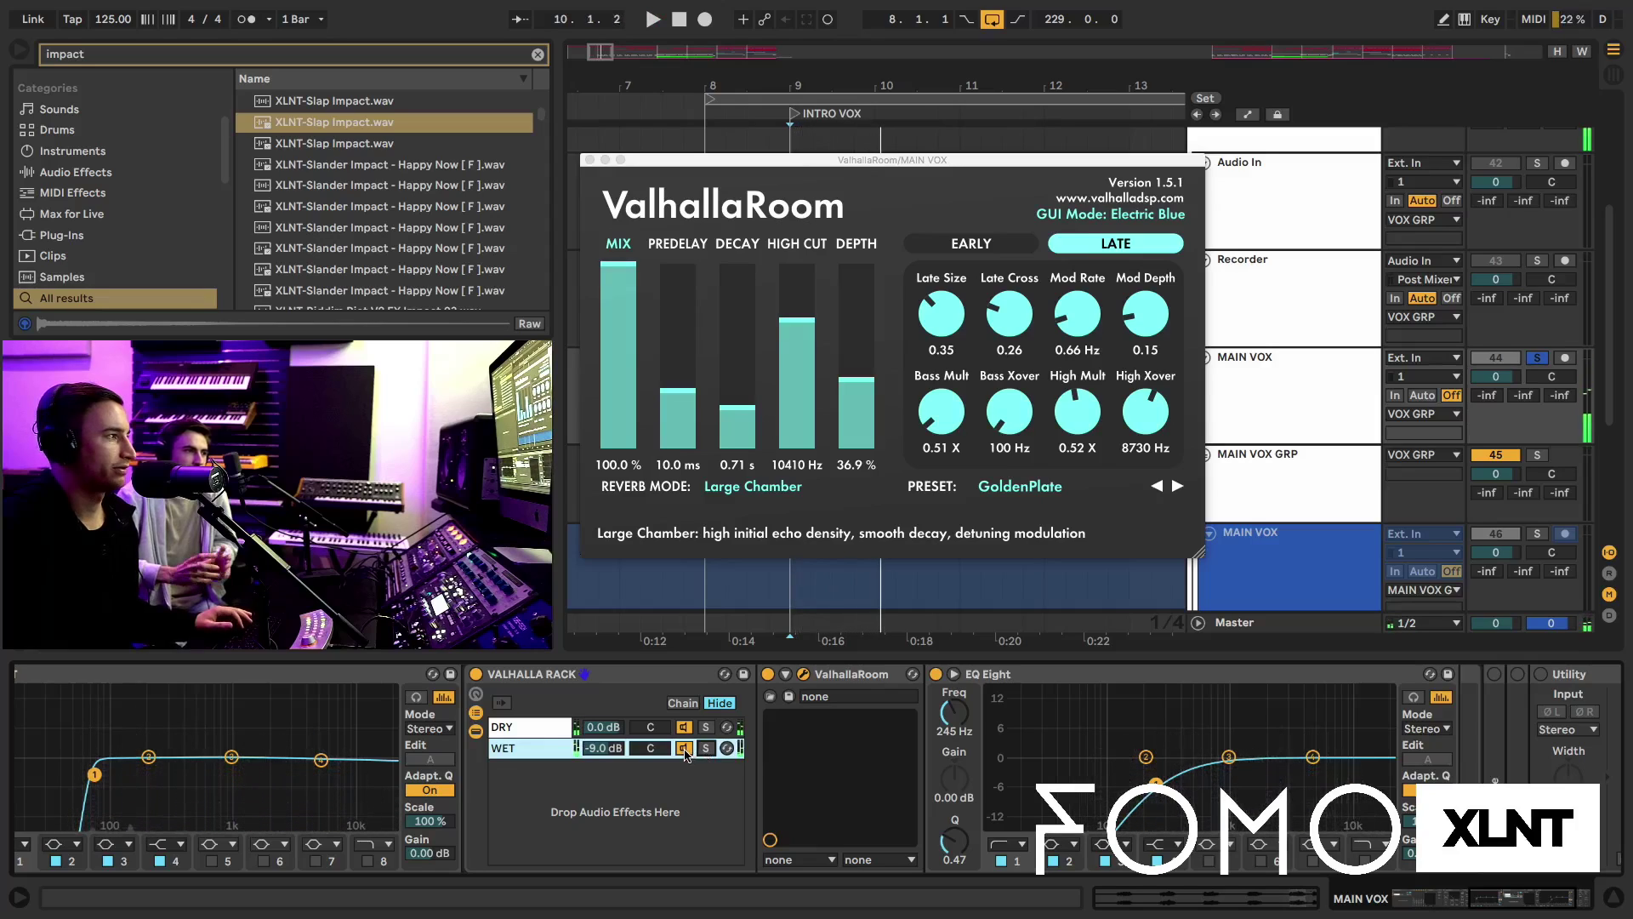
Compare the vocal playback with the WET chain muted and unmuted
click(685, 749)
key(space)
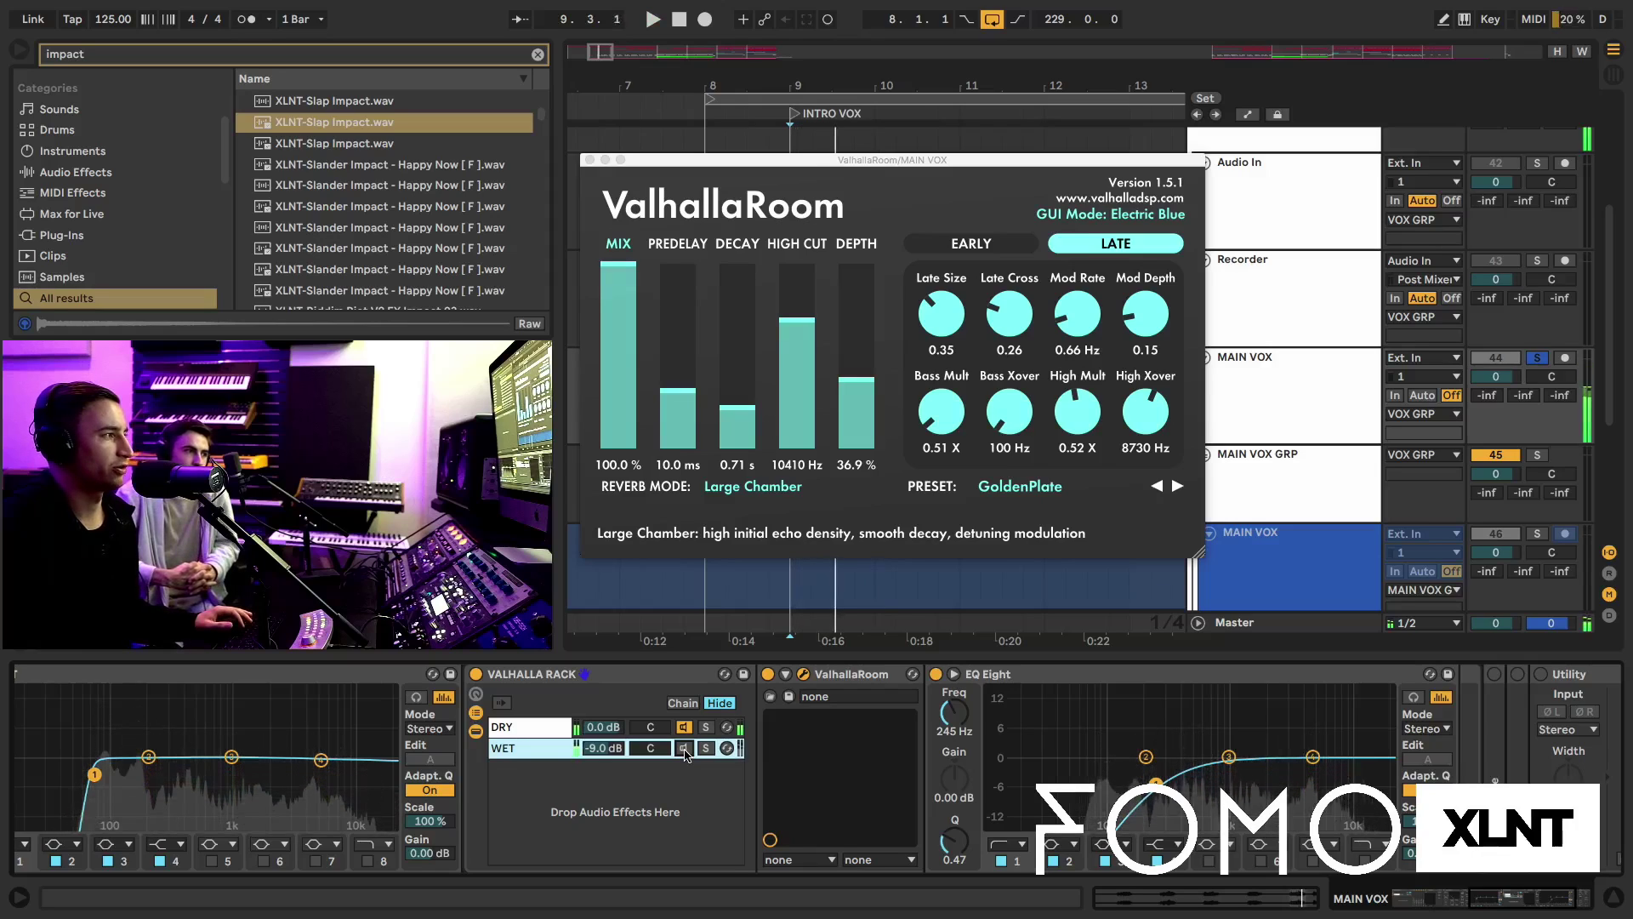
click(684, 750)
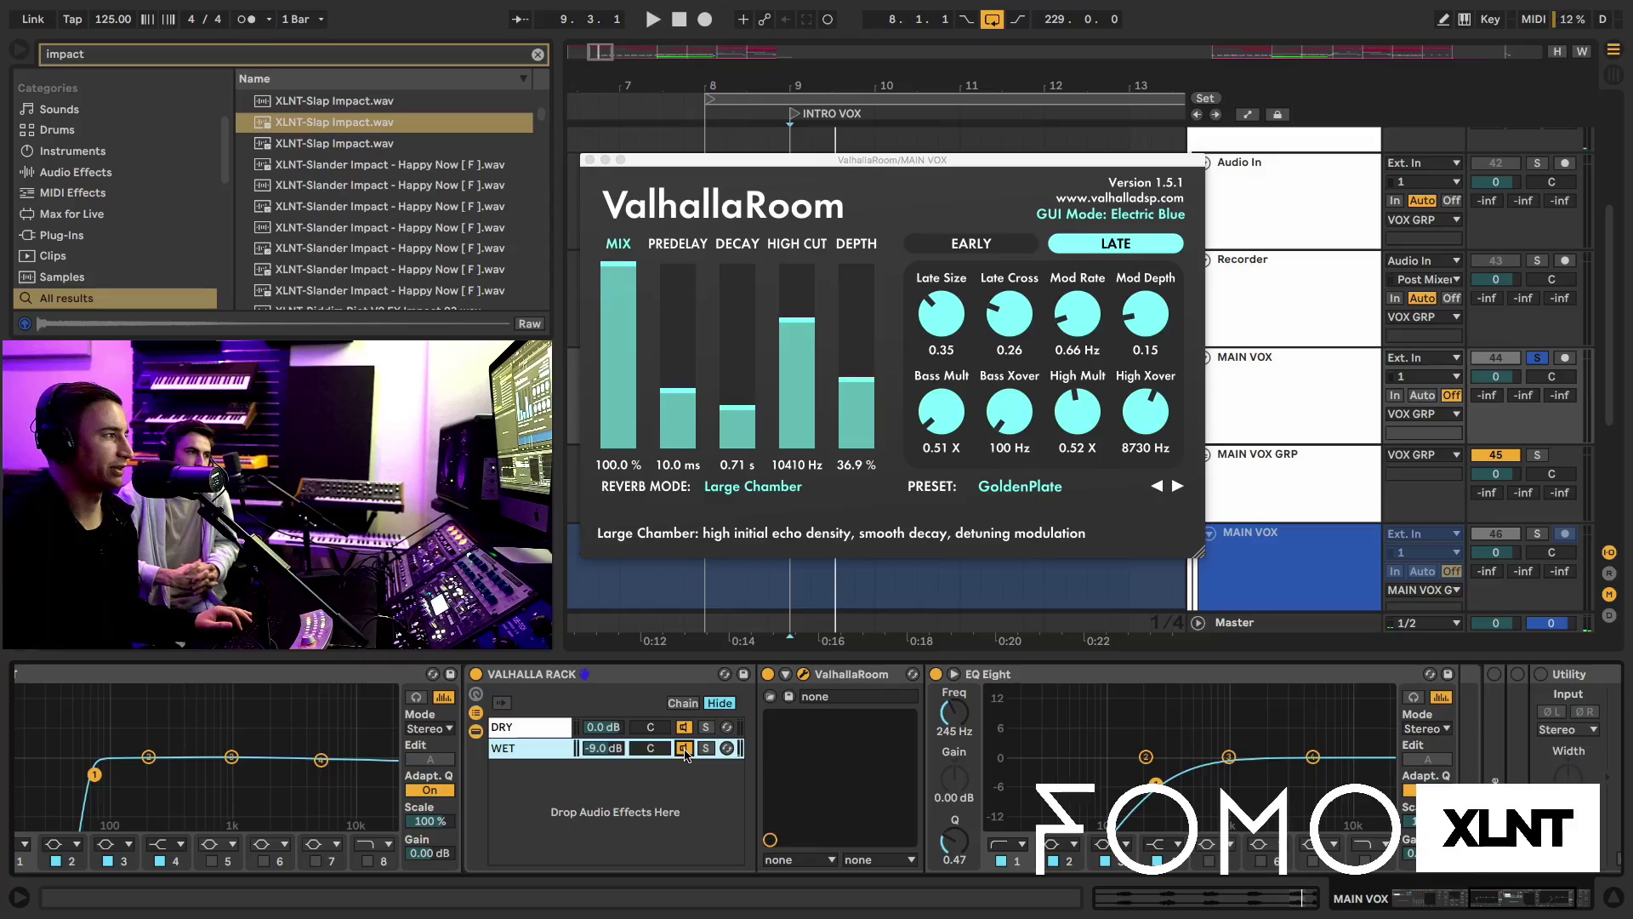
key(space)
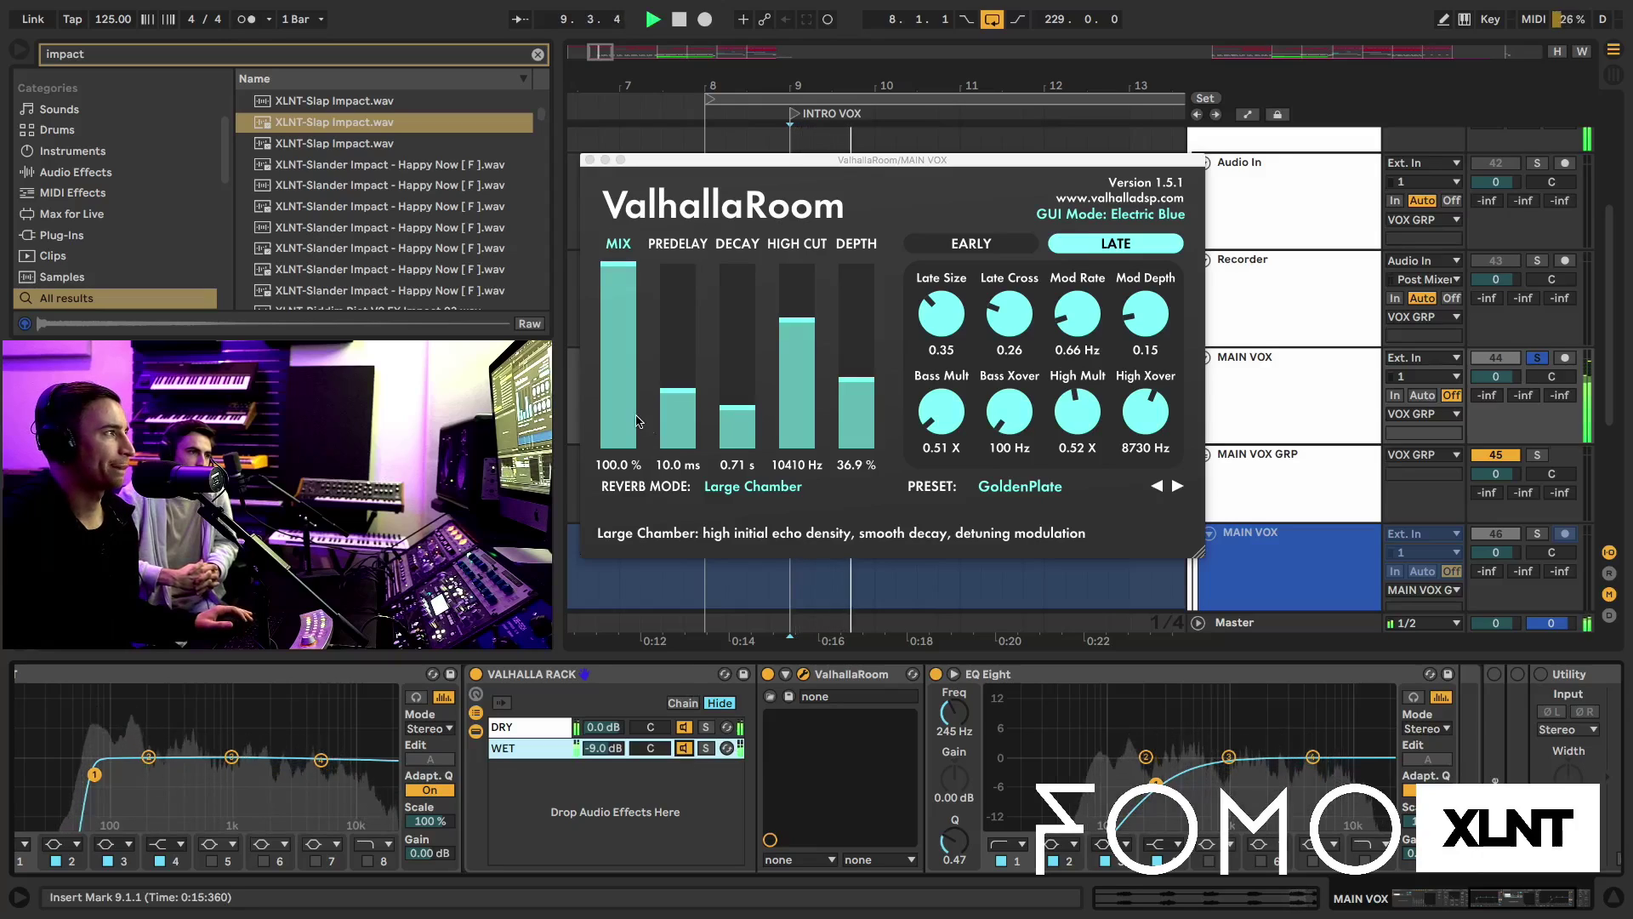
key(space)
Close the ValhallaRoom editor and fold the VALHALLA RACK
click(803, 674)
double_click(539, 674)
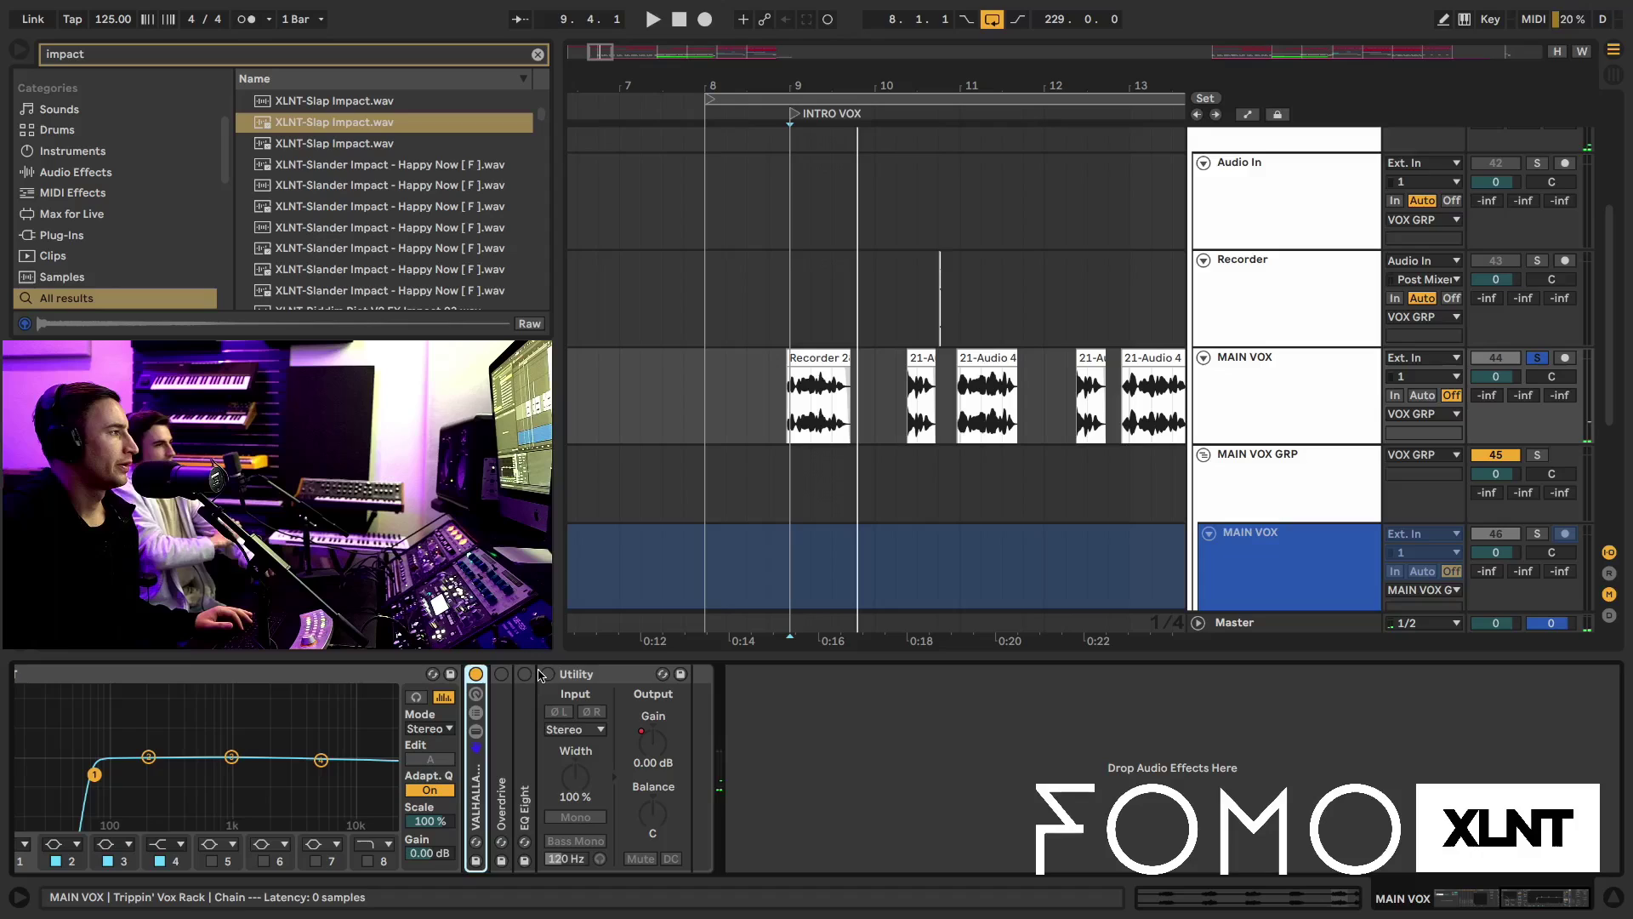
Unfold and switch on Overdrive after the VALHALLA RACK, and play the vocal through it
double_click(587, 770)
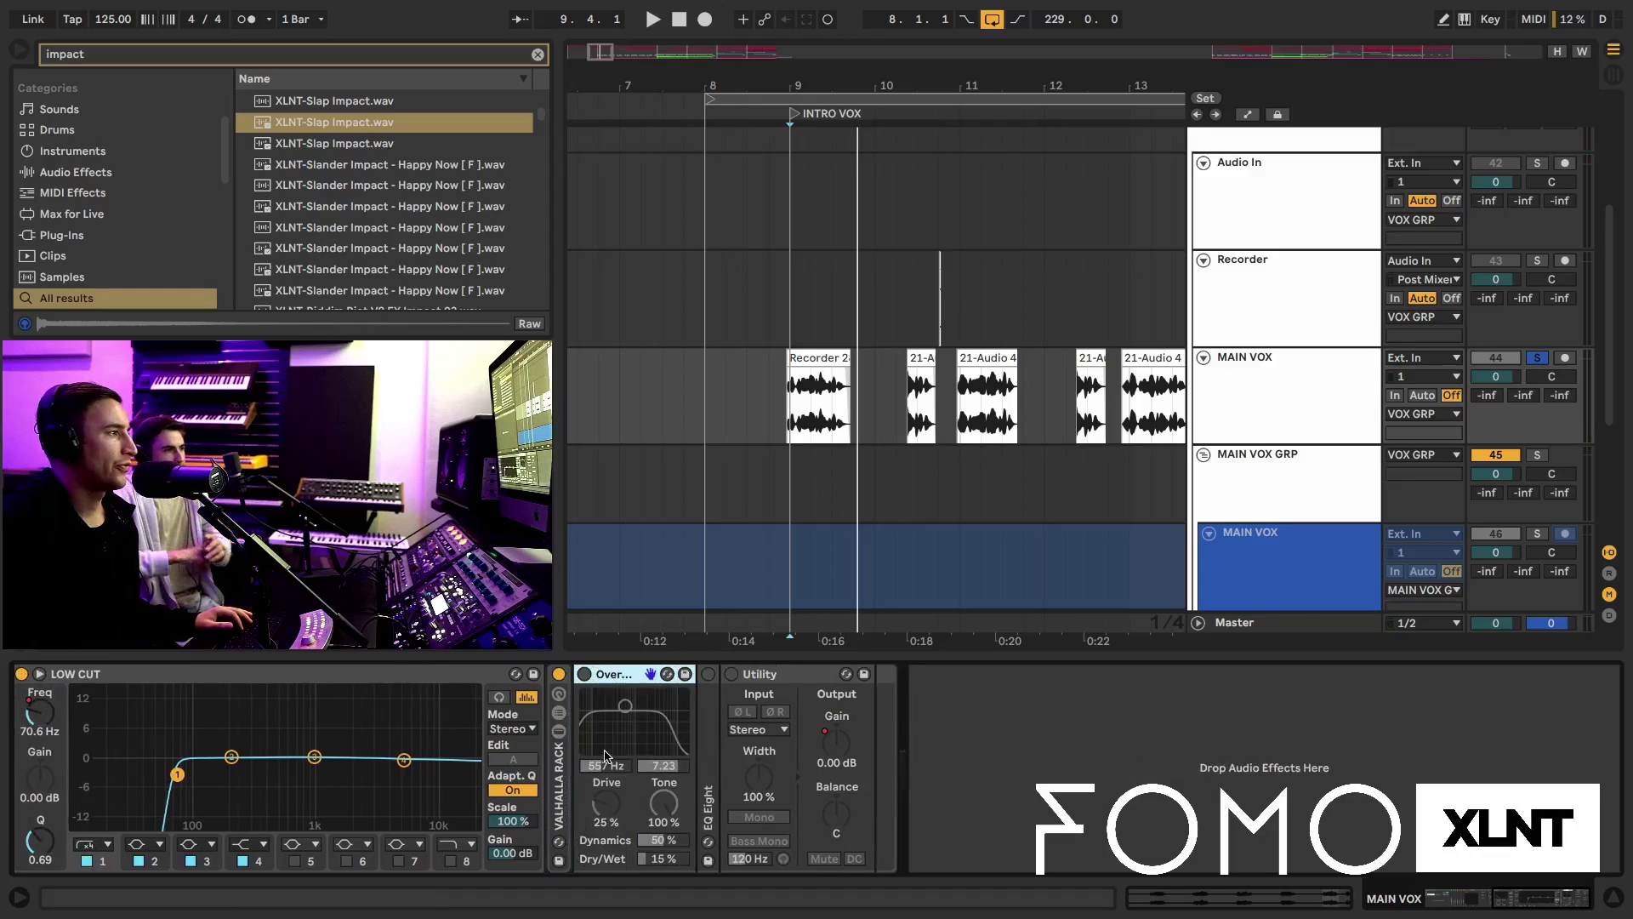
scroll(605, 755, left, 2)
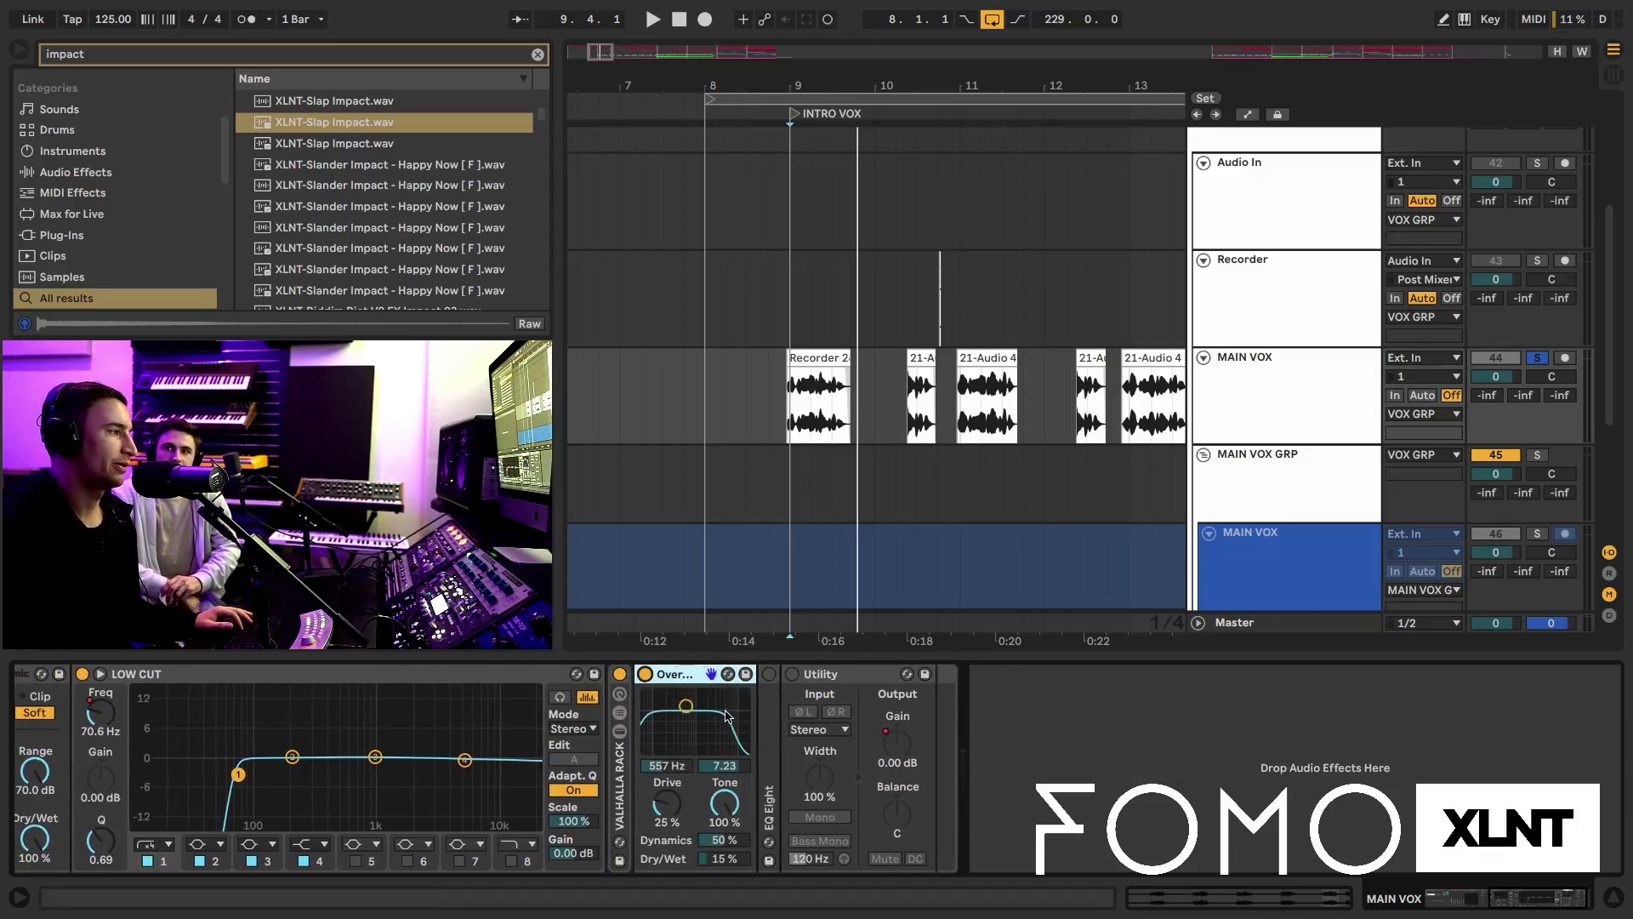
scroll(725, 715, left, 2)
key(space)
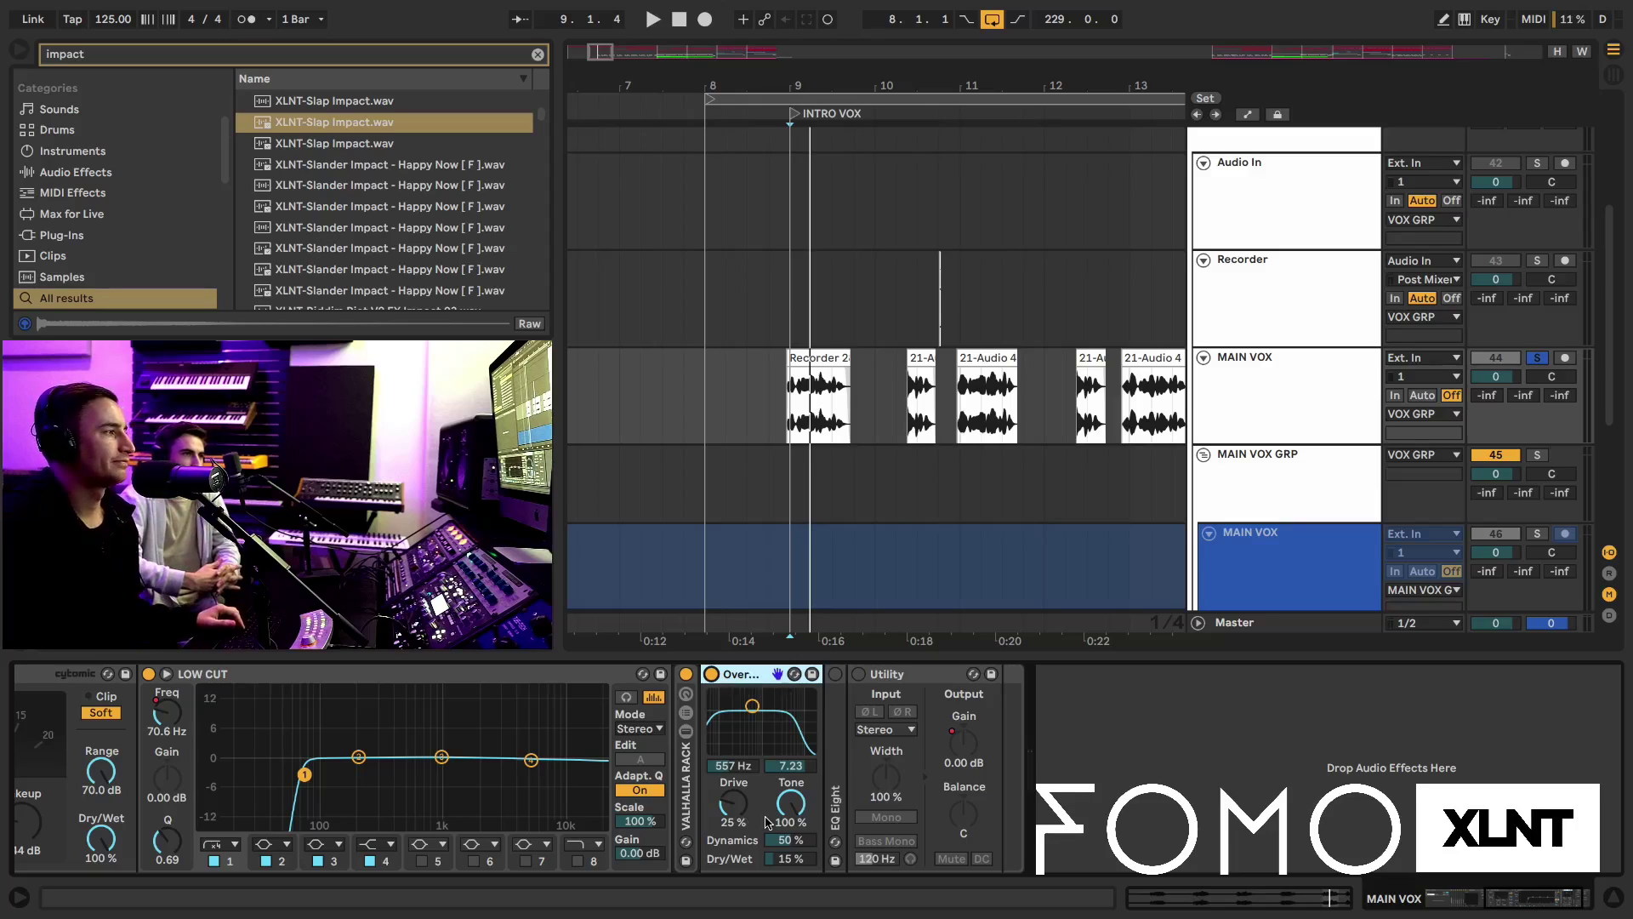
Unfold and switch on the final EQ Eight, select its 6.12 kHz band and play the vocal through it
double_click(832, 737)
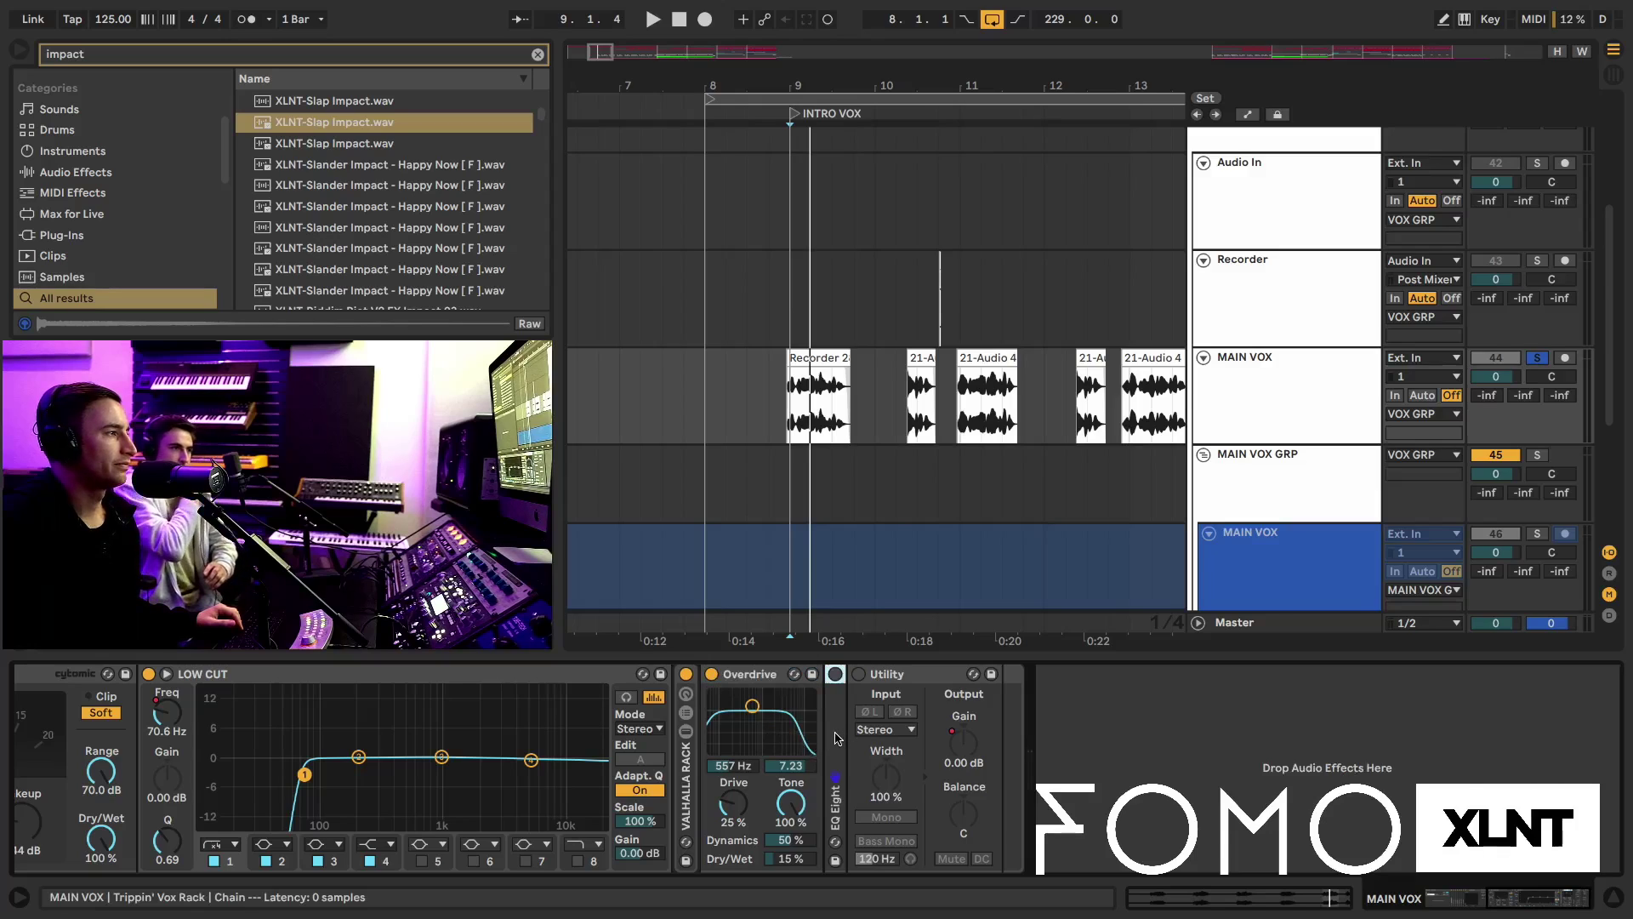
click(836, 674)
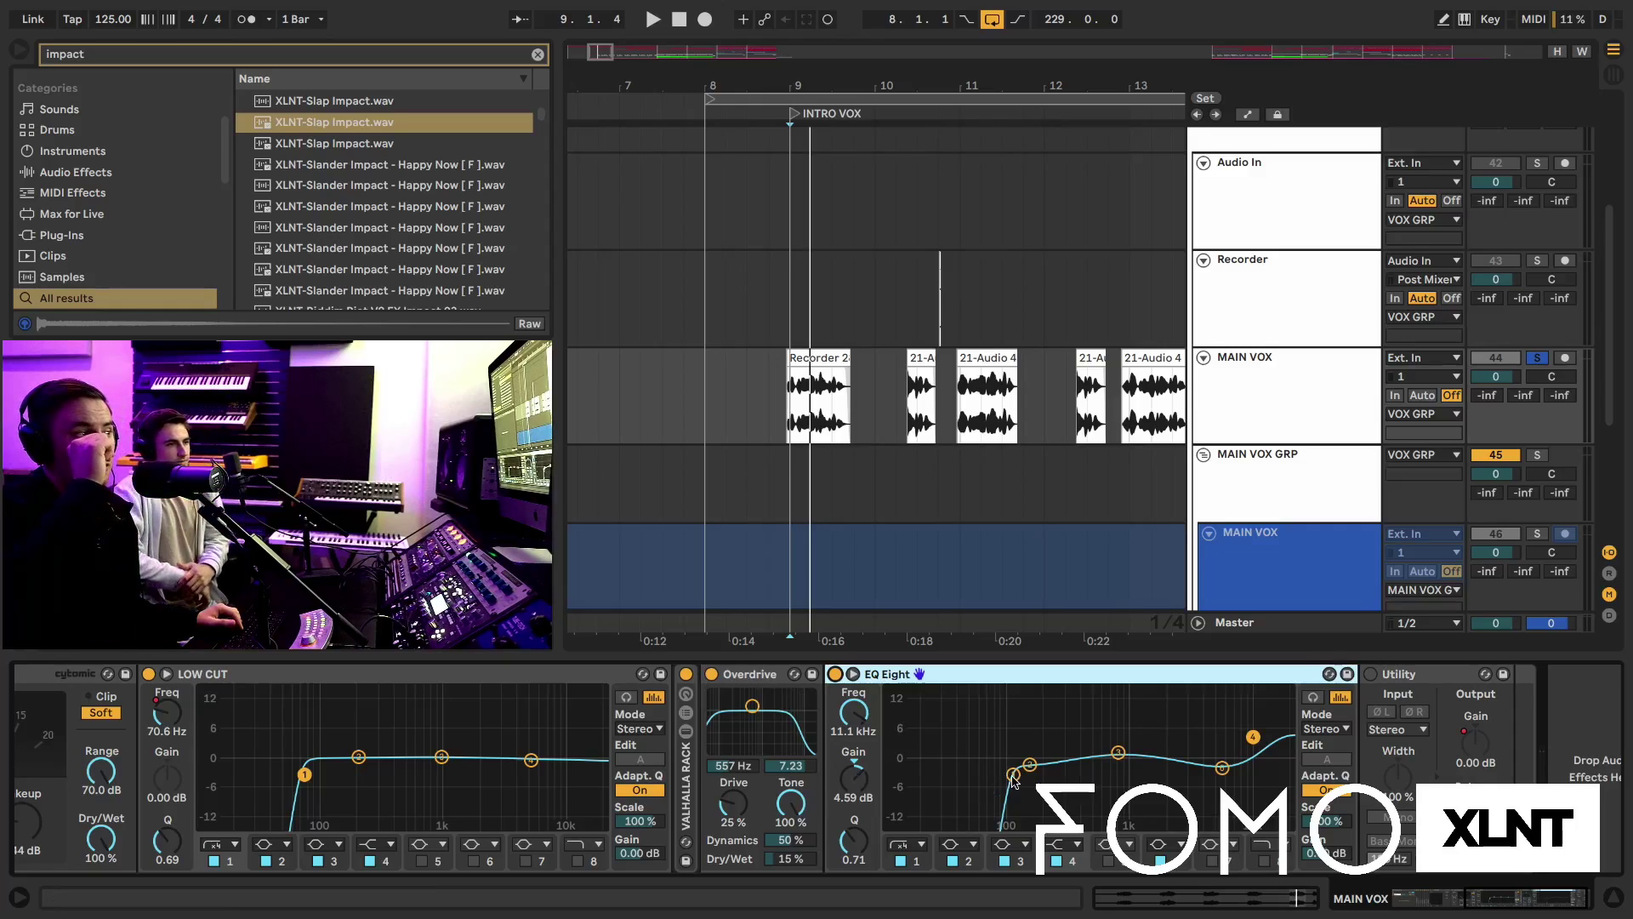
click(1224, 769)
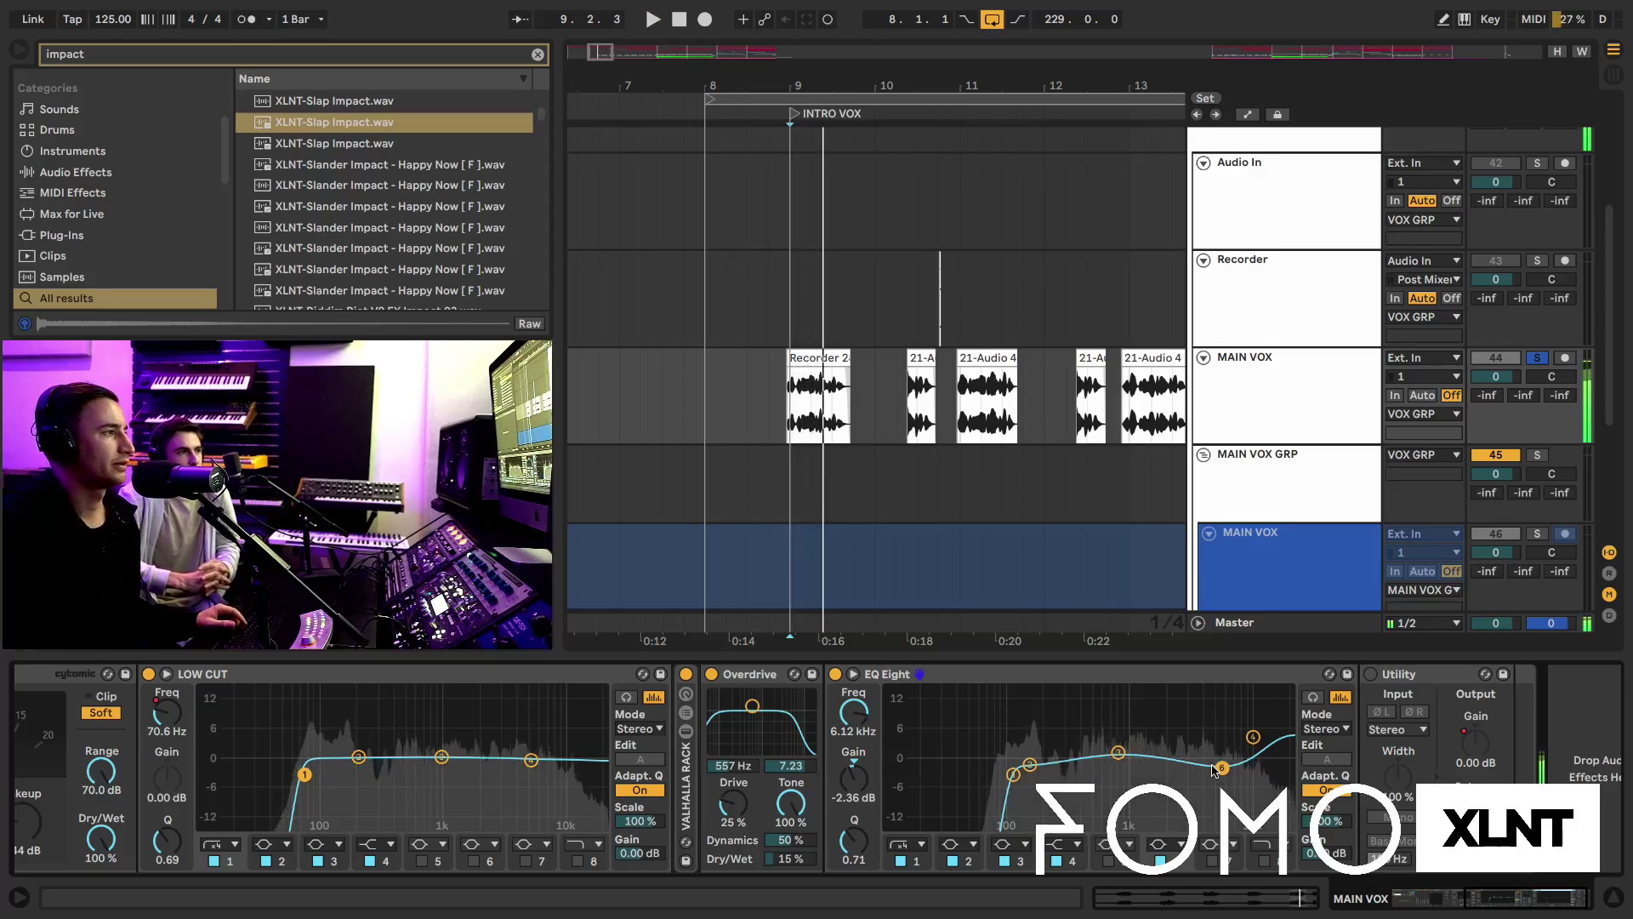
key(space)
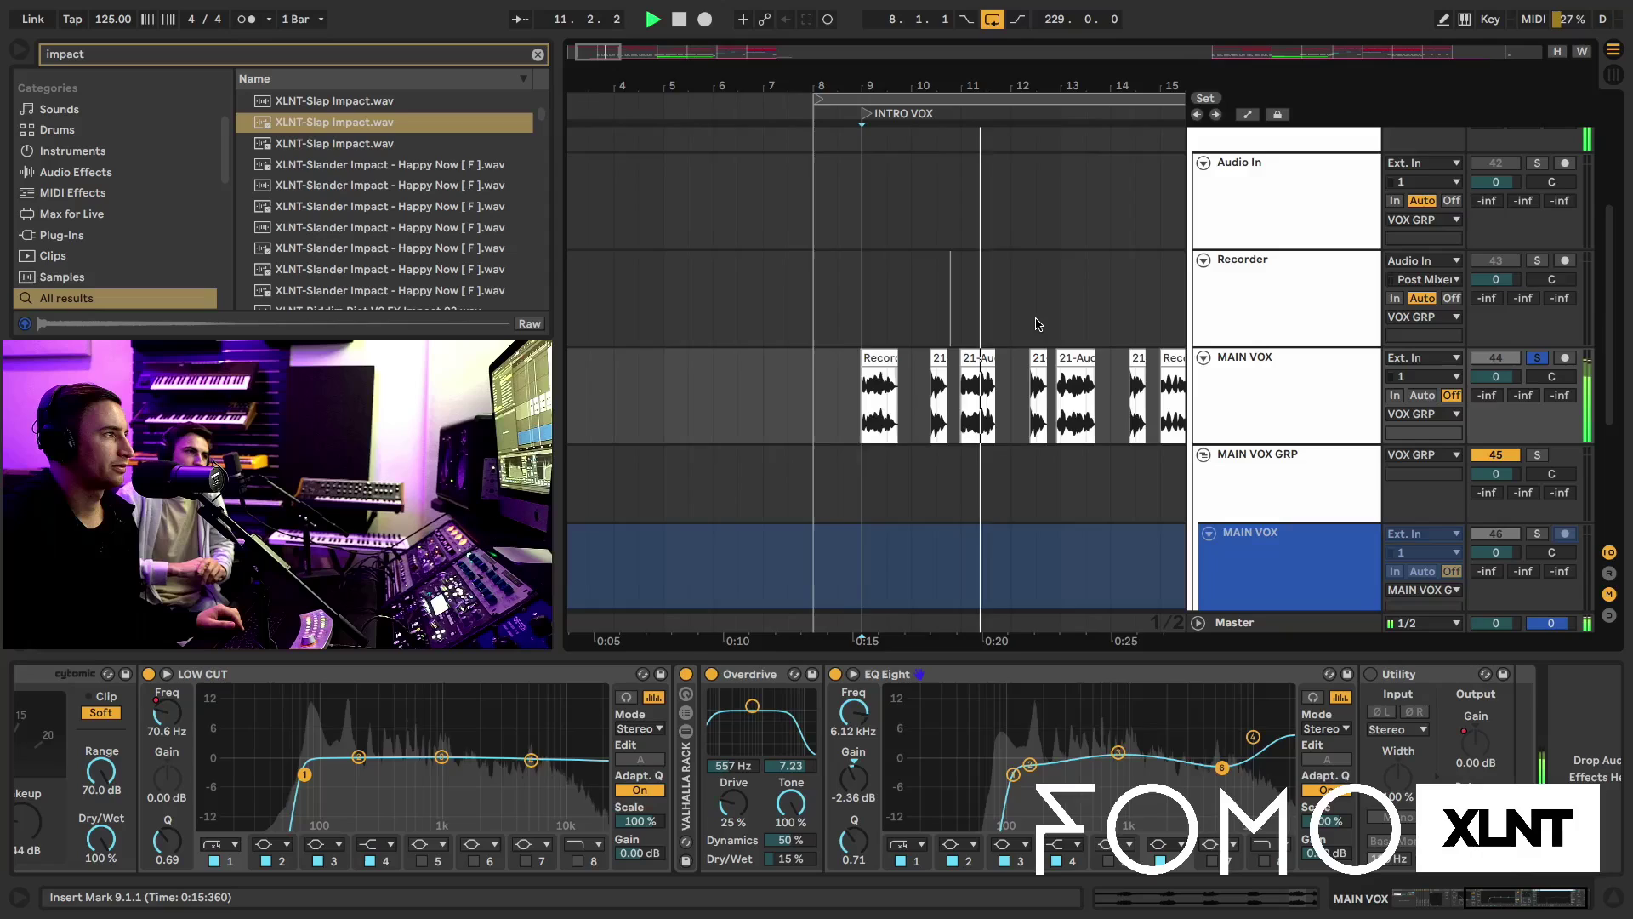
key(minus)
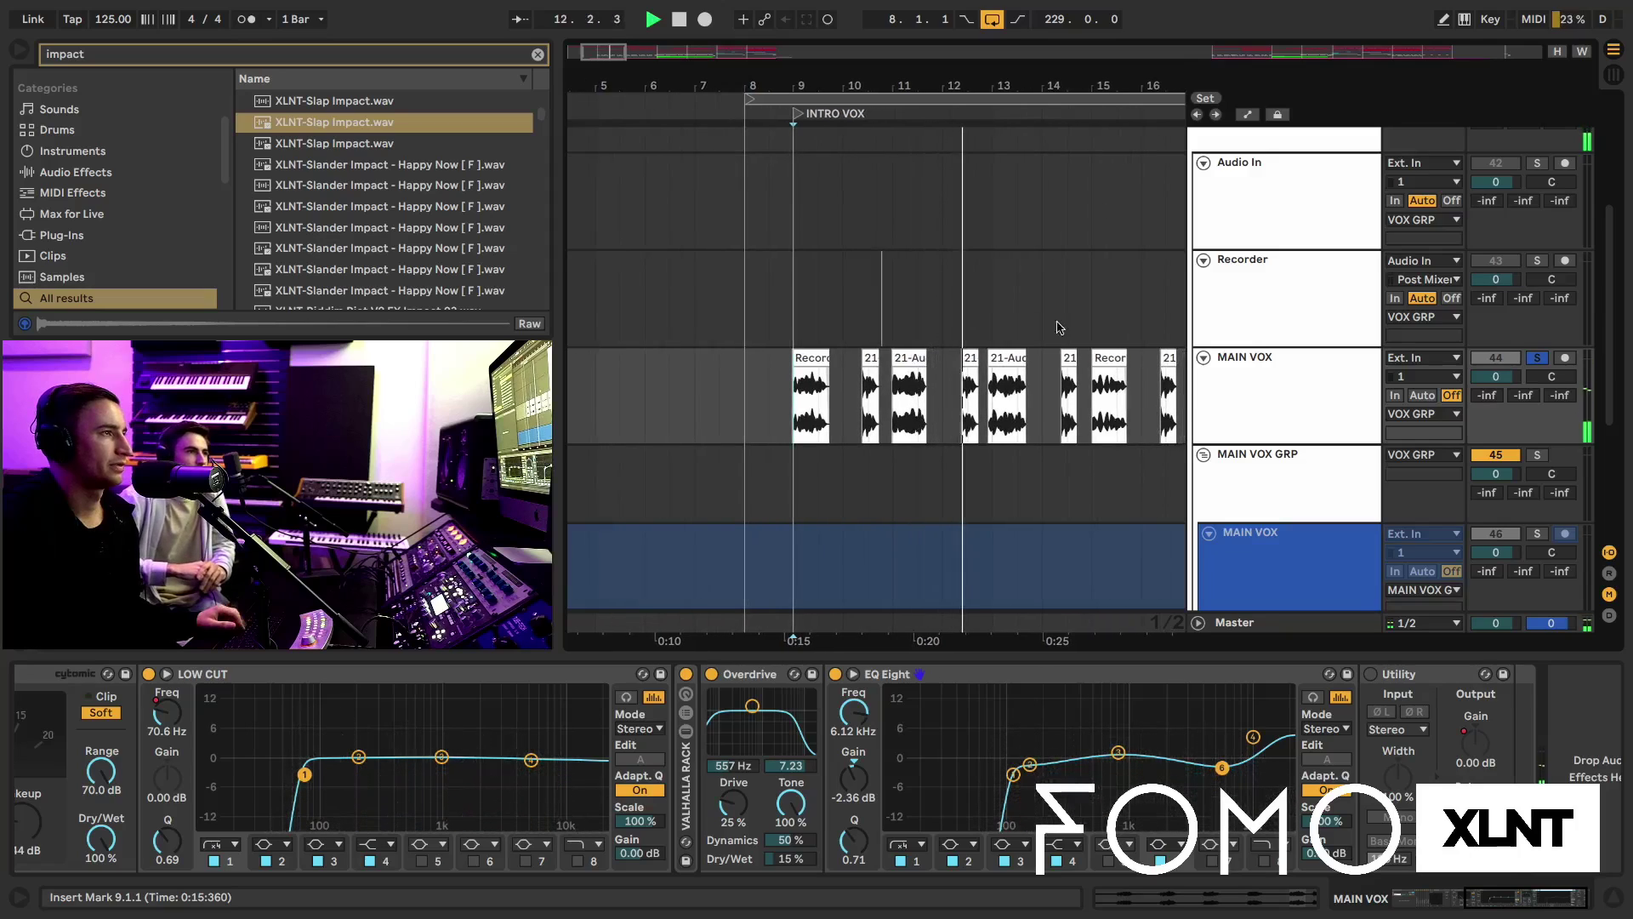
Turn off the solo on the upper MAIN VOX track and fold the track
click(1536, 358)
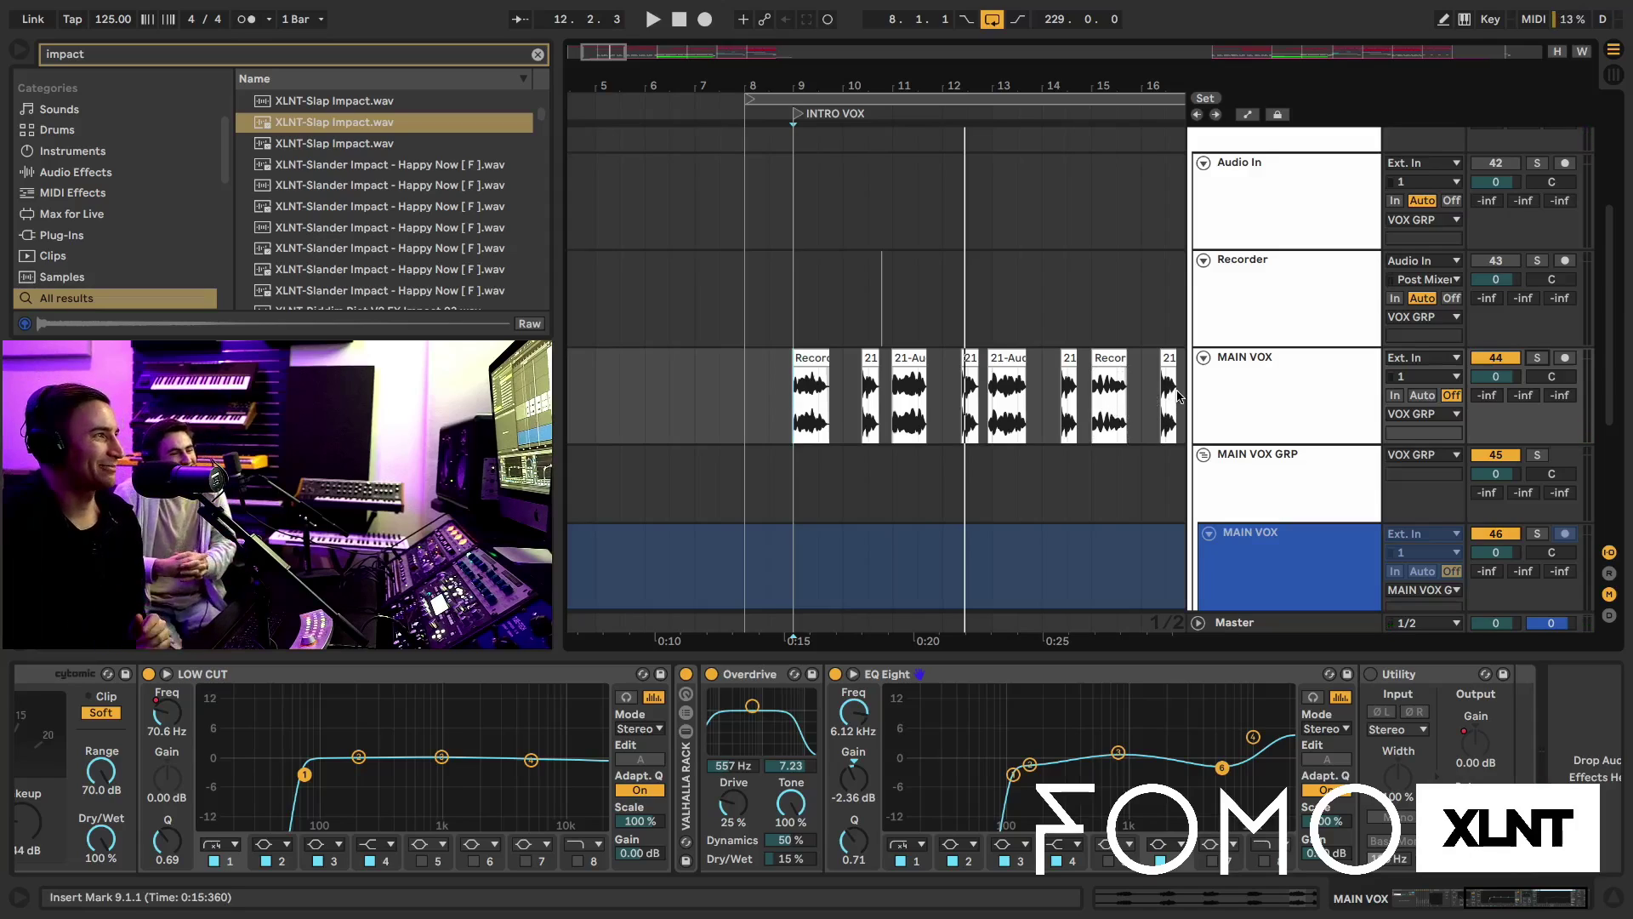
click(1217, 375)
click(1204, 358)
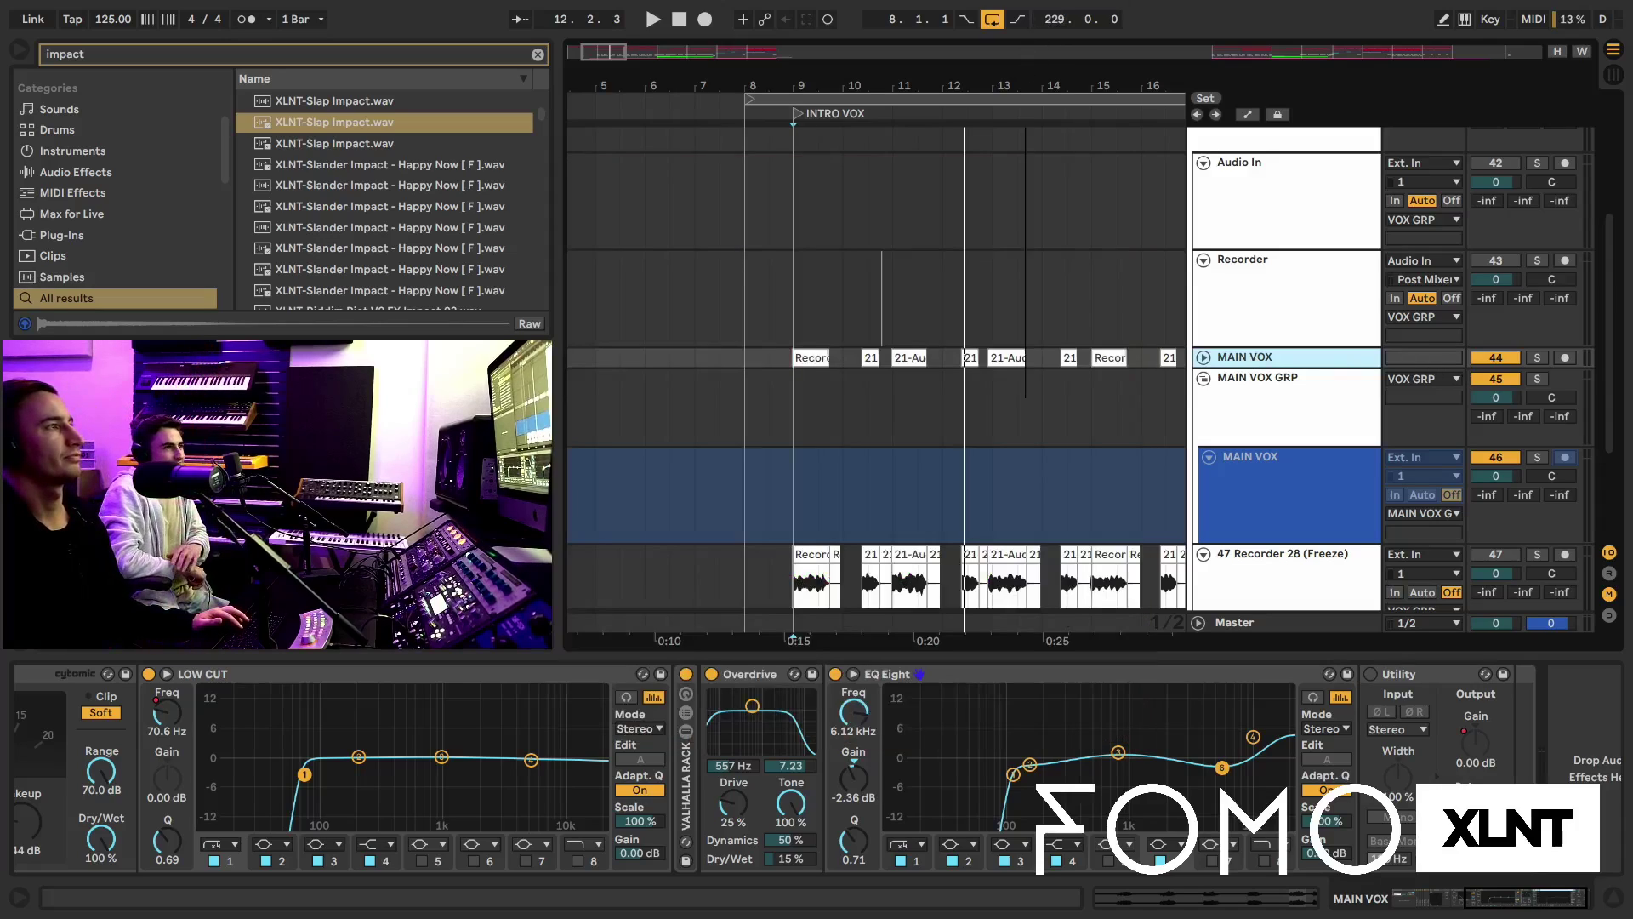
Play the full arrangement from the start of the BUILD section
key(minus)
key(minus)
key(minus)
click(796, 307)
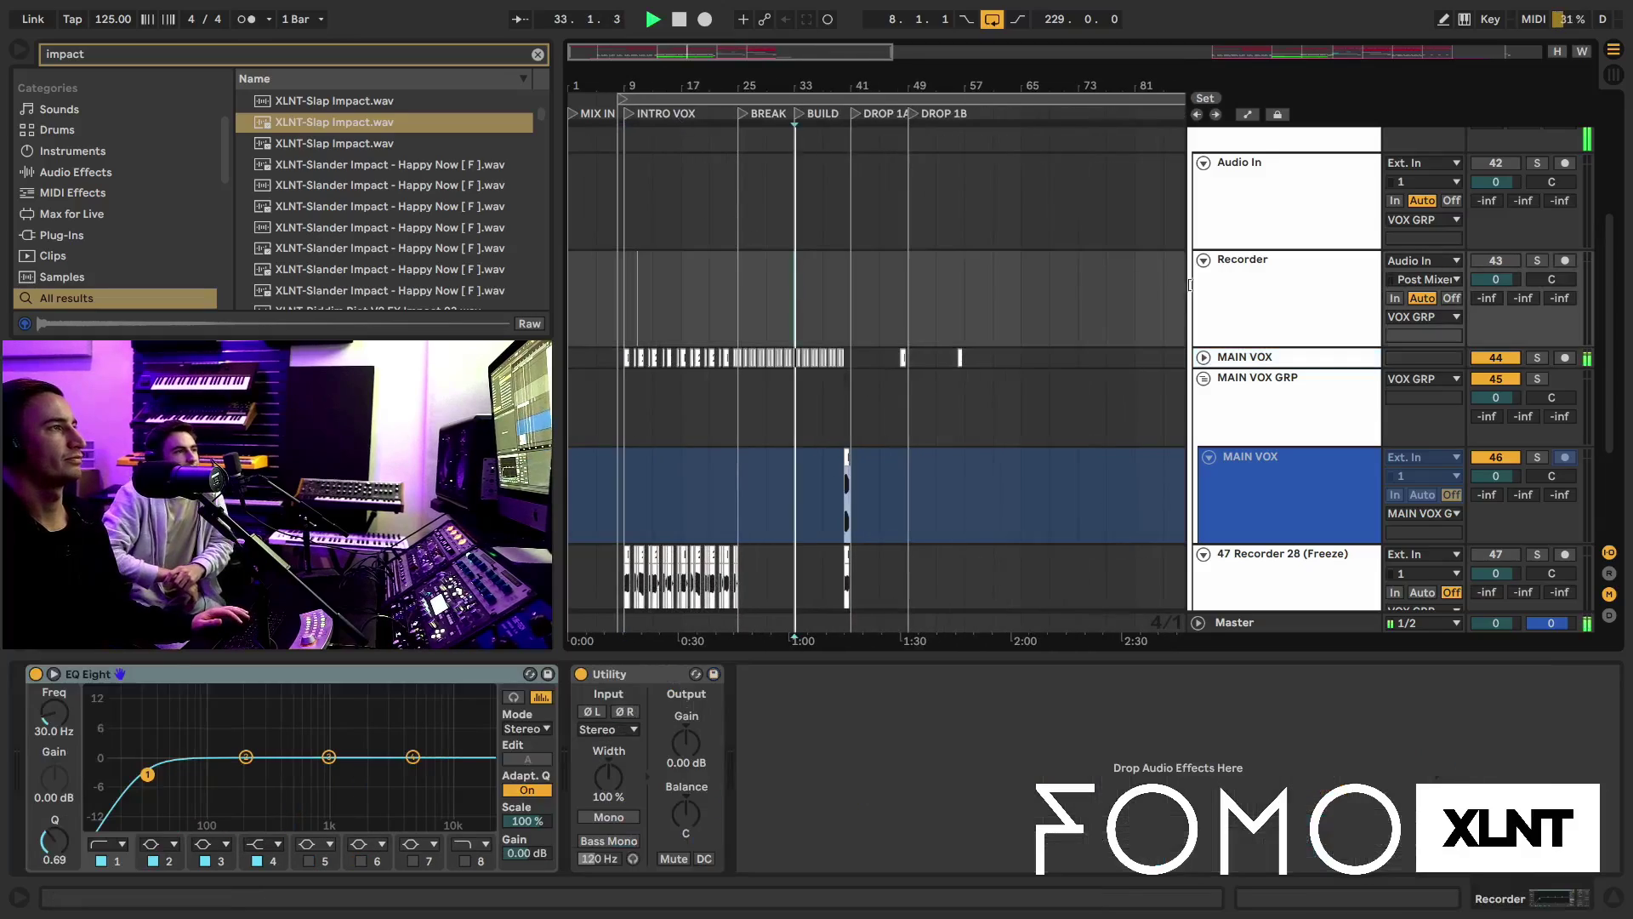
scroll(797, 307, up, 4)
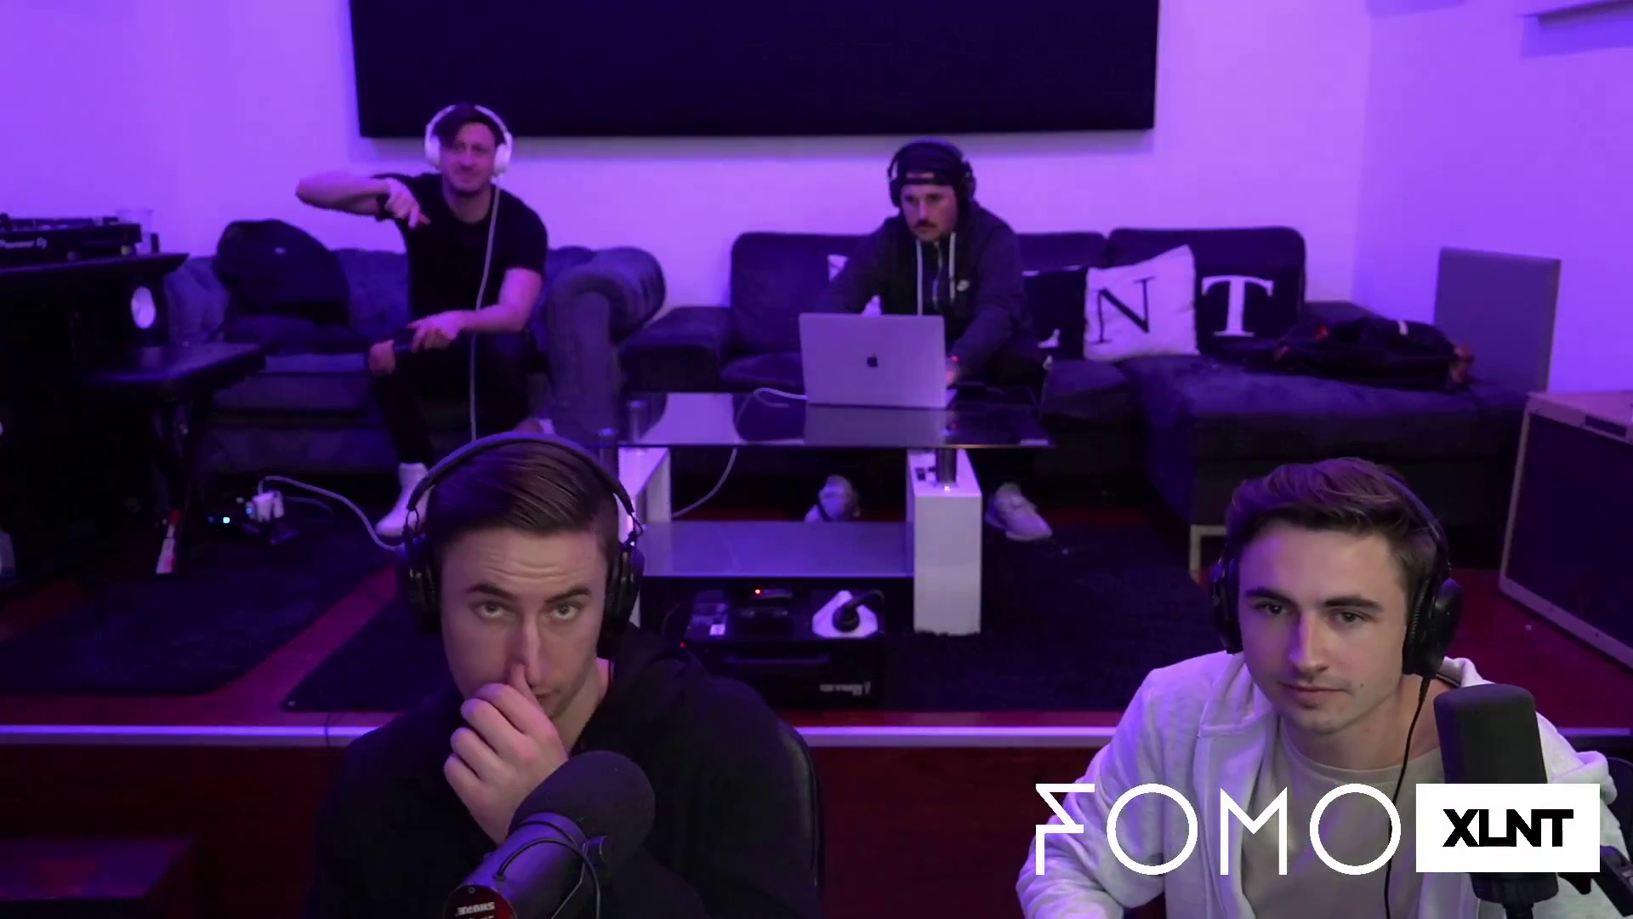